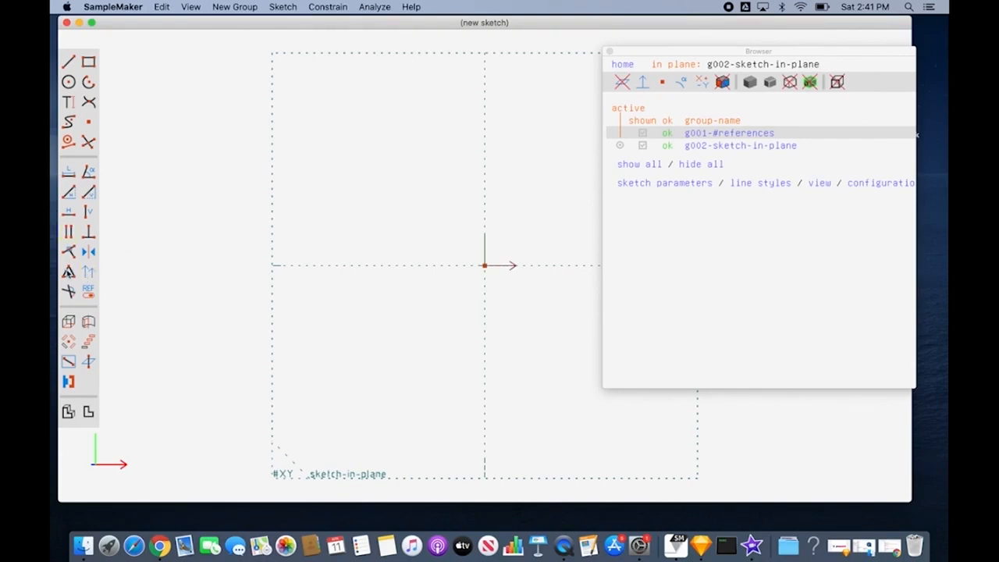
pyautogui.click(336, 7)
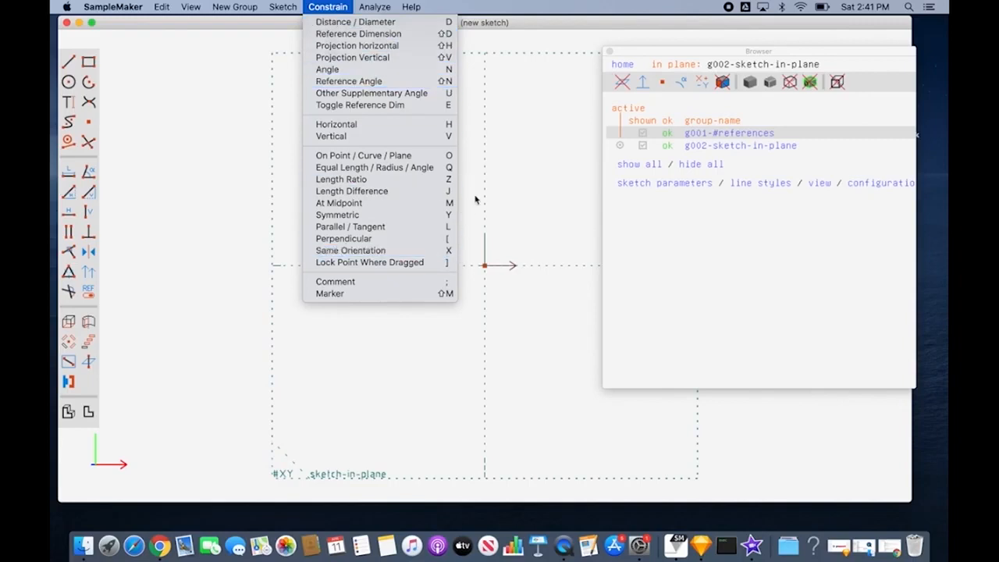
pyautogui.click(508, 170)
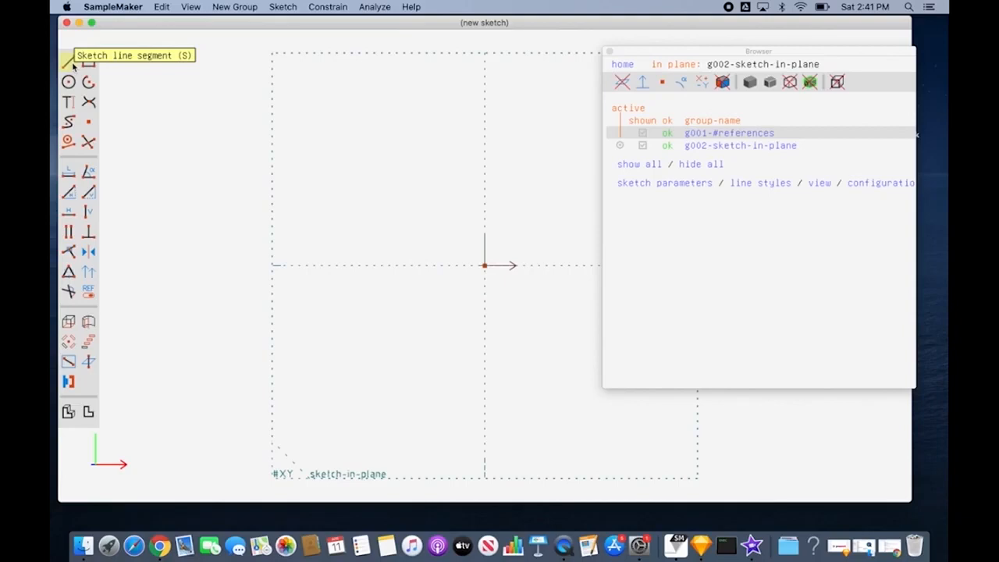
pyautogui.click(296, 7)
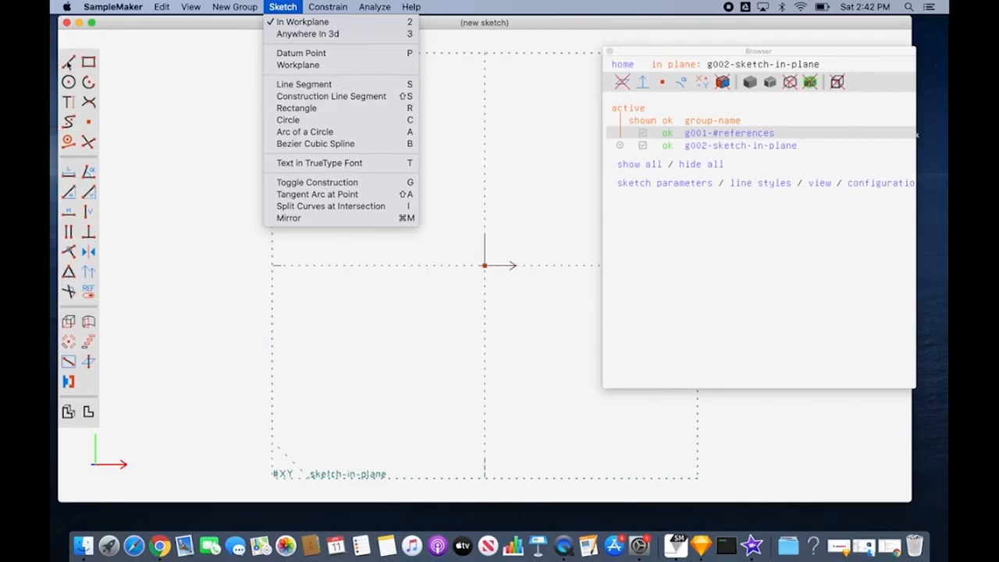
pyautogui.click(69, 65)
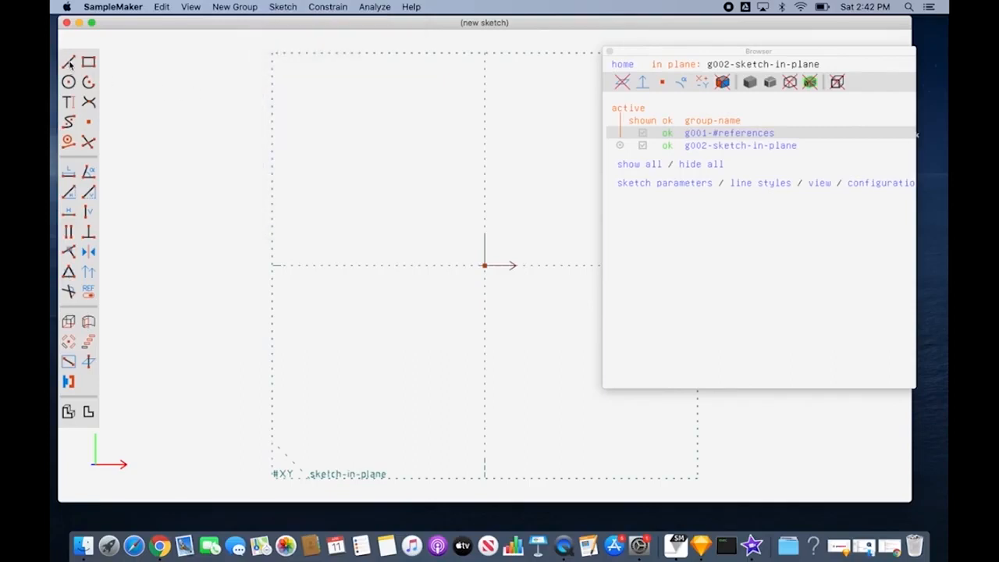
# Step: Sketch a single, nearly vertical line segment near the workplane's left edge, crossing the horizontal axis
pyautogui.click(71, 66)
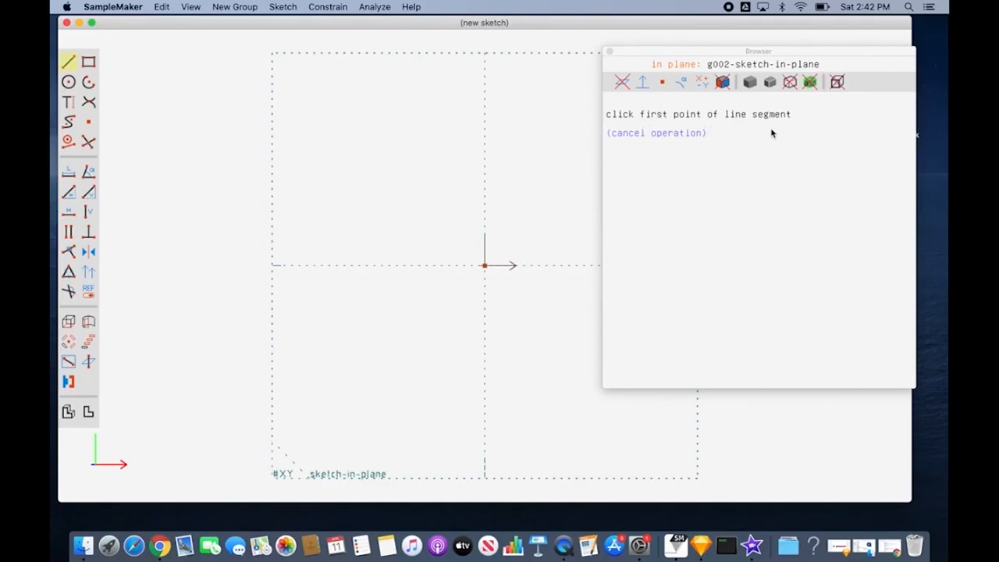
pyautogui.click(298, 145)
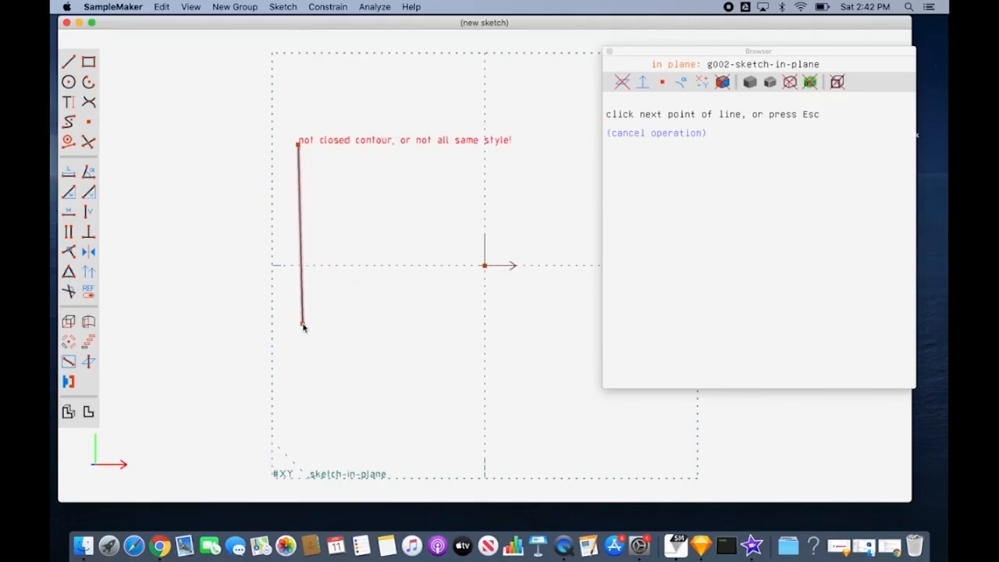
pyautogui.click(303, 325)
pyautogui.press('Escape')
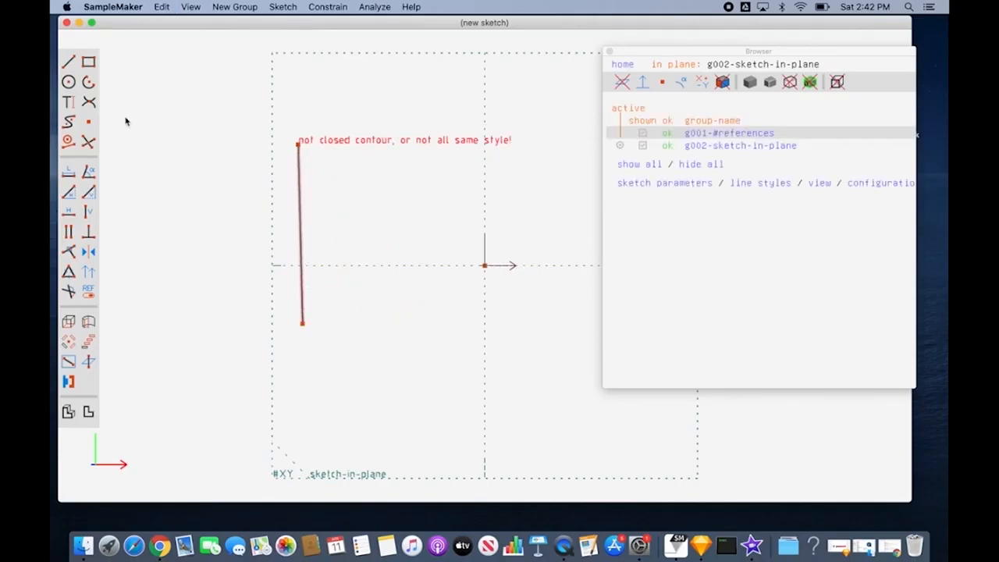
# Step: Sketch a circle centred below and left of the origin, with its radius reaching just past the vertical axis
pyautogui.click(68, 63)
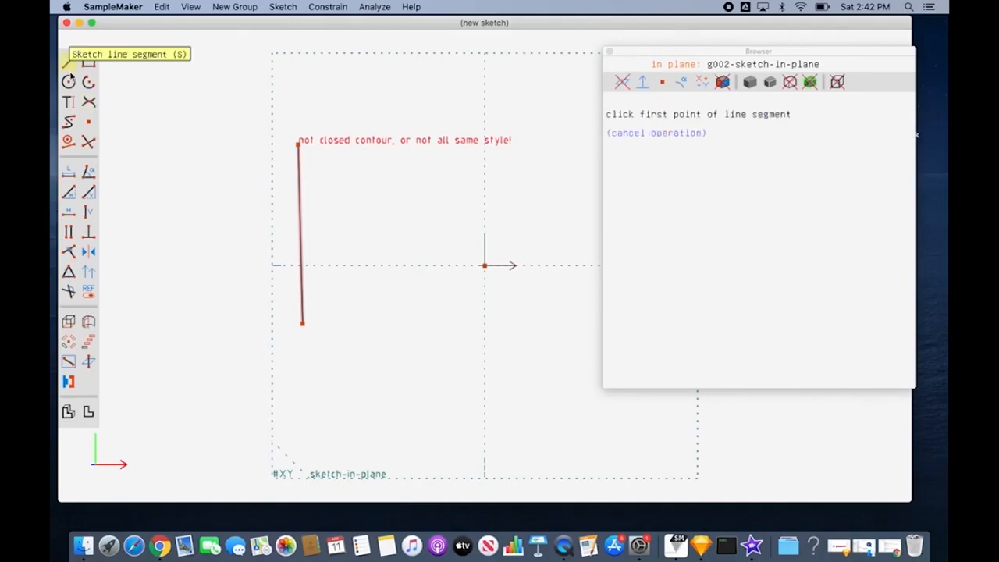
pyautogui.click(68, 82)
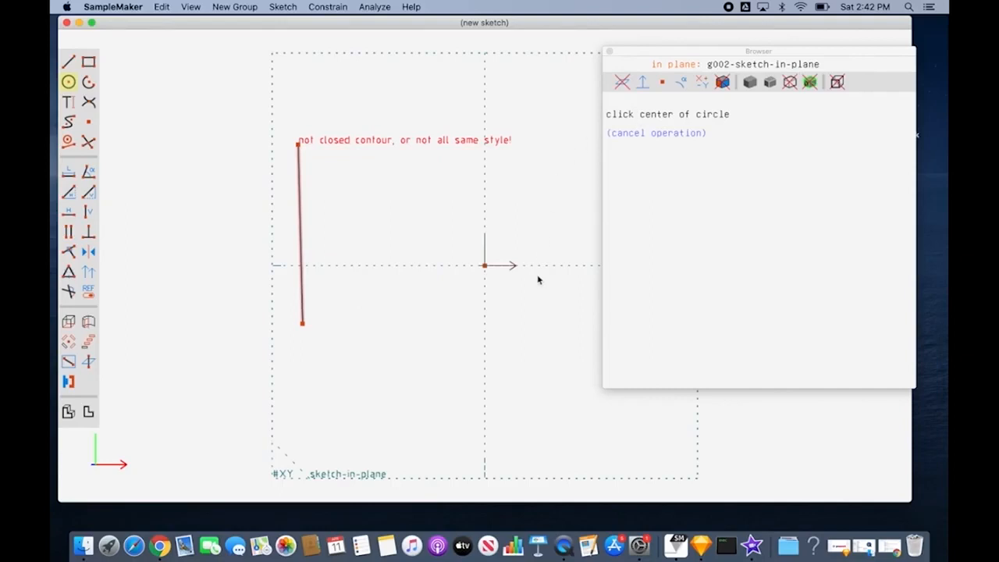
pyautogui.click(442, 349)
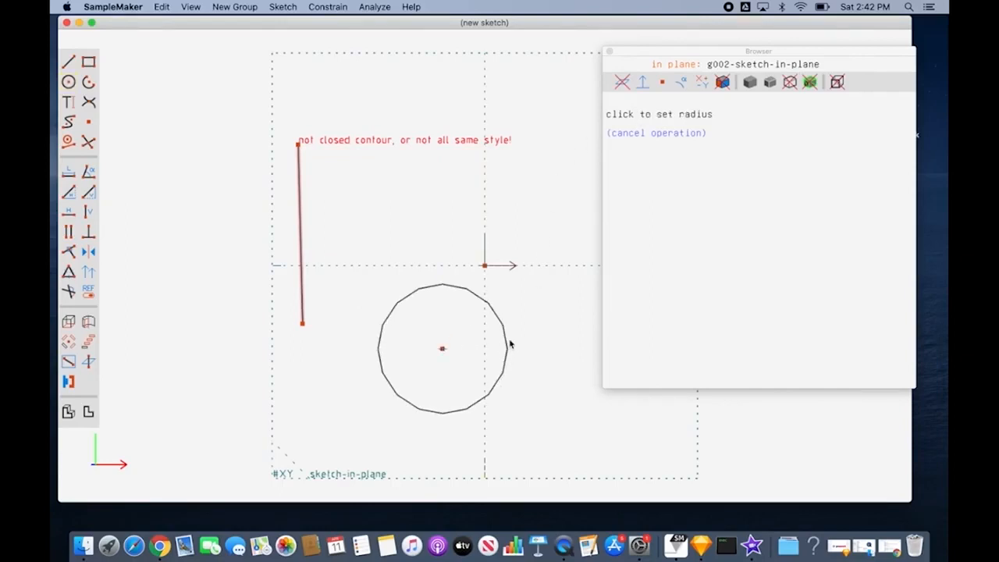
pyautogui.click(509, 342)
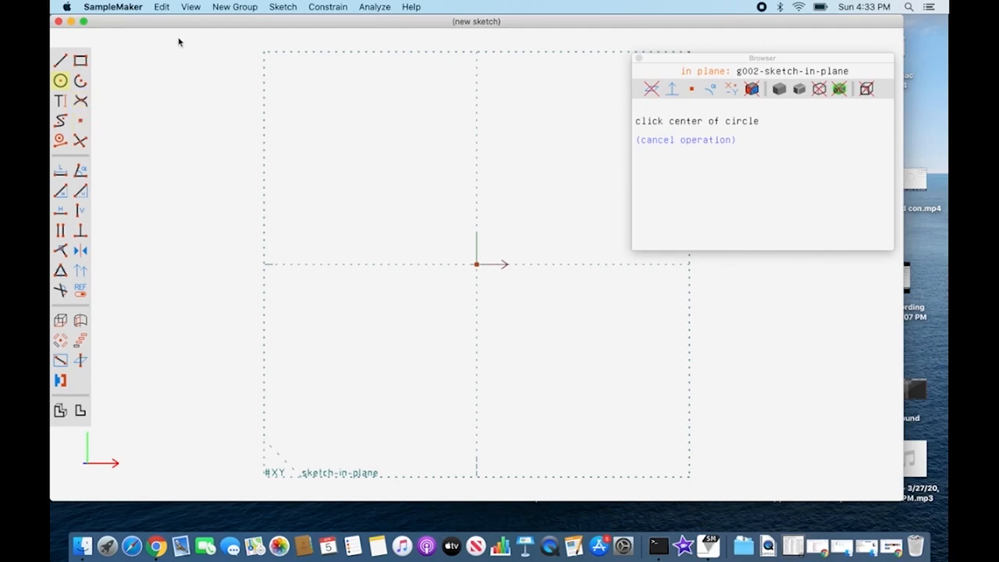
# Step: Sketch a line segment above the origin, sloping down to the right and ending just past the vertical axis
pyautogui.click(285, 8)
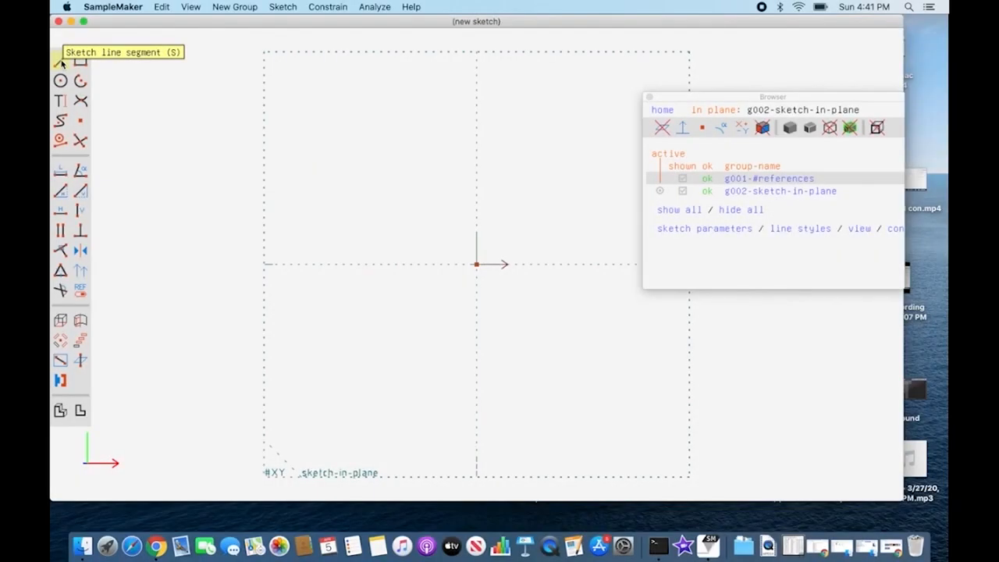
pyautogui.click(62, 64)
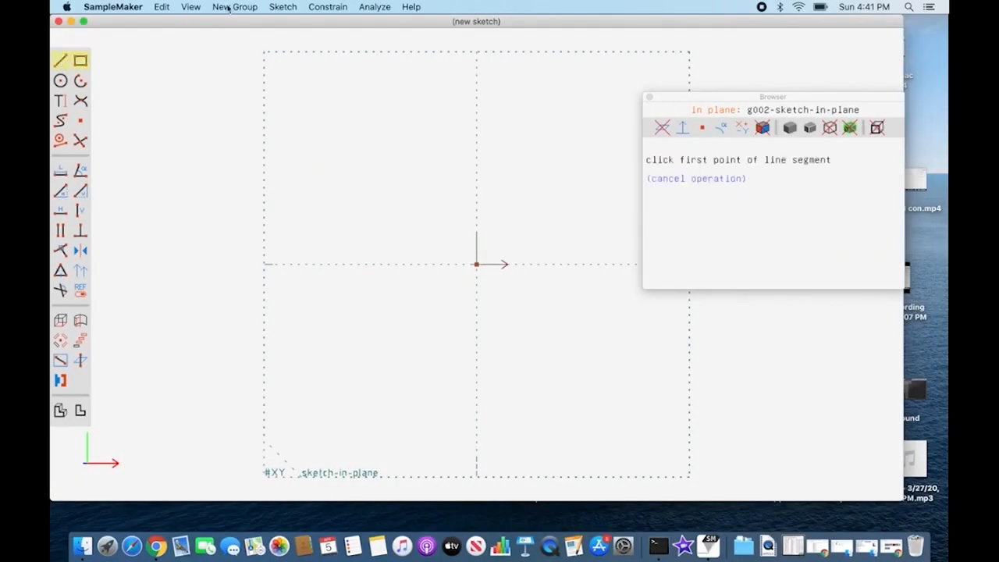
pyautogui.click(280, 8)
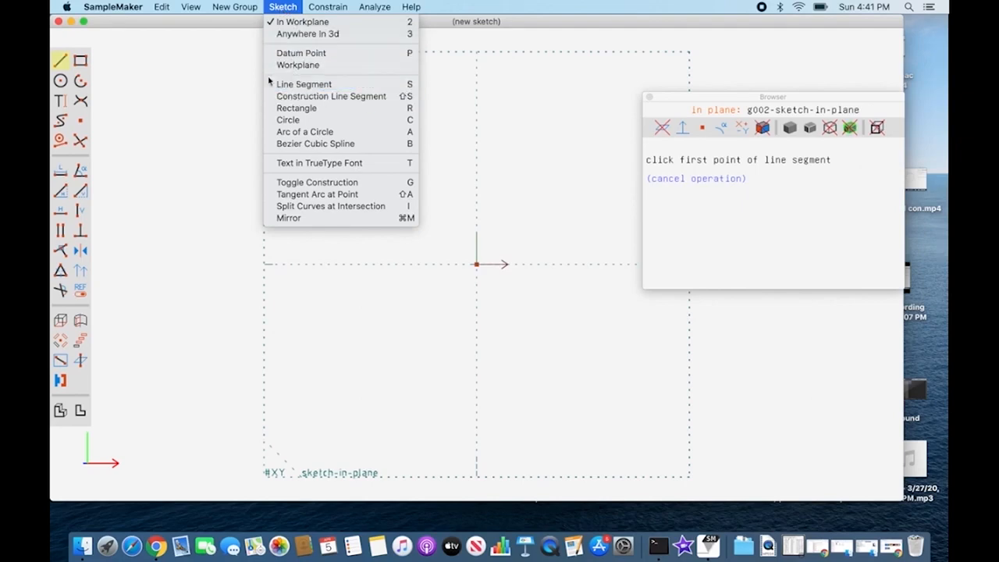
pyautogui.click(60, 63)
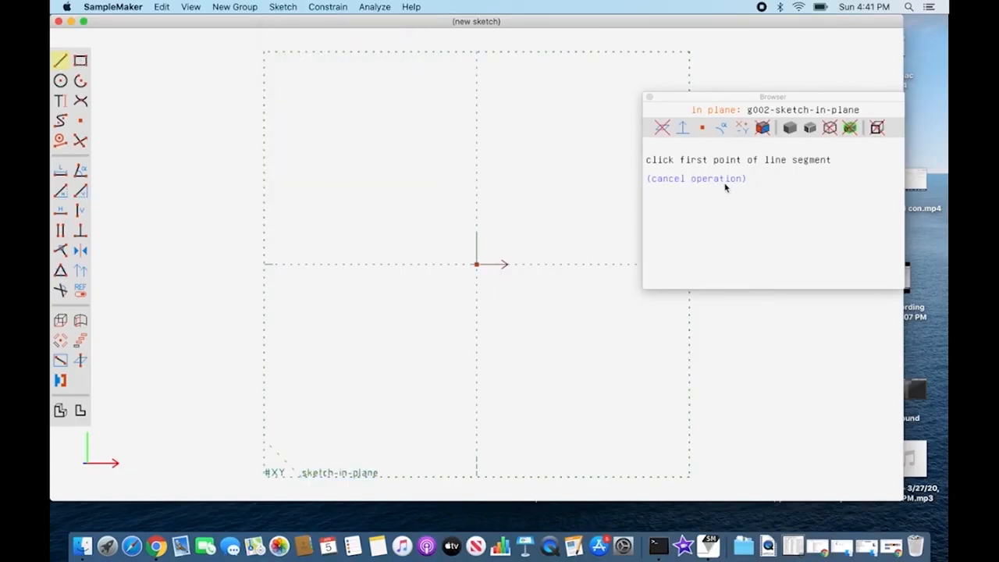
pyautogui.click(355, 120)
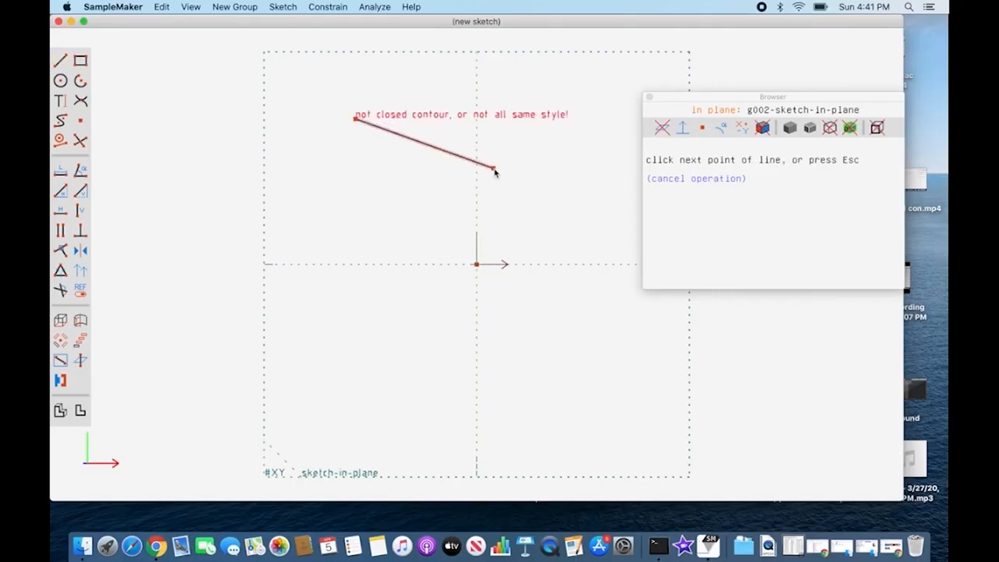
pyautogui.press('Escape')
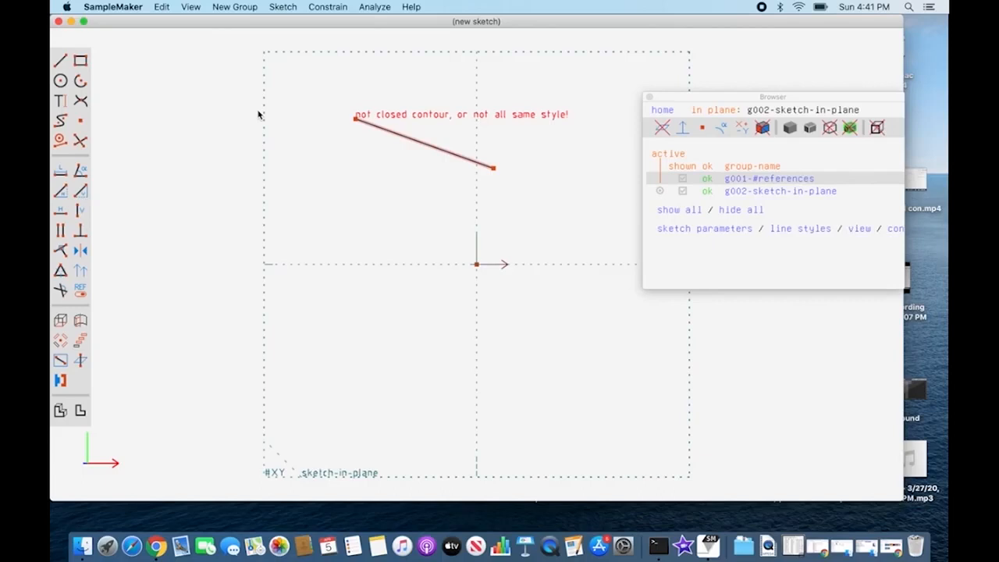
# Step: Sketch a second line segment below the first, sloping down to the left past the workplane's left edge
pyautogui.click(281, 7)
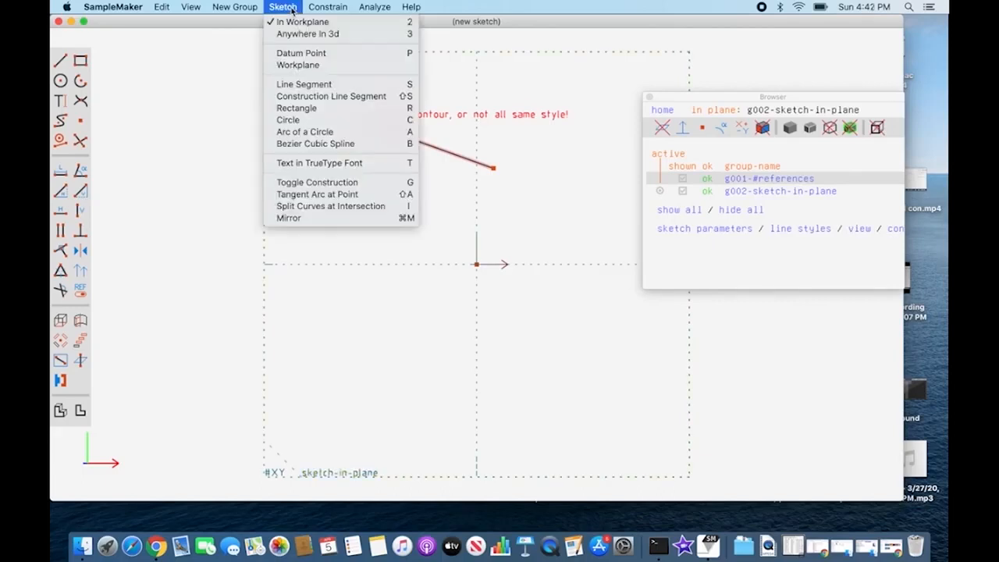
pyautogui.click(304, 84)
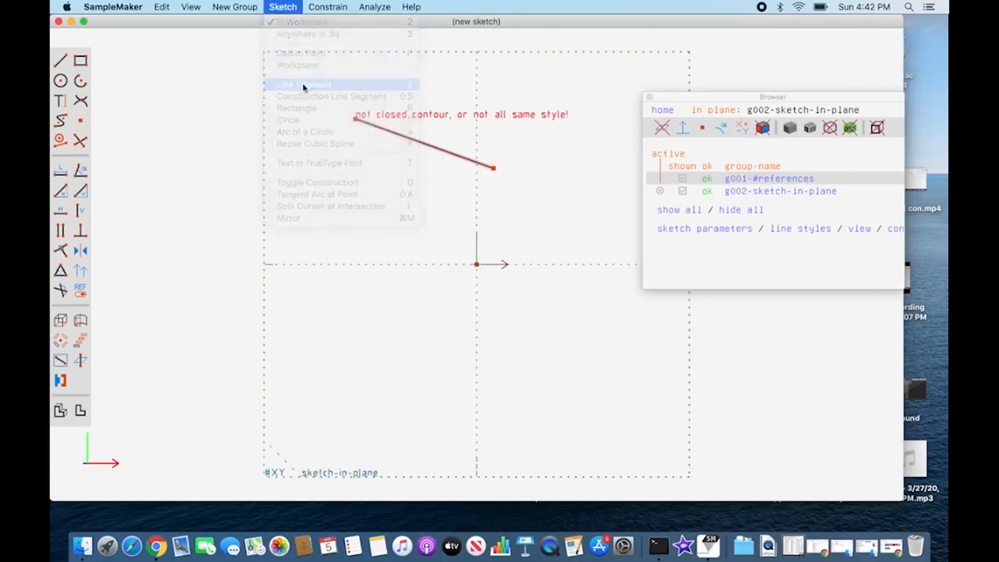
pyautogui.click(313, 196)
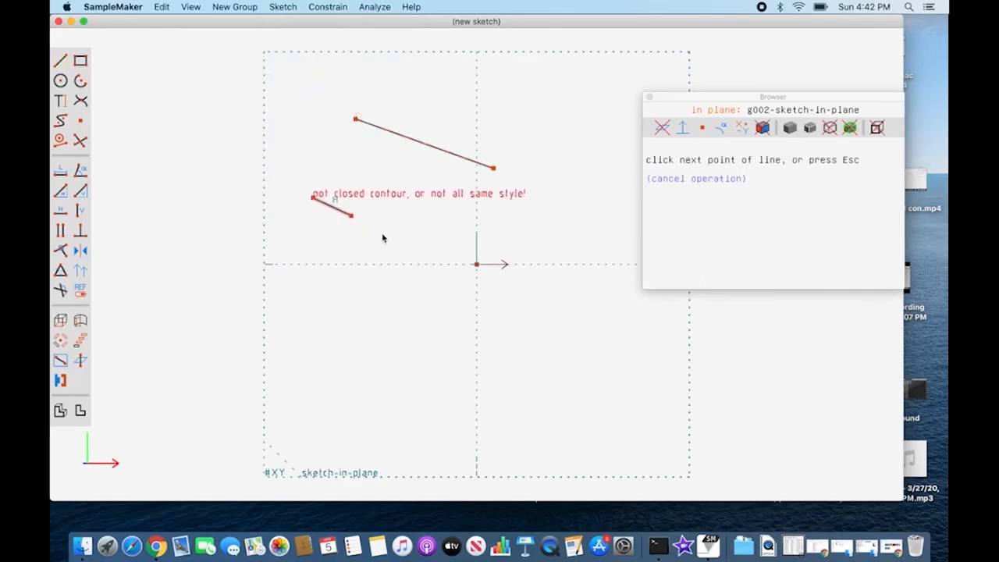
pyautogui.click(224, 228)
pyautogui.press('Escape')
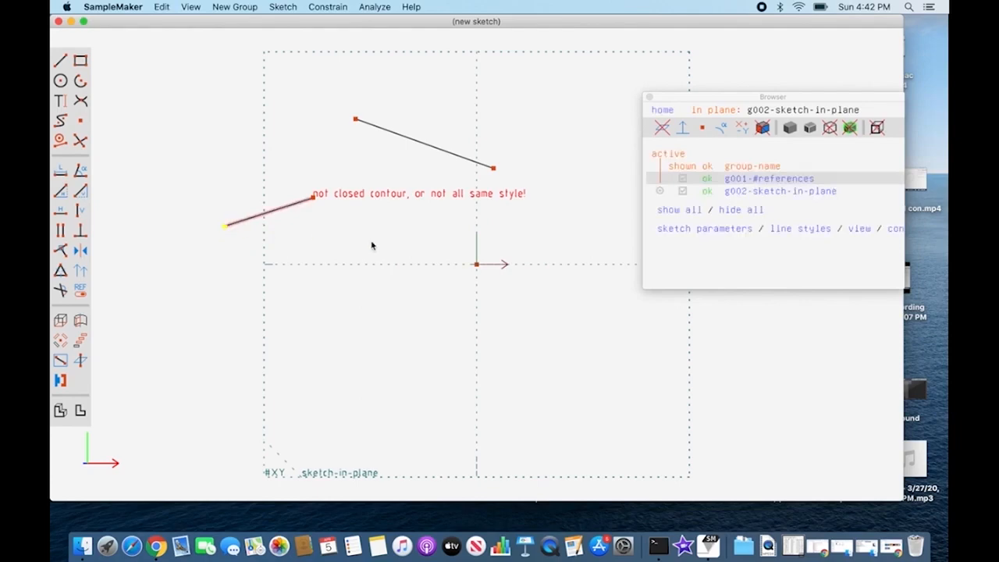
# Step: Sketch a horizontal construction line segment below the origin, running right from near the vertical axis
pyautogui.click(294, 8)
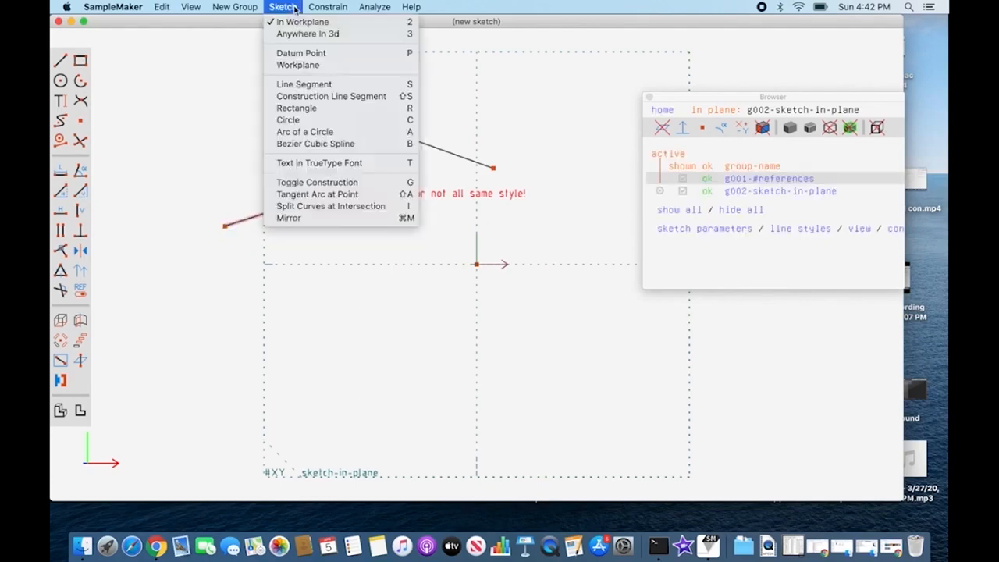
pyautogui.click(354, 98)
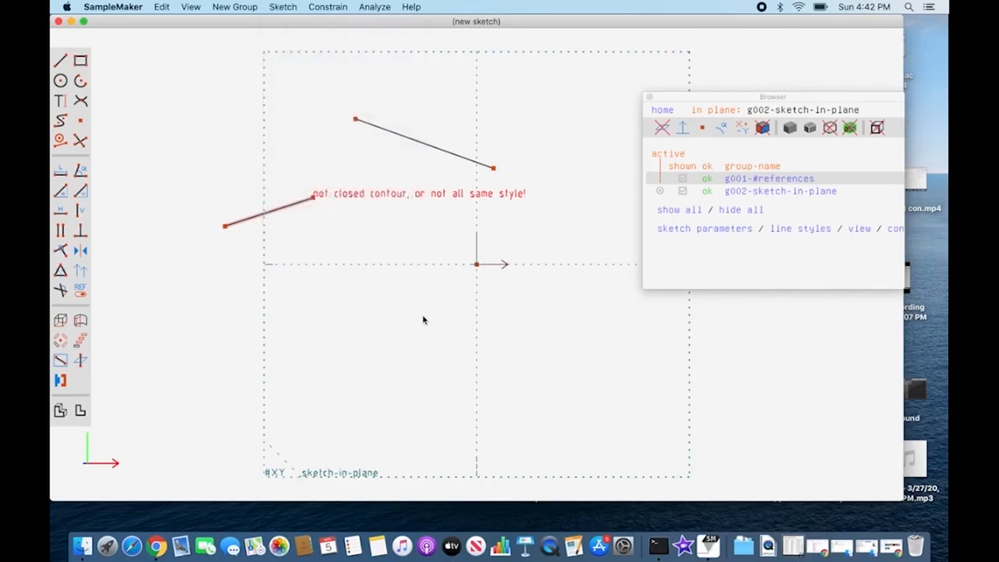
pyautogui.click(481, 320)
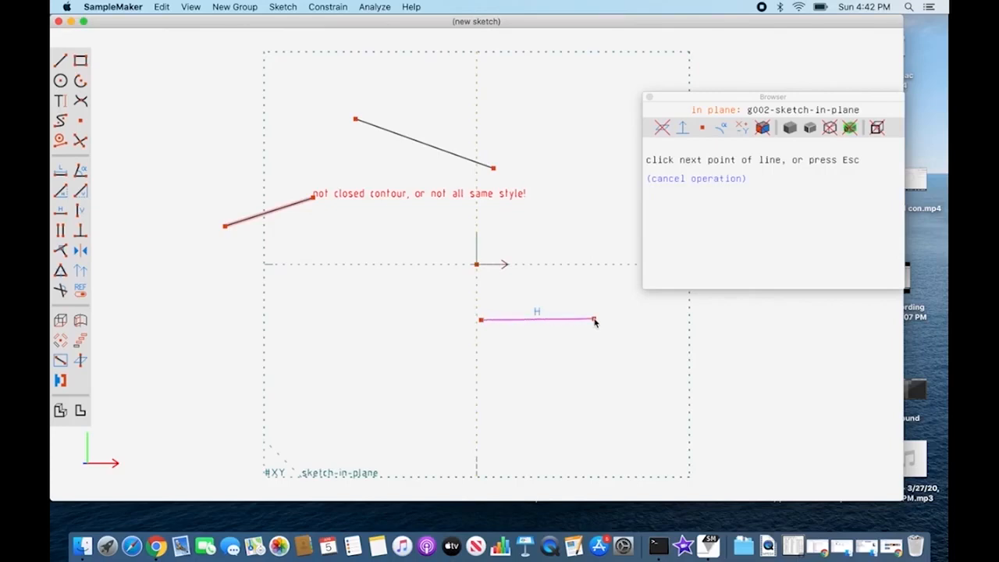
pyautogui.press('Escape')
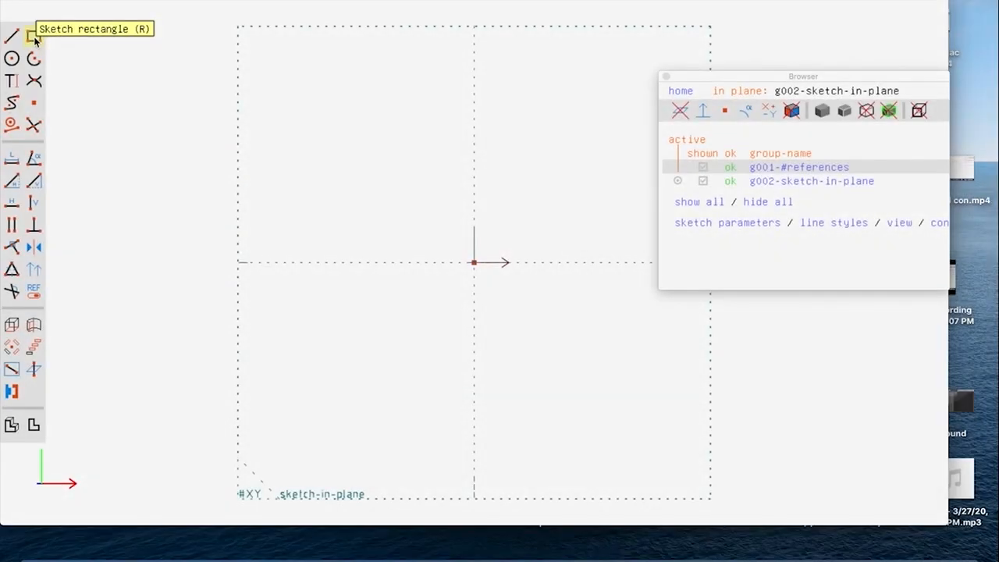
# Step: Sketch a rectangle about 3.7 wide and 1.8 high, with its lower edge just below the horizontal axis
pyautogui.click(32, 36)
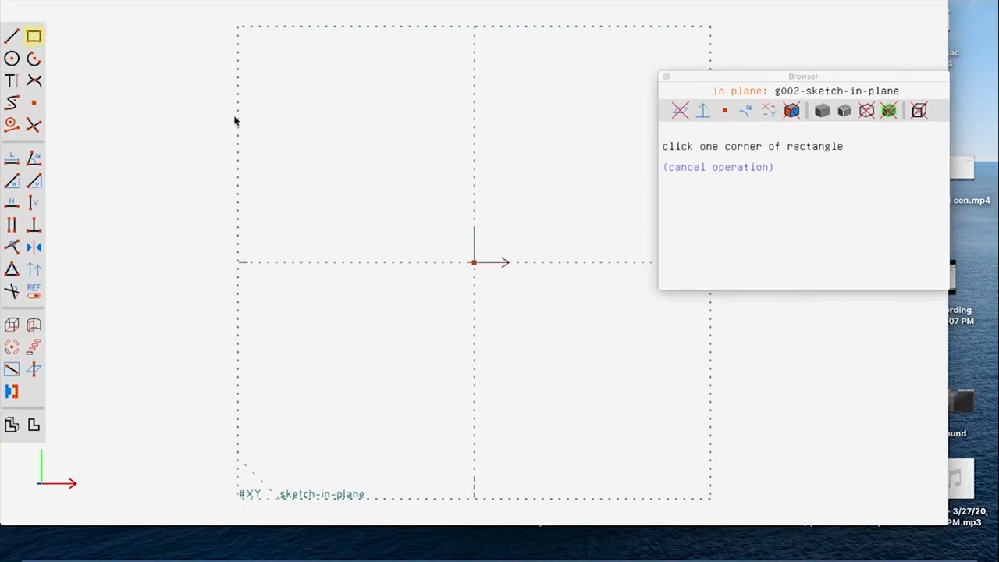
pyautogui.click(276, 125)
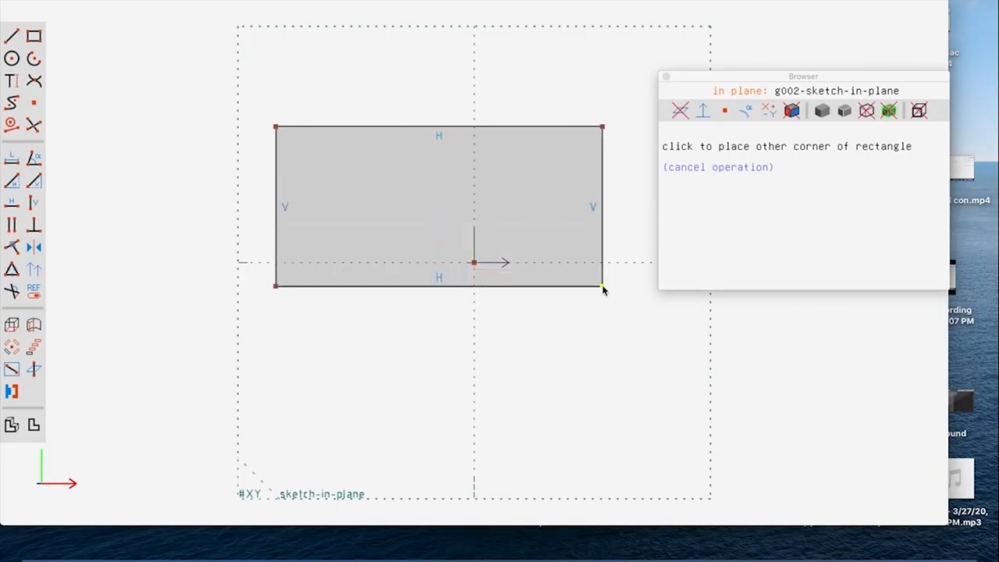
pyautogui.click(603, 287)
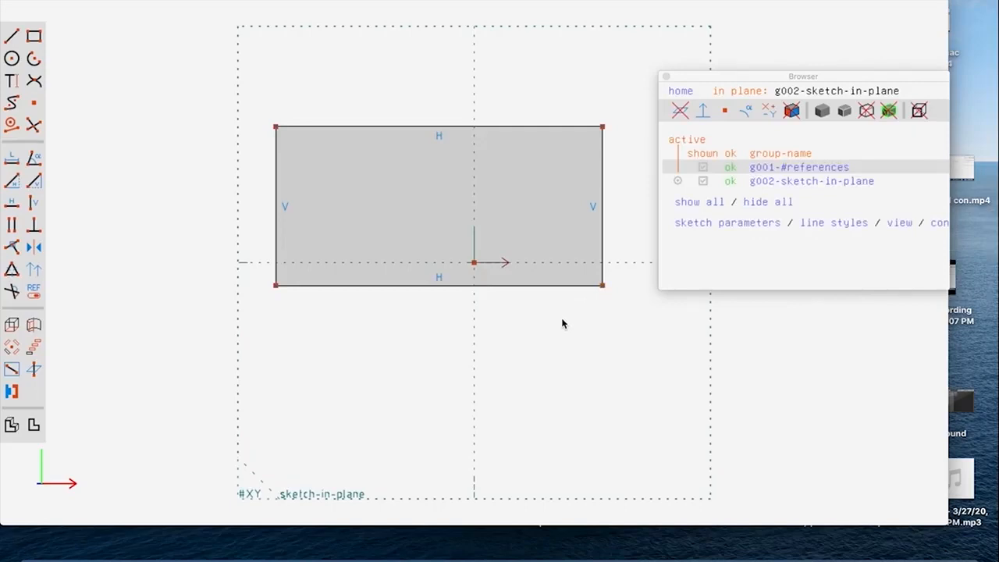
# Step: Add distance constraints to the rectangle's top edge and left edge
pyautogui.click(511, 126)
pyautogui.press('d')
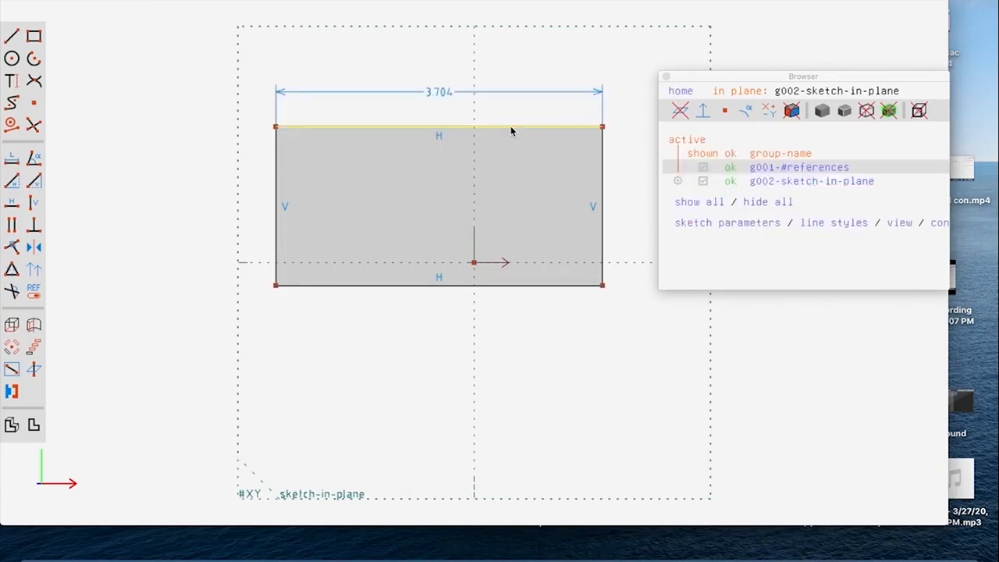
pyautogui.click(275, 184)
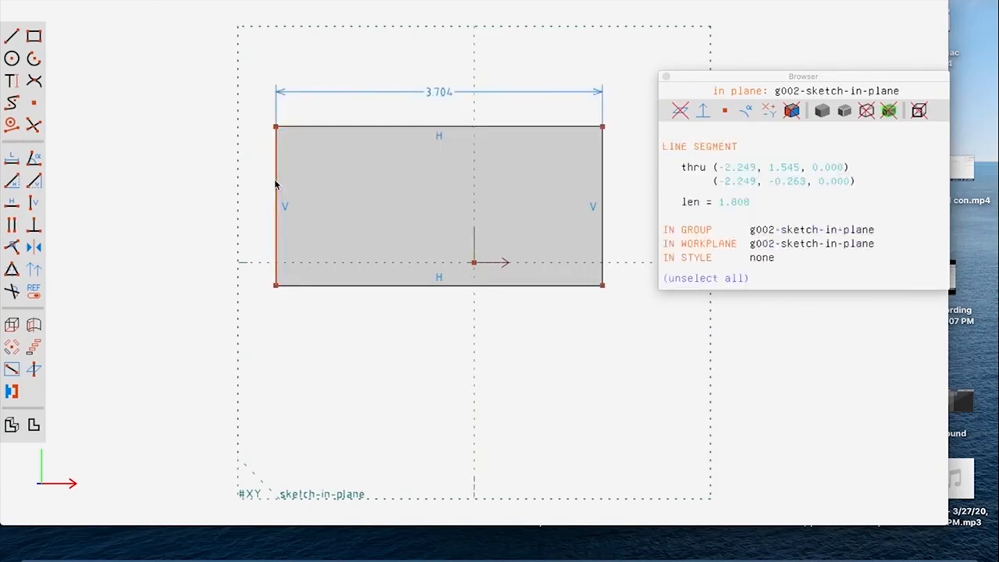
pyautogui.press('d')
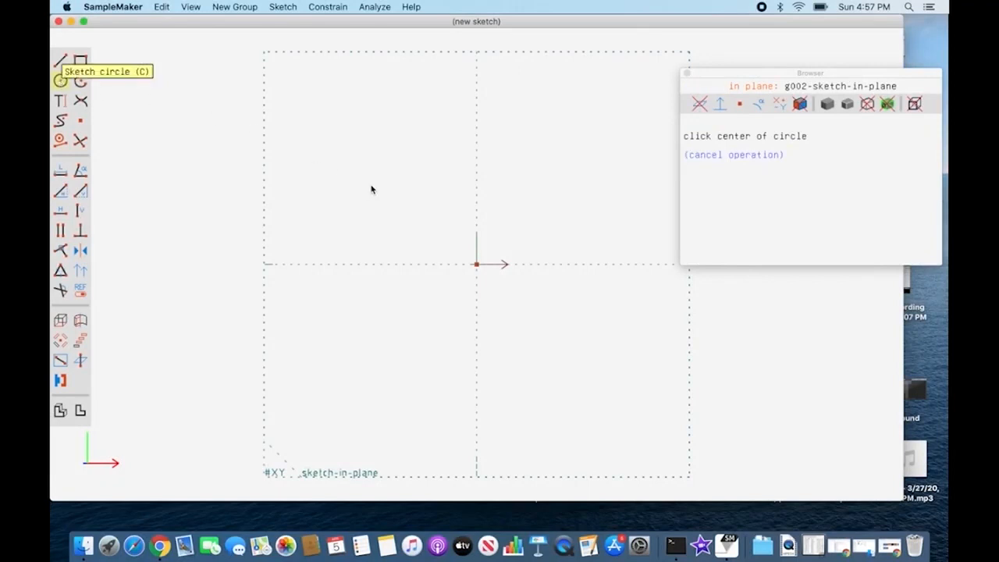
# Step: Sketch a large circle centred above and left of the origin, and try to add a diameter constraint to it
pyautogui.click(410, 186)
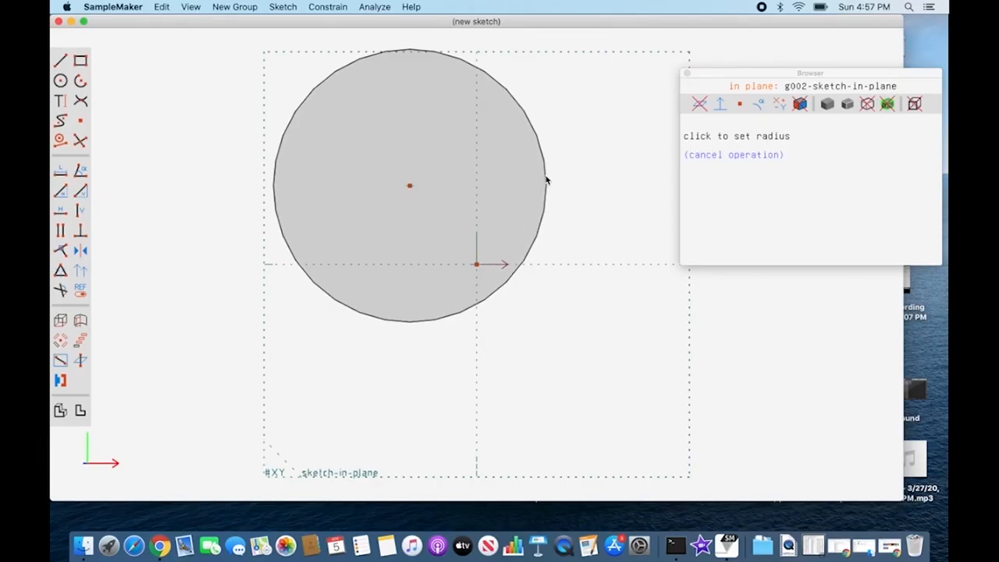
pyautogui.click(565, 176)
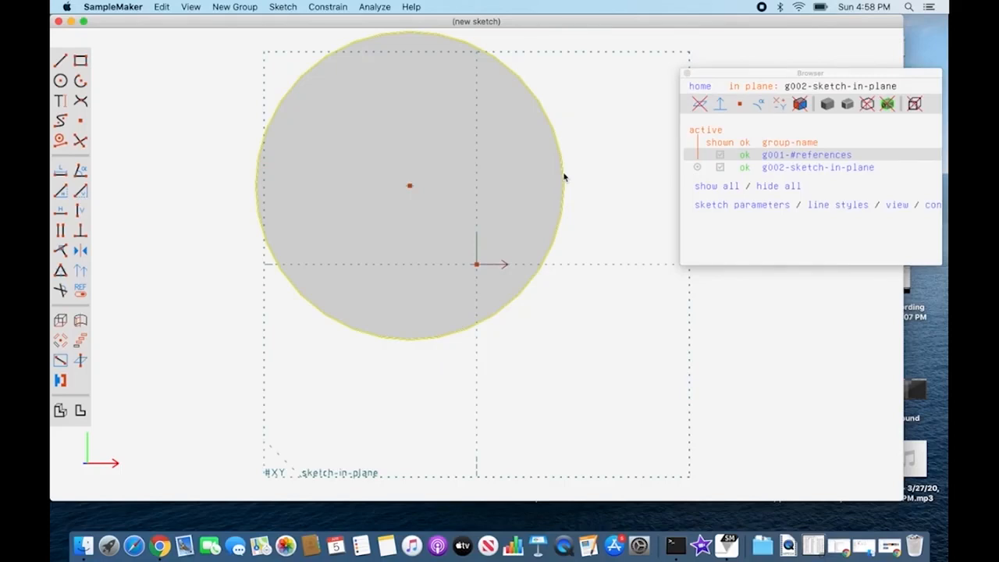
pyautogui.press('d')
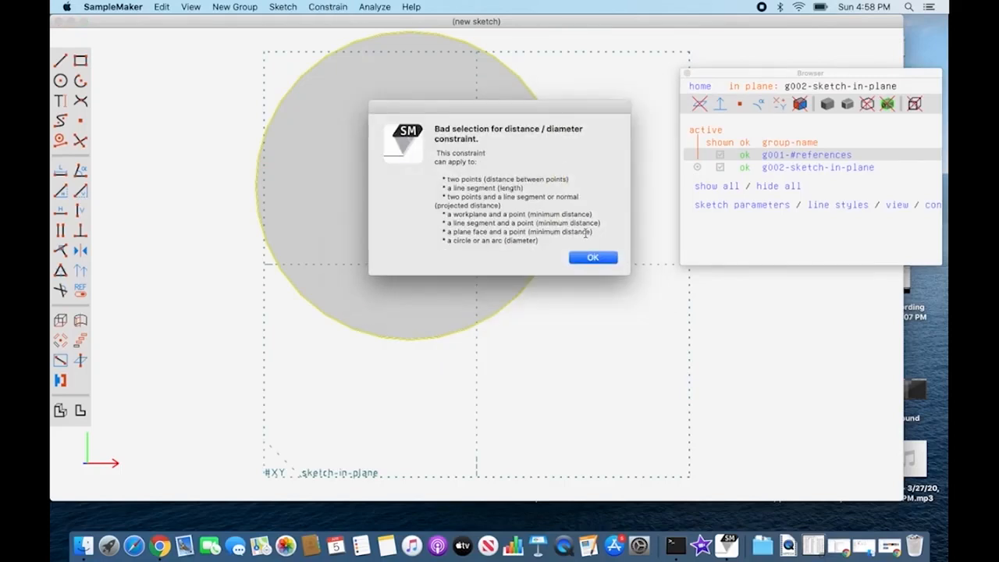
pyautogui.click(593, 259)
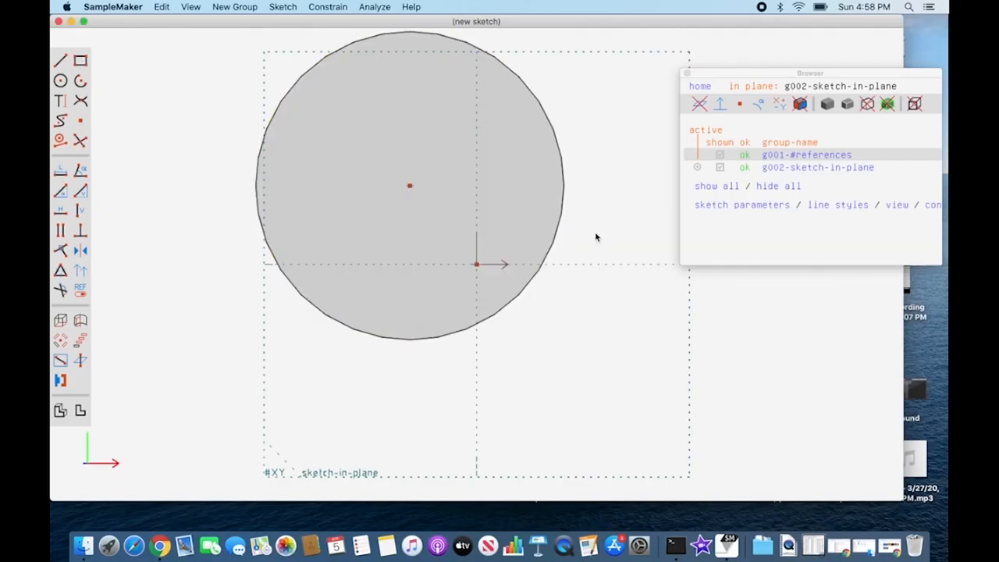
# Step: Add a diameter constraint to the large circle and move its label outside the circle's left edge
pyautogui.click(562, 222)
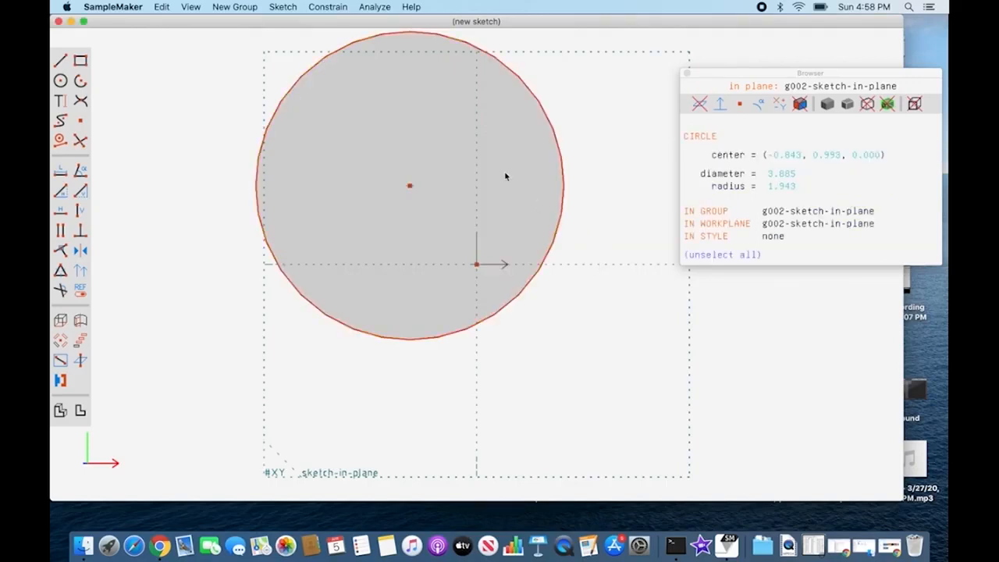
pyautogui.click(287, 8)
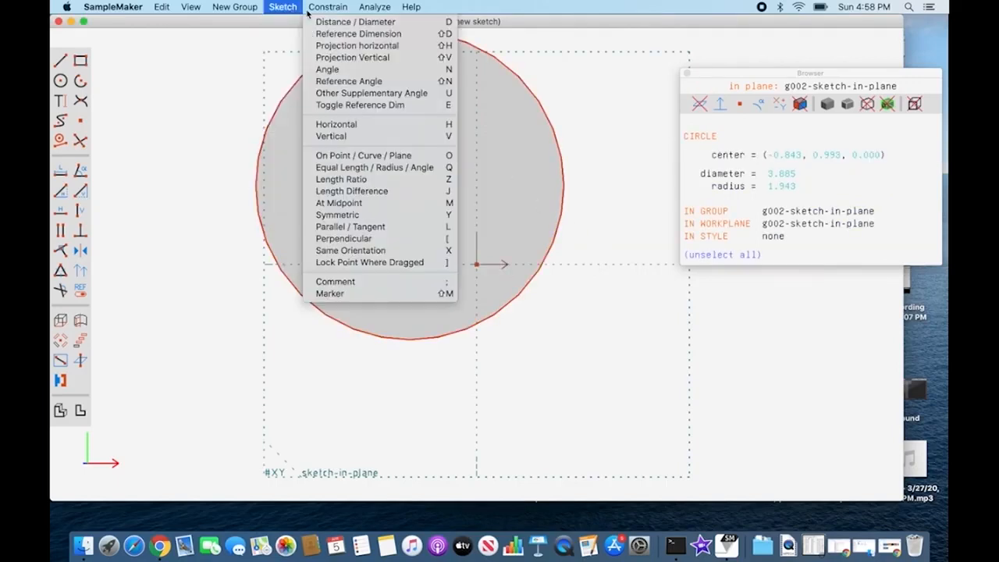
pyautogui.click(421, 23)
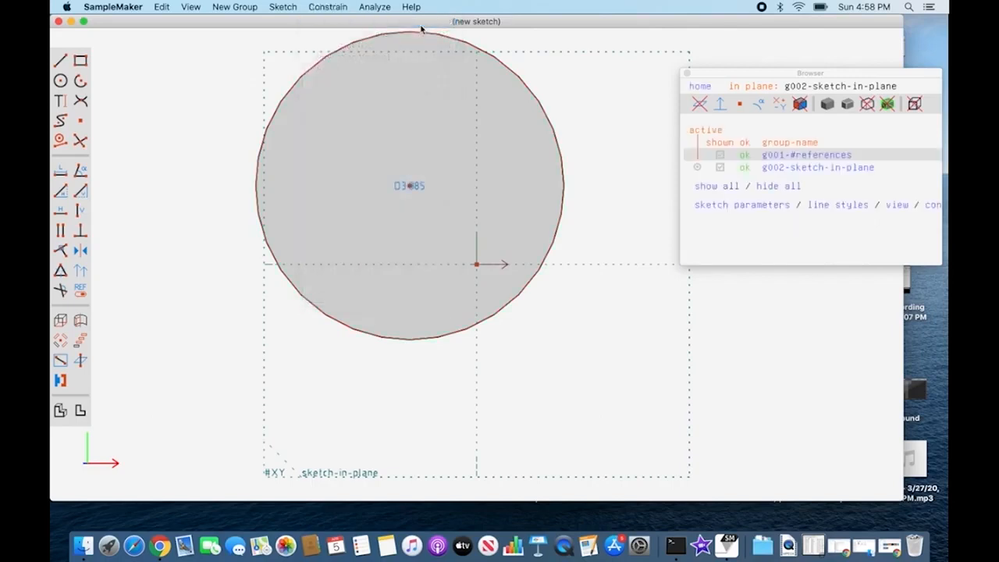
pyautogui.click(407, 188)
pyautogui.moveTo(374, 190); pyautogui.dragTo(323, 180)
pyautogui.moveTo(253, 177); pyautogui.dragTo(212, 160)
# Step: Switch the circle's diameter constraint to show as radius
pyautogui.click(236, 162)
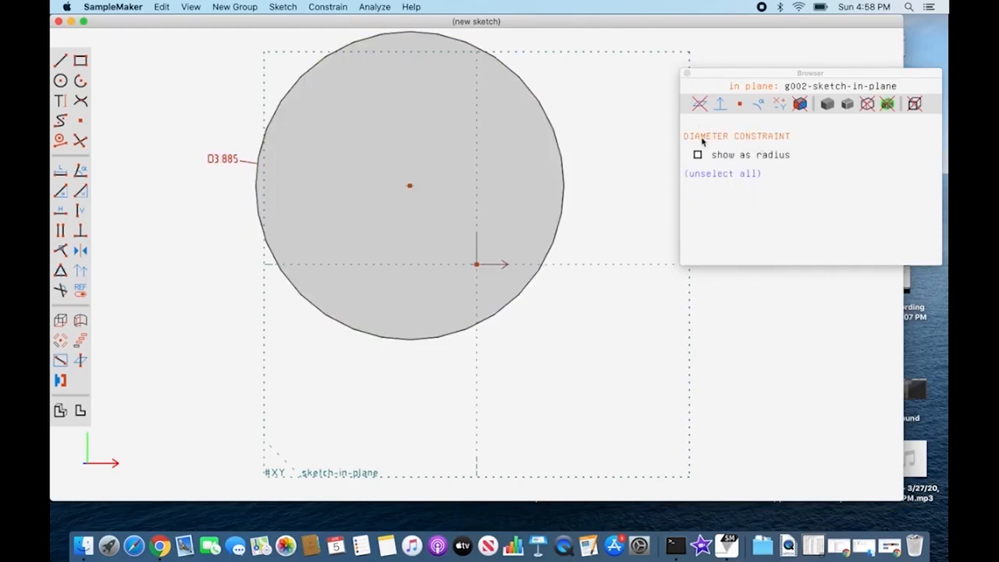
pyautogui.click(698, 156)
pyautogui.click(225, 176)
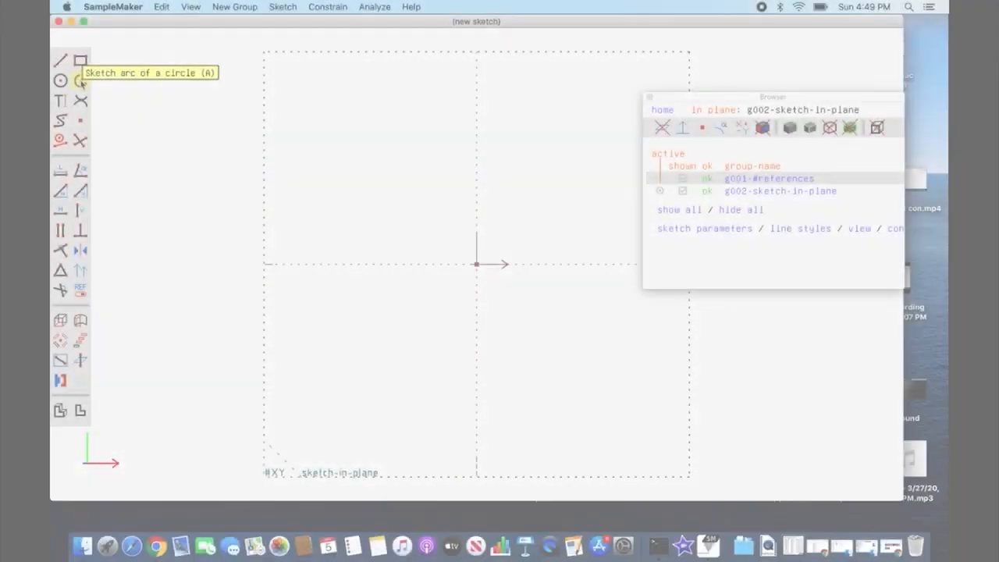
# Step: Sketch a large downward-opening semicircular arc above the horizontal axis and a smaller right-opening arc below it, left of the origin
pyautogui.click(79, 81)
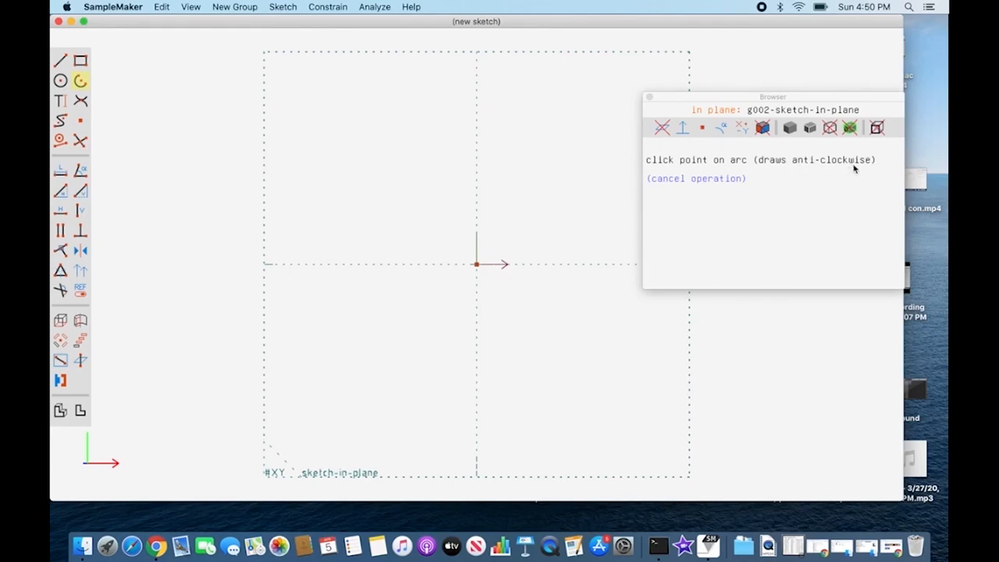
pyautogui.click(573, 223)
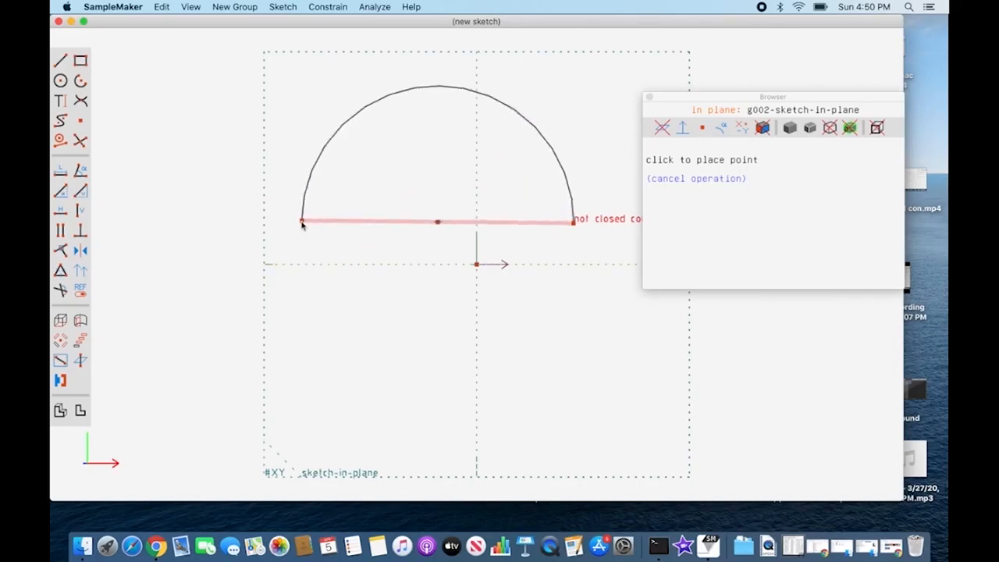
pyautogui.press('Escape')
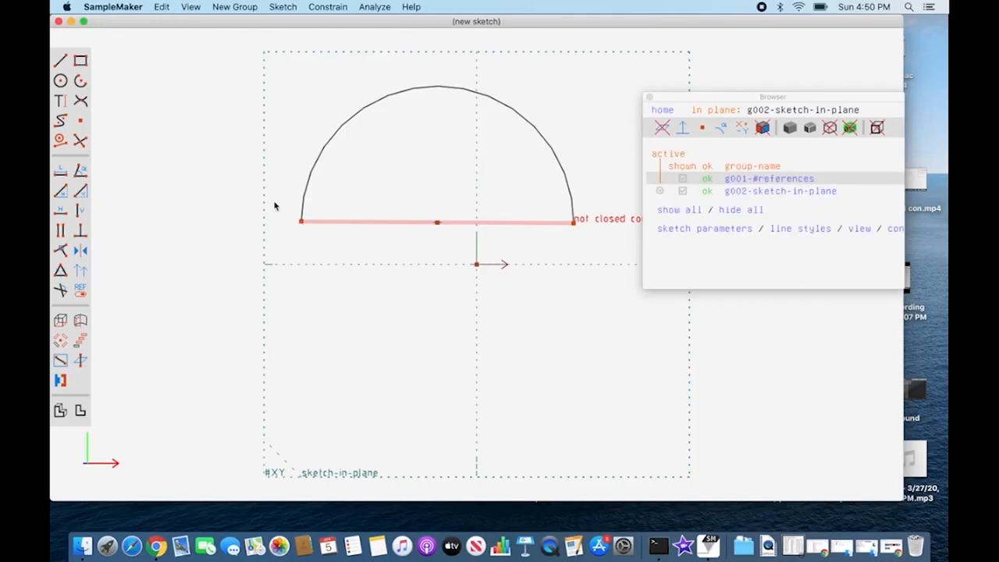
pyautogui.click(80, 81)
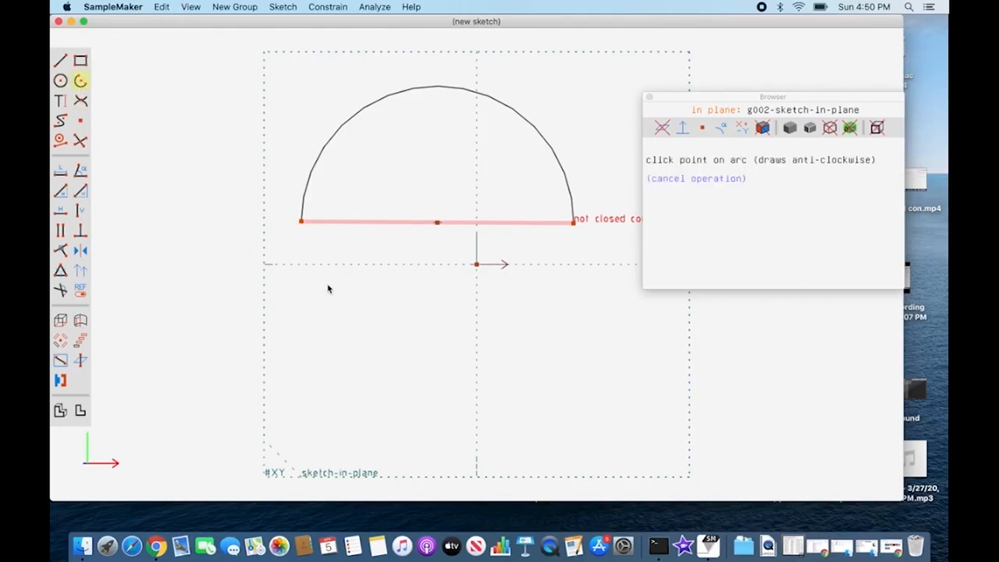
pyautogui.click(383, 273)
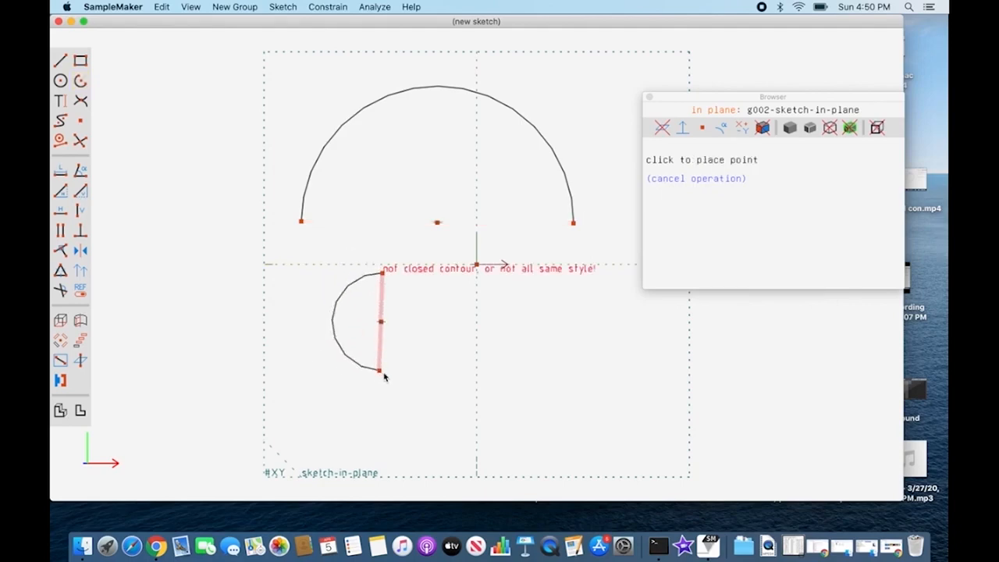
pyautogui.click(384, 375)
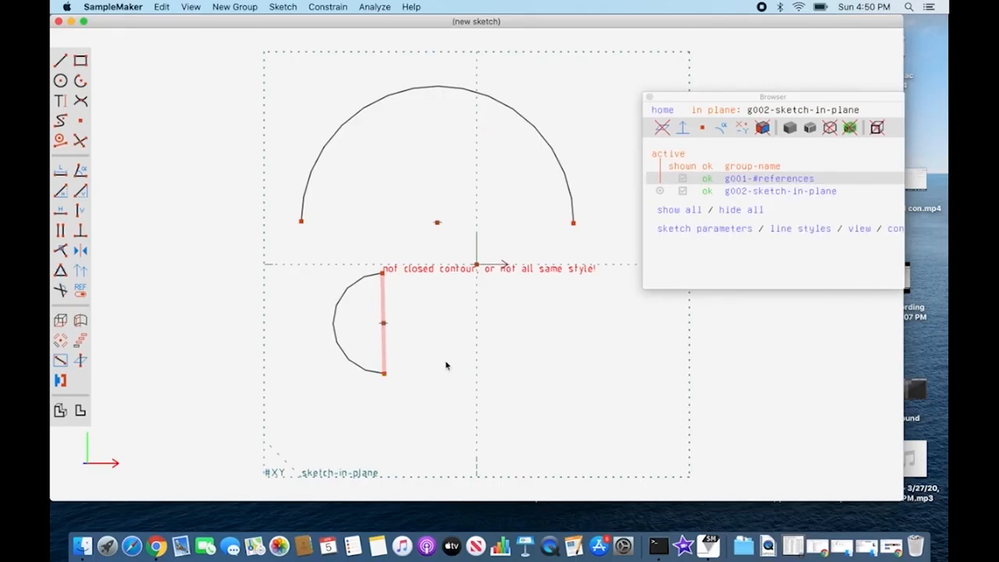
# Step: Sketch an upward-opening semicircular arc below and right of the origin, and begin another arc just above it
pyautogui.click(80, 80)
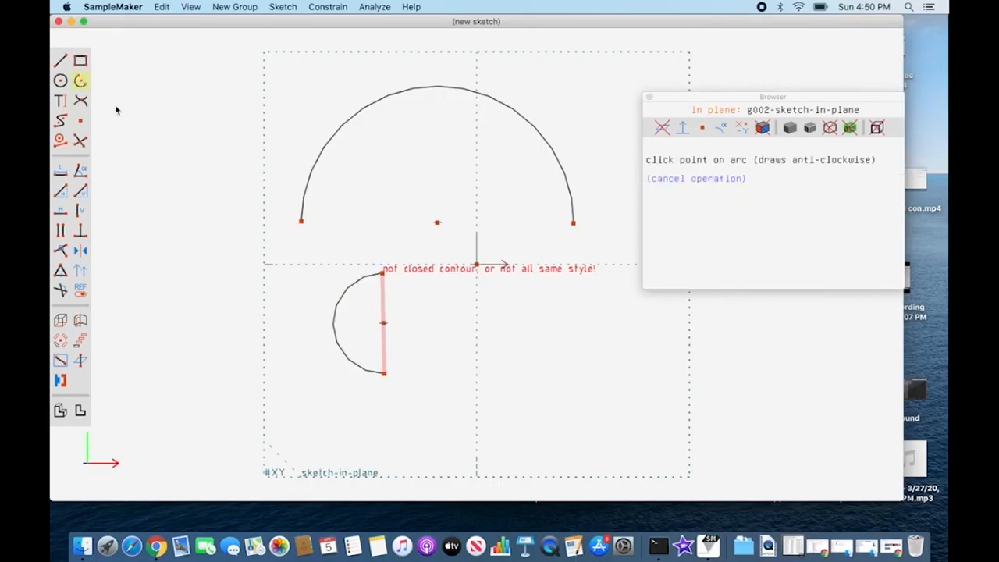
pyautogui.click(548, 381)
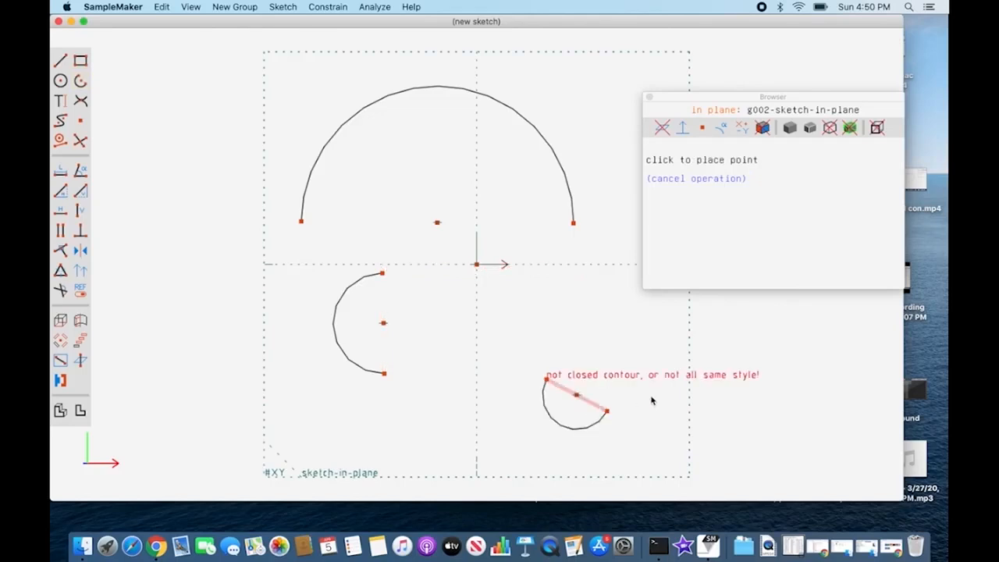
pyautogui.press('Escape')
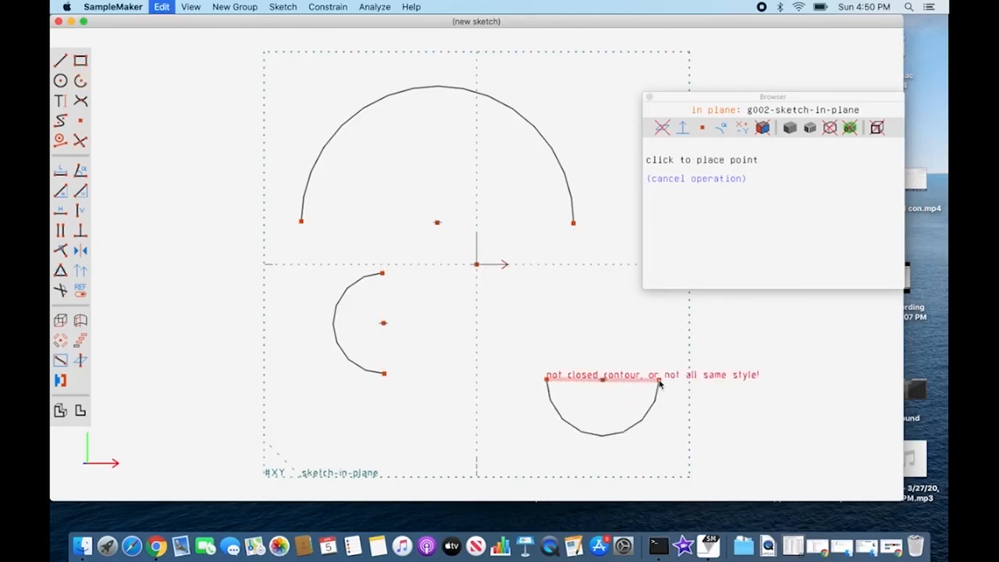
pyautogui.moveTo(741, 98); pyautogui.dragTo(779, 74)
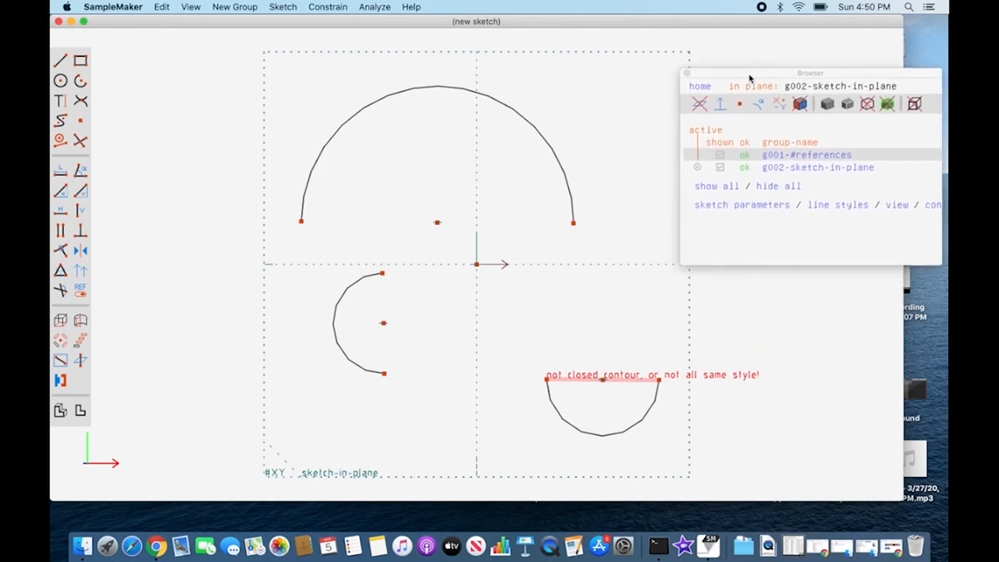
pyautogui.click(81, 80)
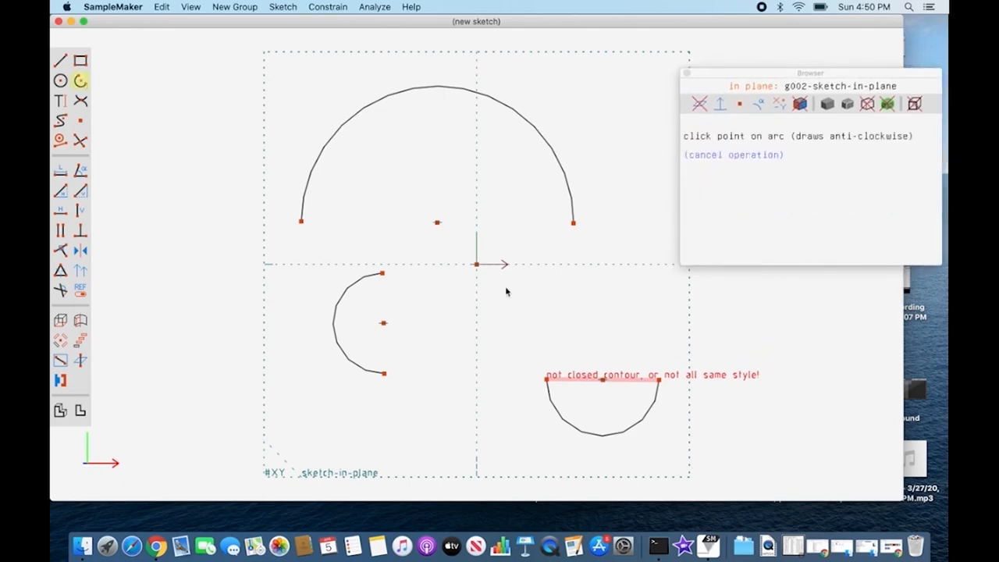
pyautogui.click(640, 316)
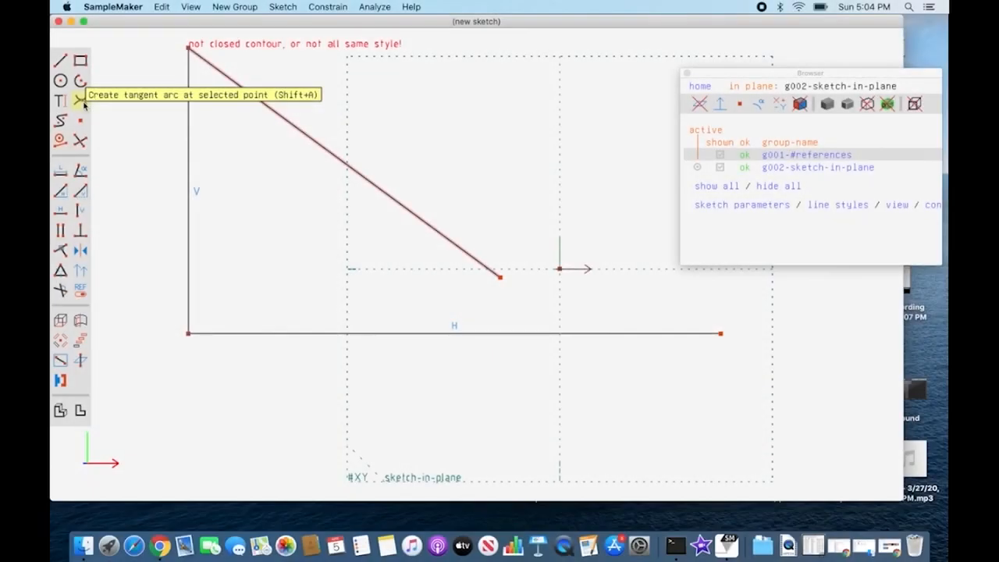
# Step: Create tangent arcs at both ends of the vertical line, at its corners with the horizontal and diagonal lines
pyautogui.click(188, 334)
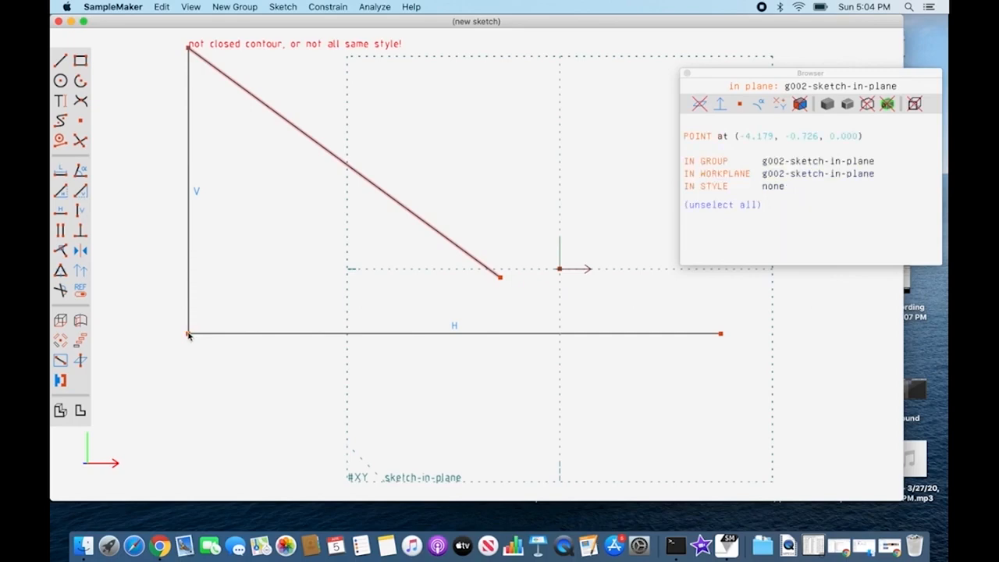
pyautogui.click(82, 101)
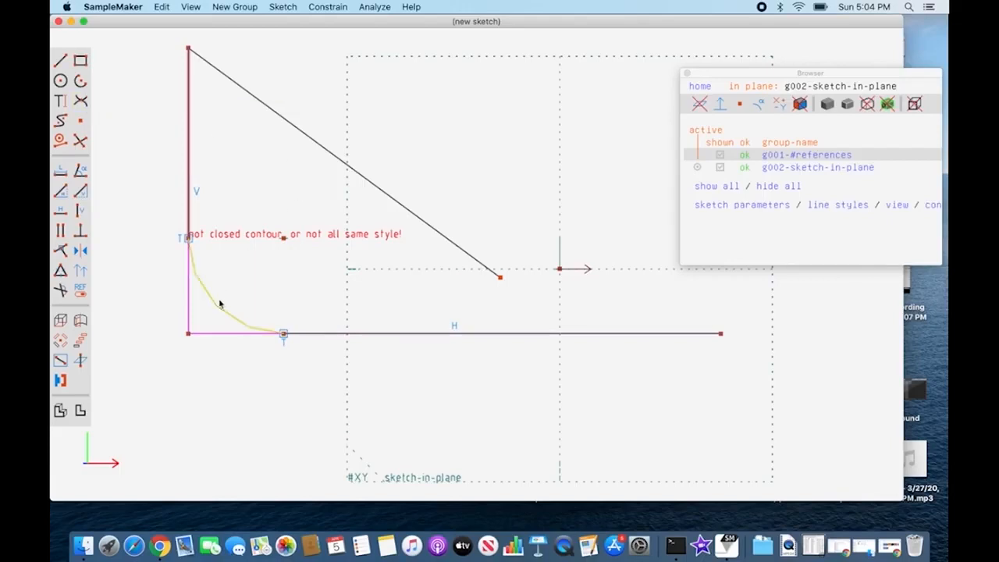
pyautogui.click(219, 311)
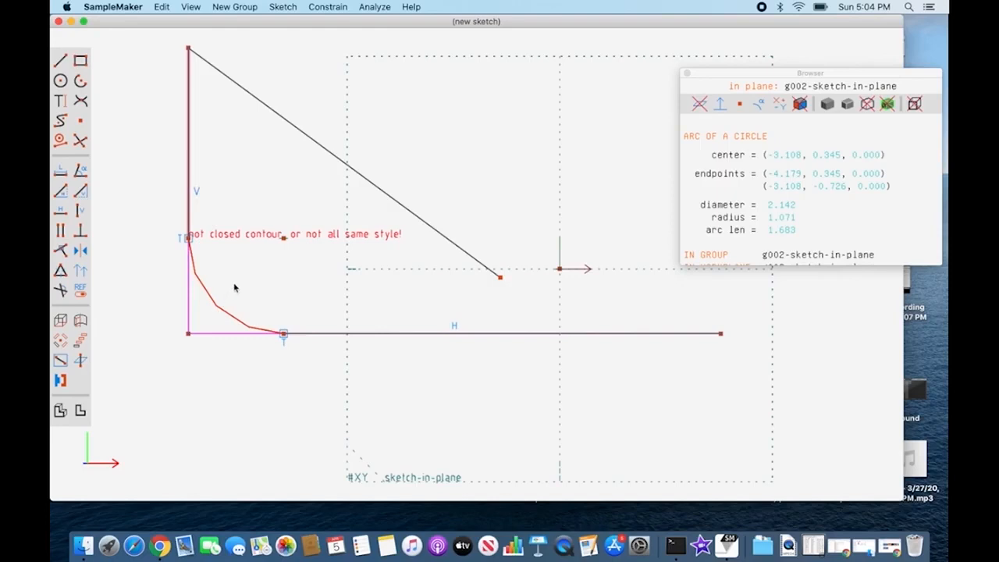
pyautogui.click(234, 288)
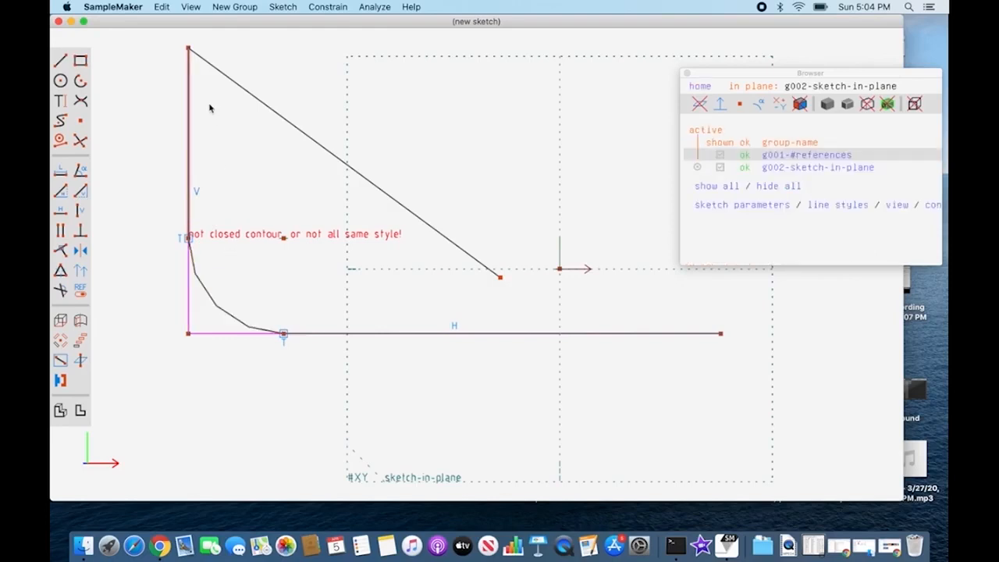
pyautogui.click(190, 50)
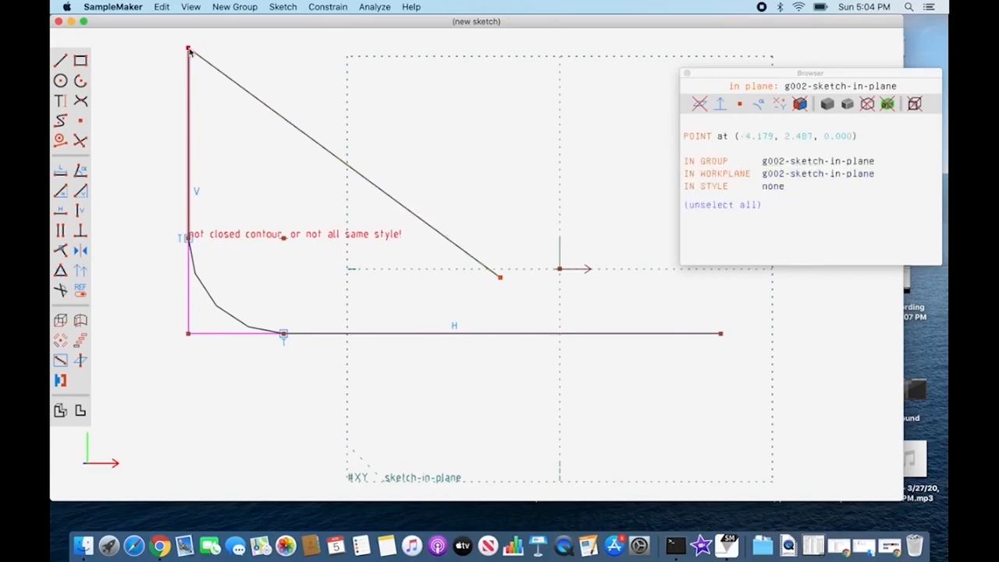
pyautogui.click(82, 101)
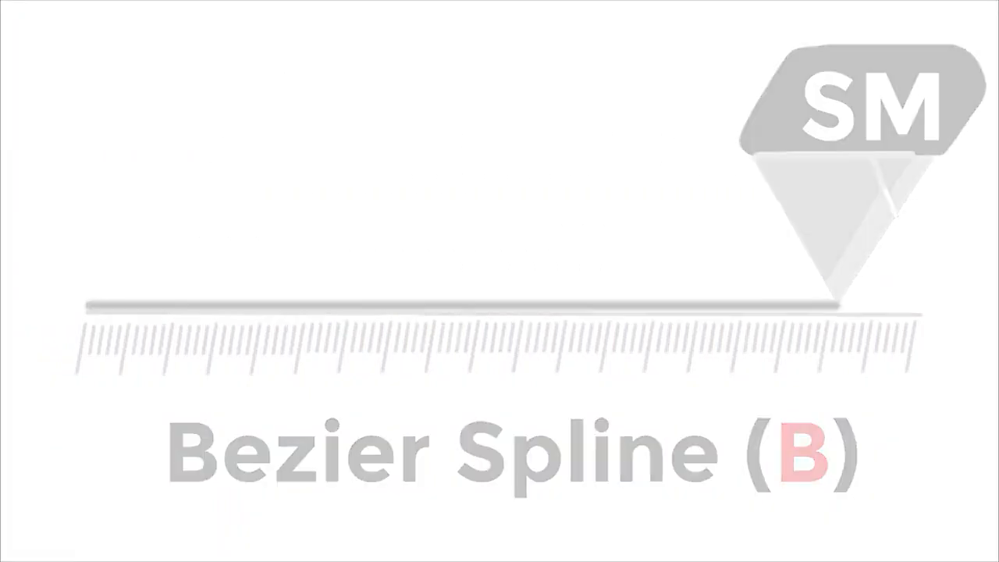
# Step: Sketch a wavy Bezier spline below the zigzag line, running past the vertical axis and curling back at its right end
pyautogui.click(149, 325)
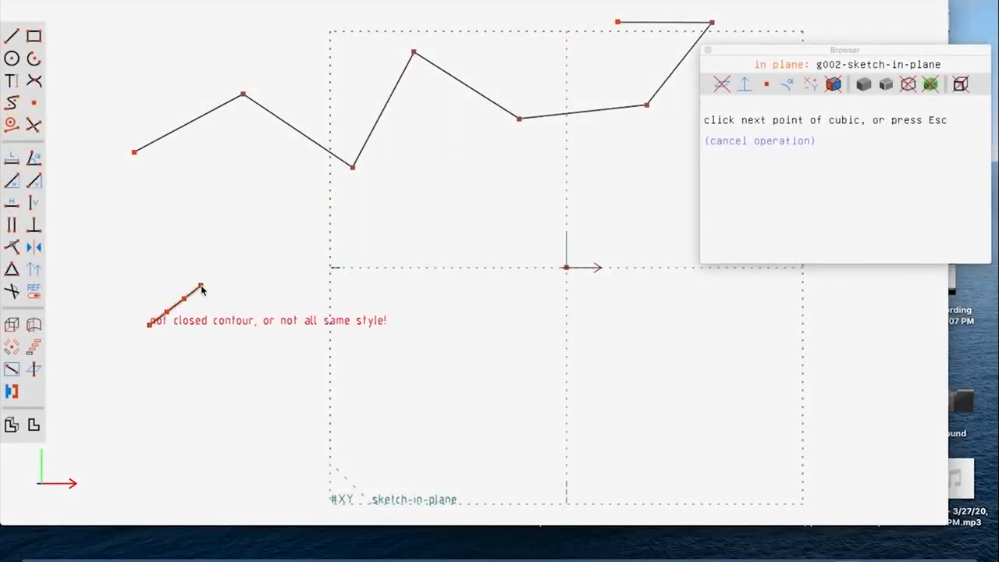
pyautogui.click(200, 286)
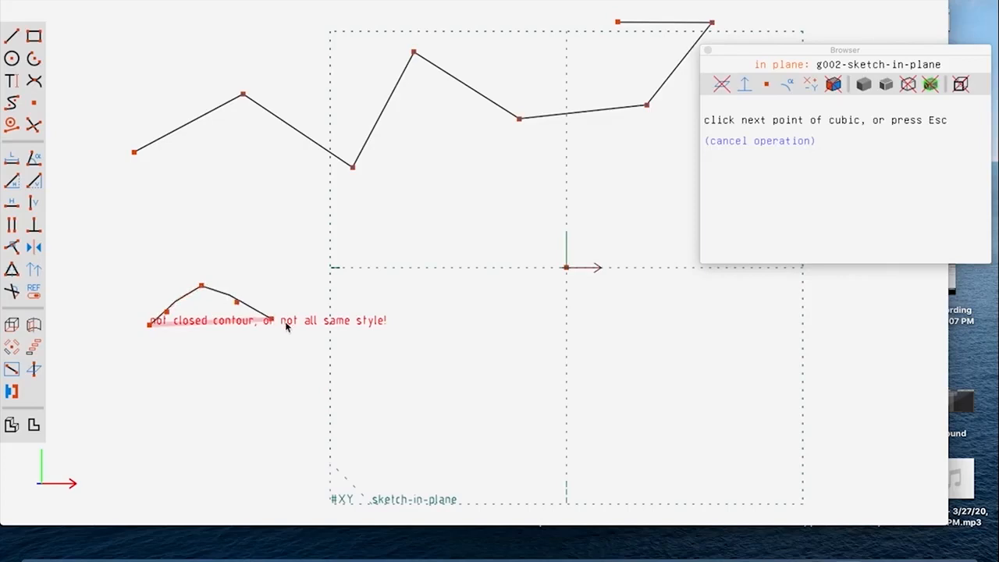
pyautogui.click(408, 251)
pyautogui.click(538, 323)
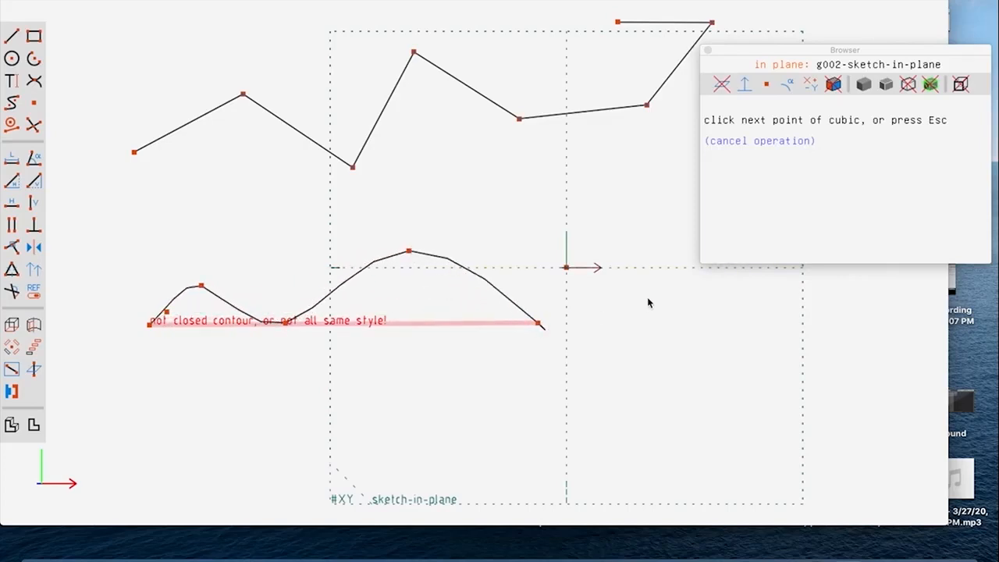
pyautogui.click(670, 282)
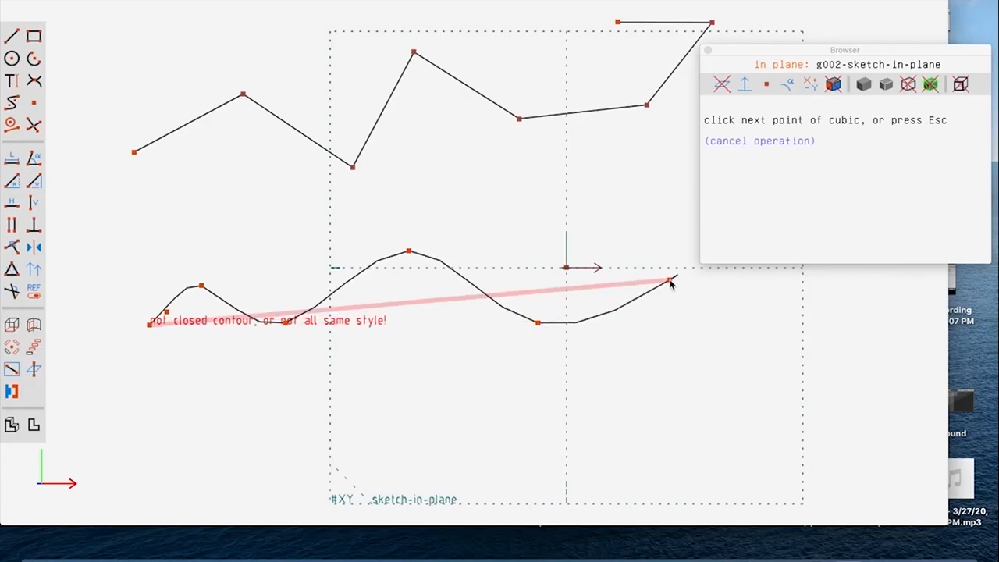
pyautogui.press('Escape')
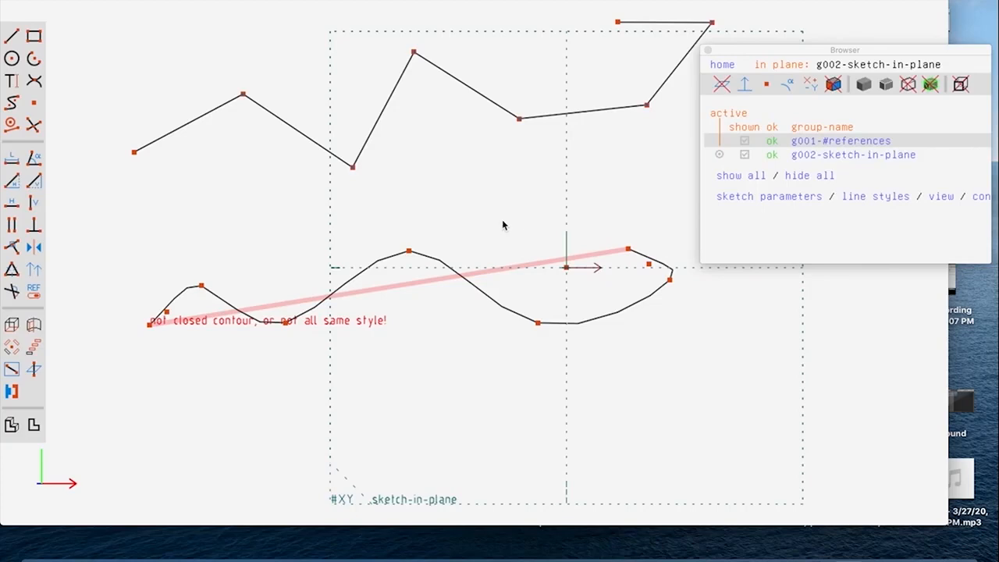
# Step: Reshape the spline by raising its first peak and moving its start point onto the zigzag line's left end
pyautogui.click(201, 288)
pyautogui.moveTo(202, 288); pyautogui.dragTo(203, 249)
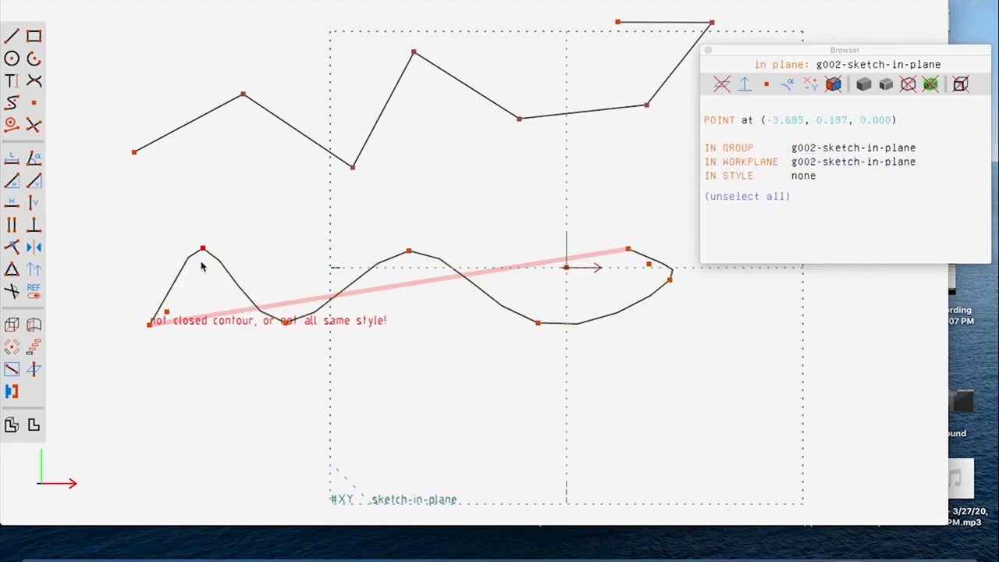
pyautogui.click(150, 323)
pyautogui.moveTo(150, 323); pyautogui.dragTo(133, 151)
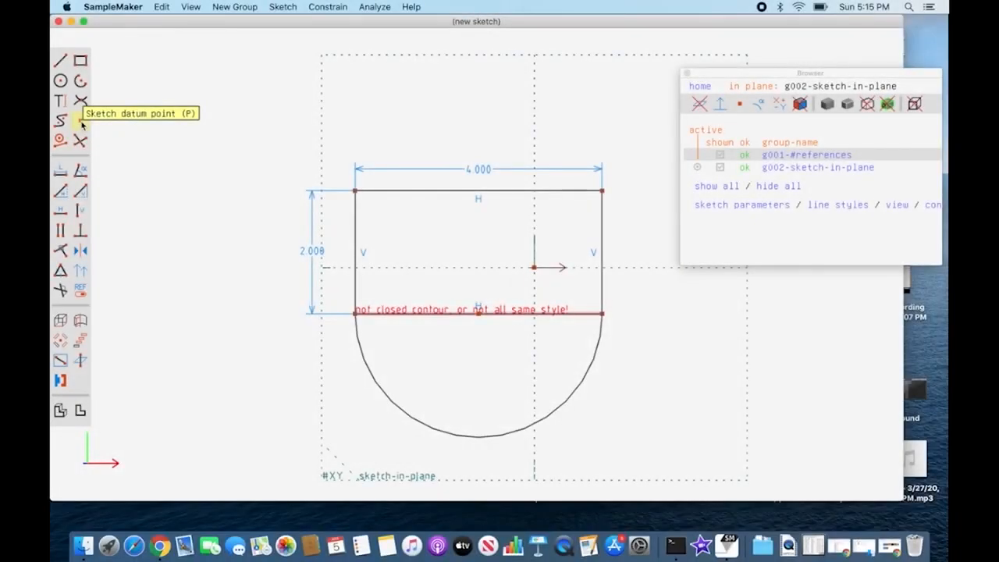
# Step: Place two datum points left of the rectangle and move the lower one slightly down, to about (-4.77, 0.14)
pyautogui.click(80, 121)
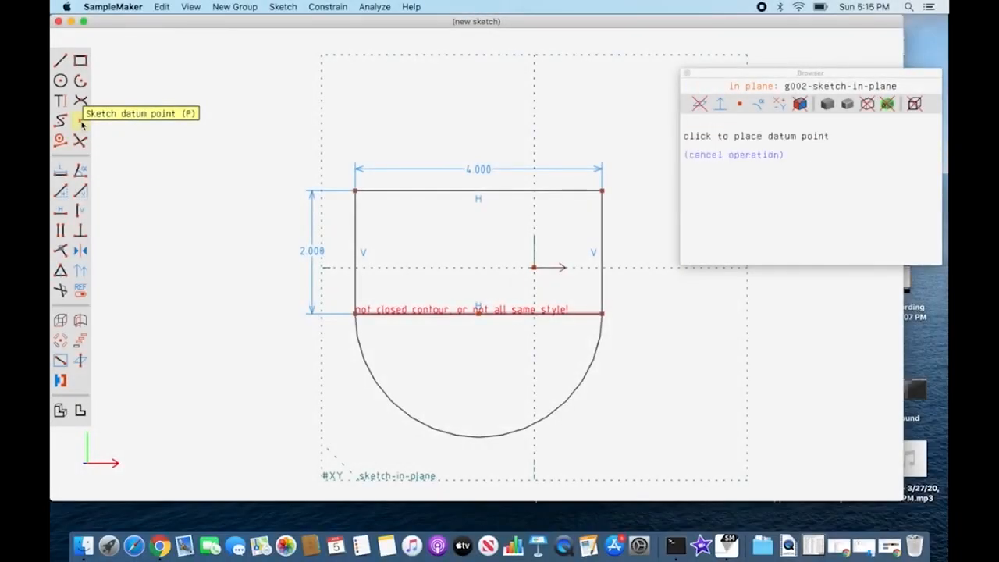
pyautogui.click(256, 147)
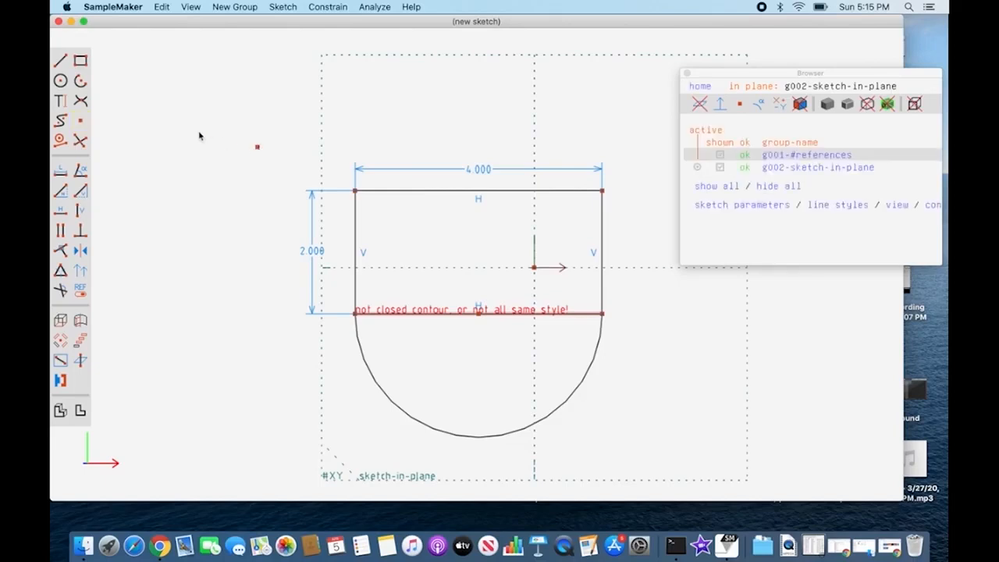
pyautogui.click(79, 122)
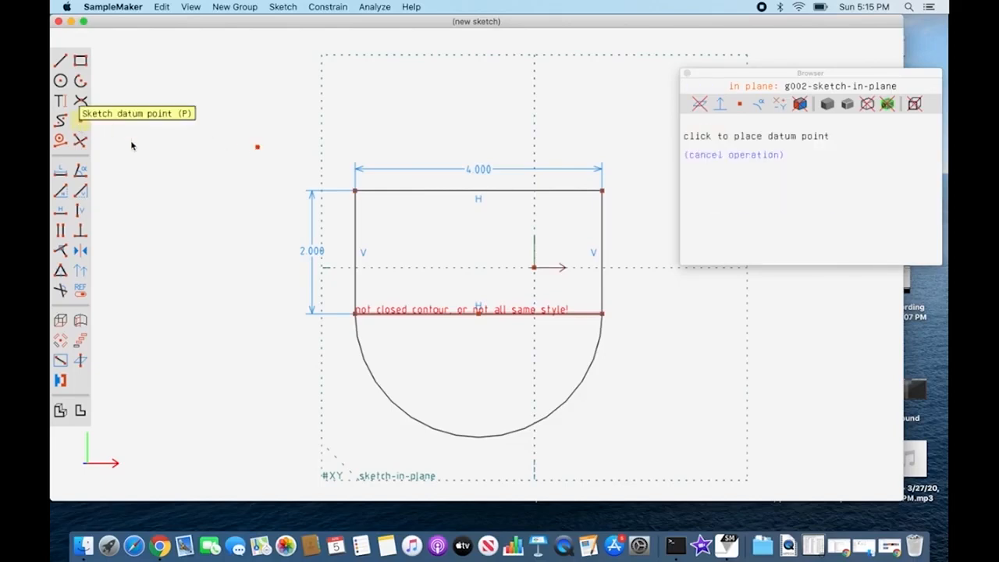
pyautogui.click(242, 239)
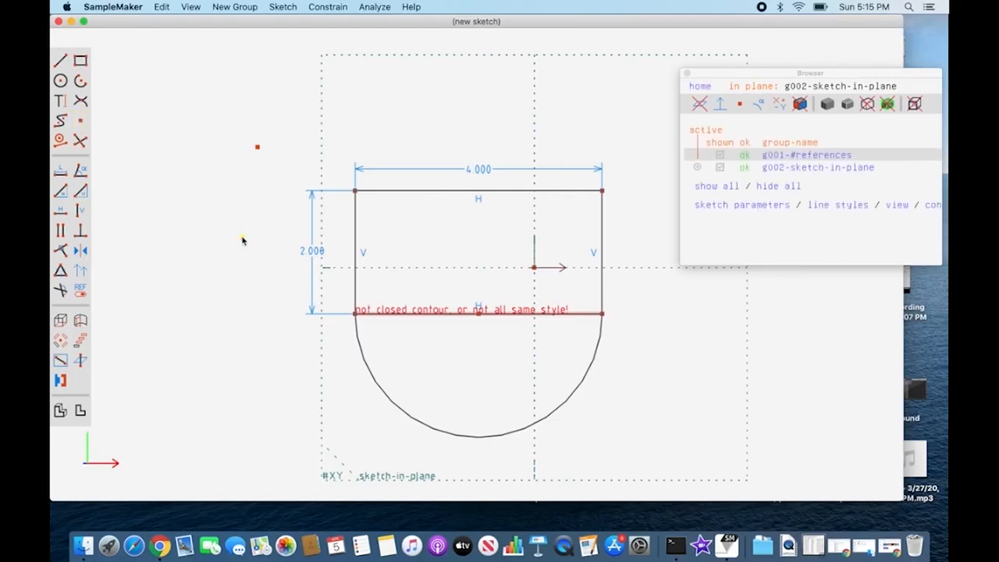
pyautogui.moveTo(243, 239); pyautogui.dragTo(241, 261)
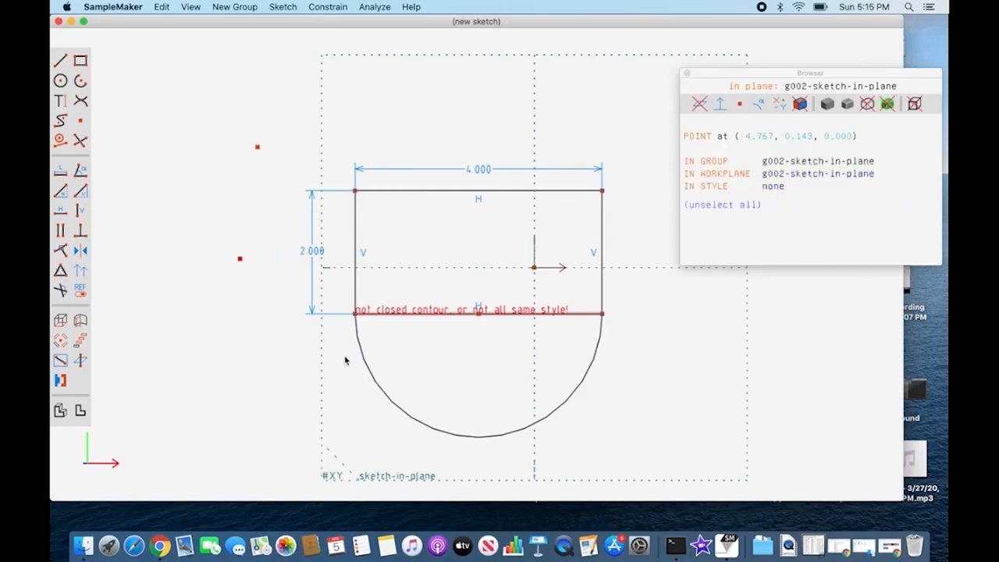
# Step: Constrain the lower datum point to lie on the arc and slide it down onto the arc's lower left
pyautogui.keyDown('shift'); pyautogui.click(372, 373); pyautogui.keyUp('shift')
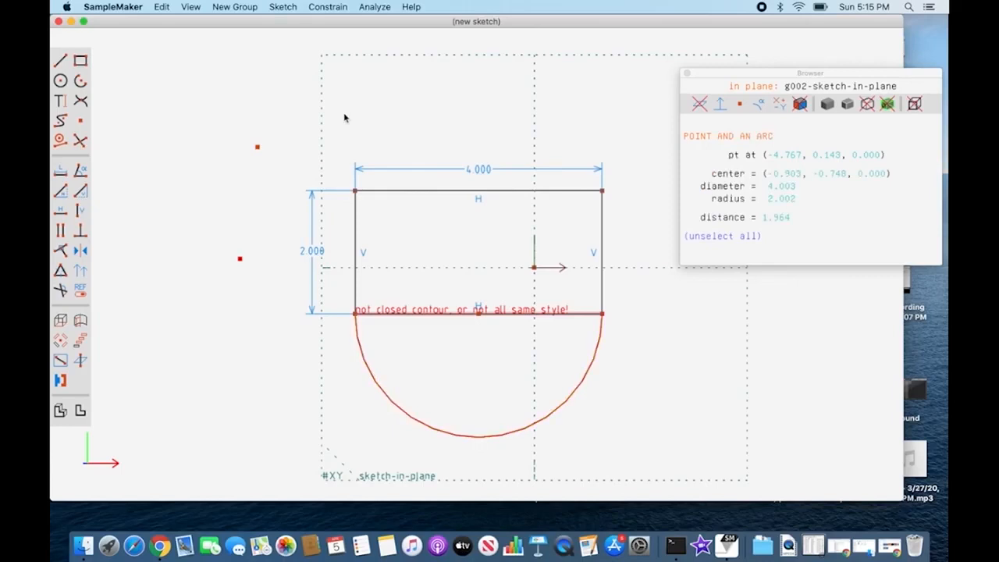
pyautogui.click(328, 8)
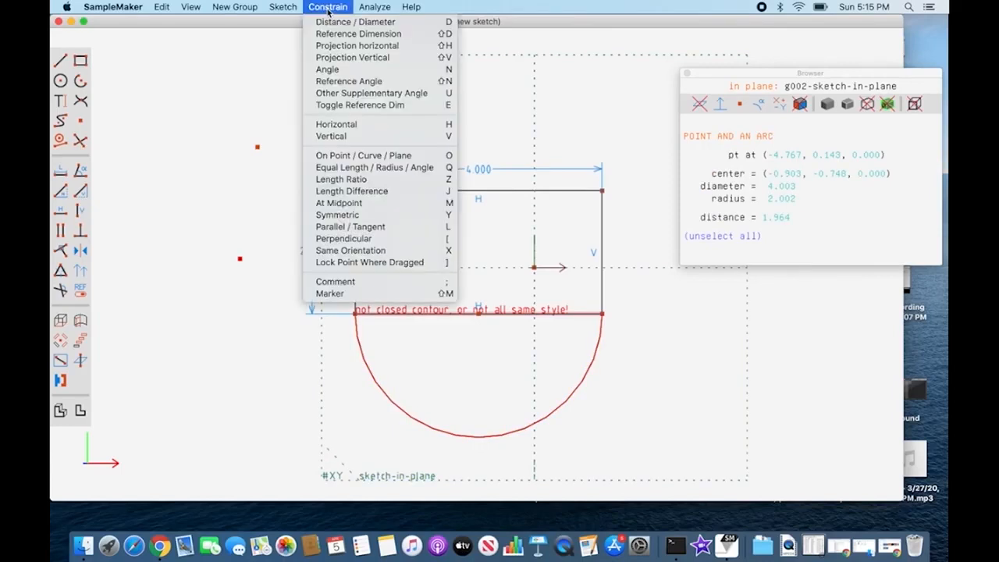
pyautogui.click(433, 157)
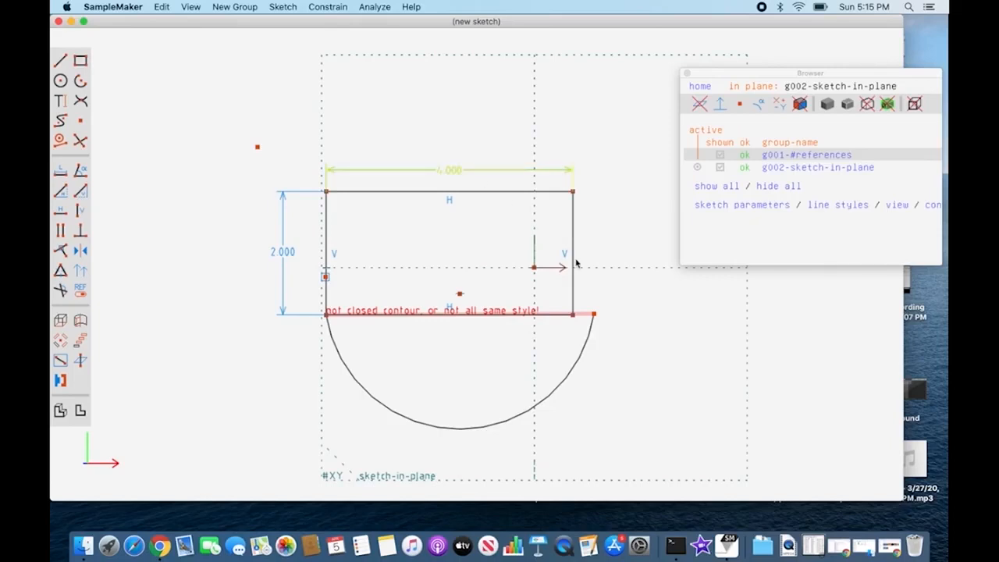
pyautogui.moveTo(325, 279)
pyautogui.mouseDown()
pyautogui.moveTo(330, 331)
pyautogui.moveTo(356, 361)
pyautogui.mouseUp()
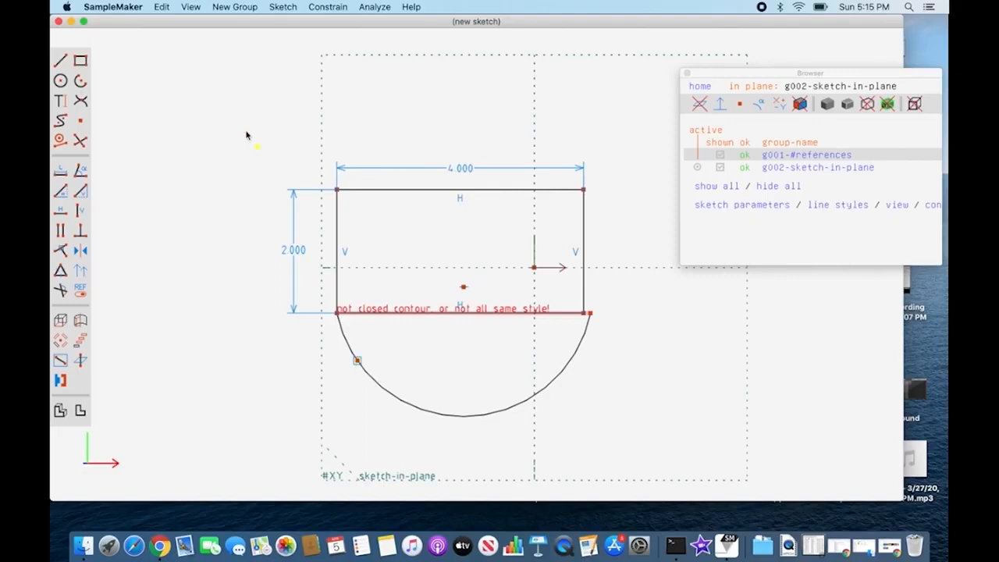
# Step: Constrain the upper datum point to the midpoint of the rectangle's left vertical line and move the datum point on the arc slightly
pyautogui.click(257, 148)
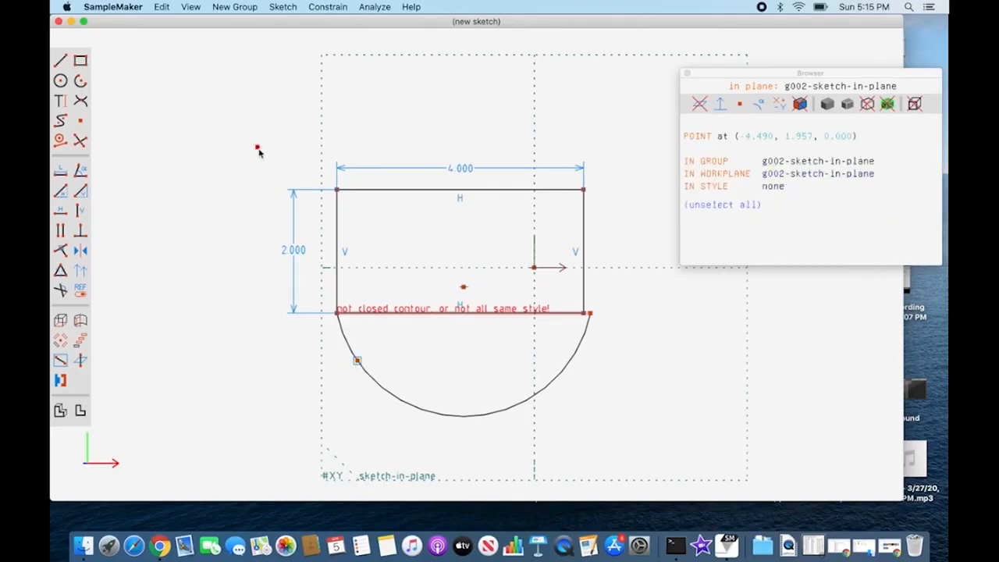
pyautogui.click(337, 216)
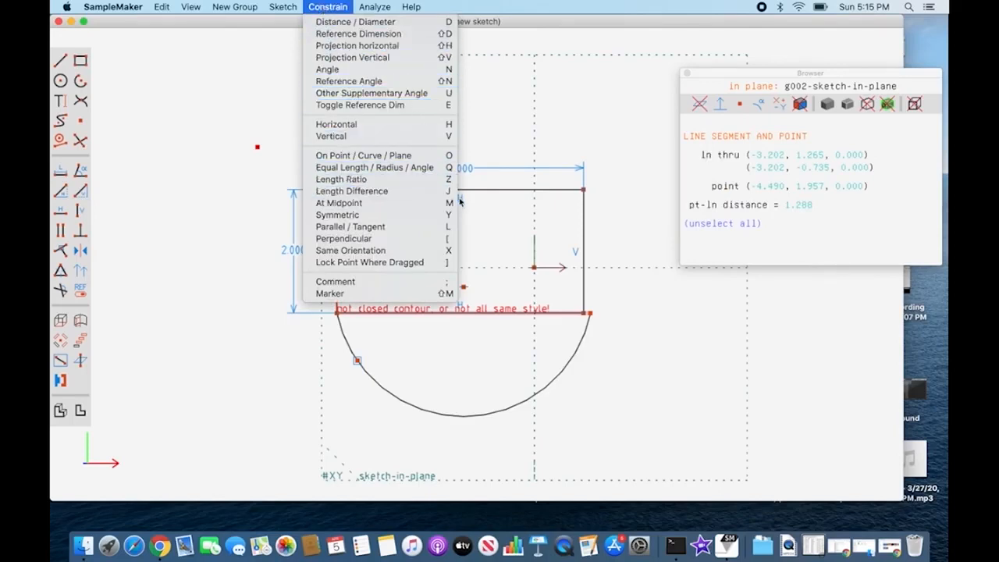
pyautogui.click(457, 204)
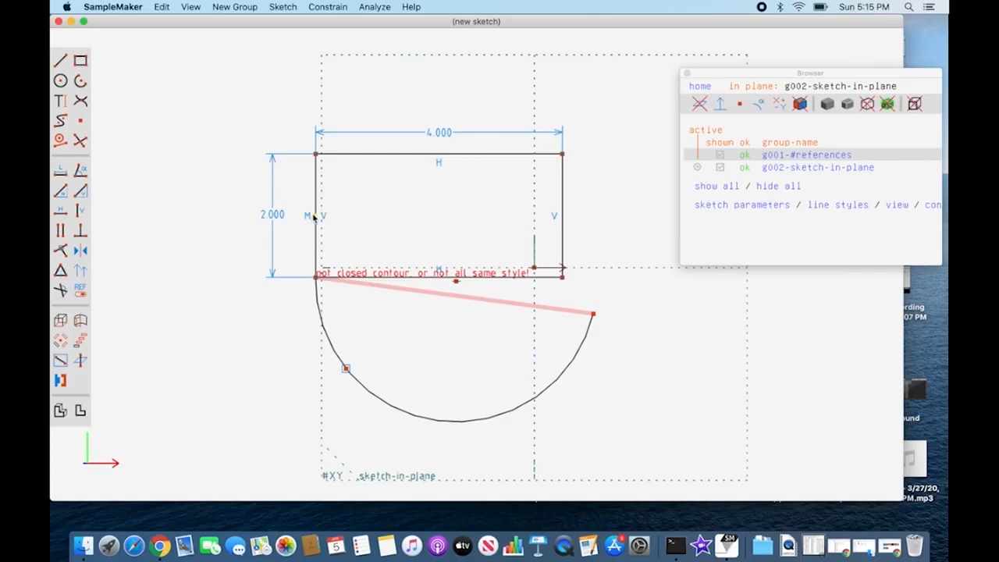
pyautogui.moveTo(346, 369)
pyautogui.mouseDown()
pyautogui.moveTo(359, 378)
pyautogui.moveTo(330, 346)
pyautogui.mouseUp()
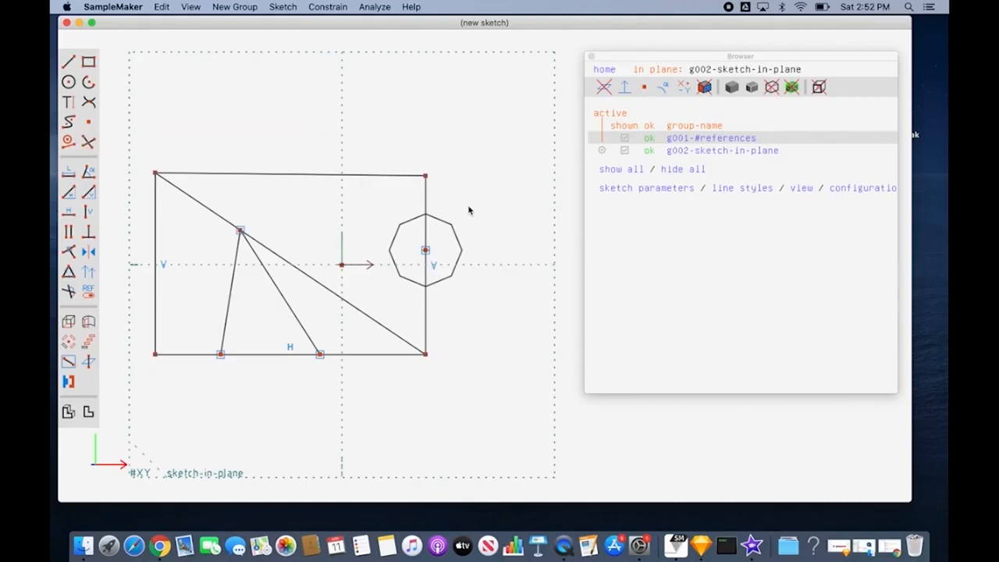
# Step: Split the circle and the rectangle's right vertical line at their upper intersection
pyautogui.click(442, 226)
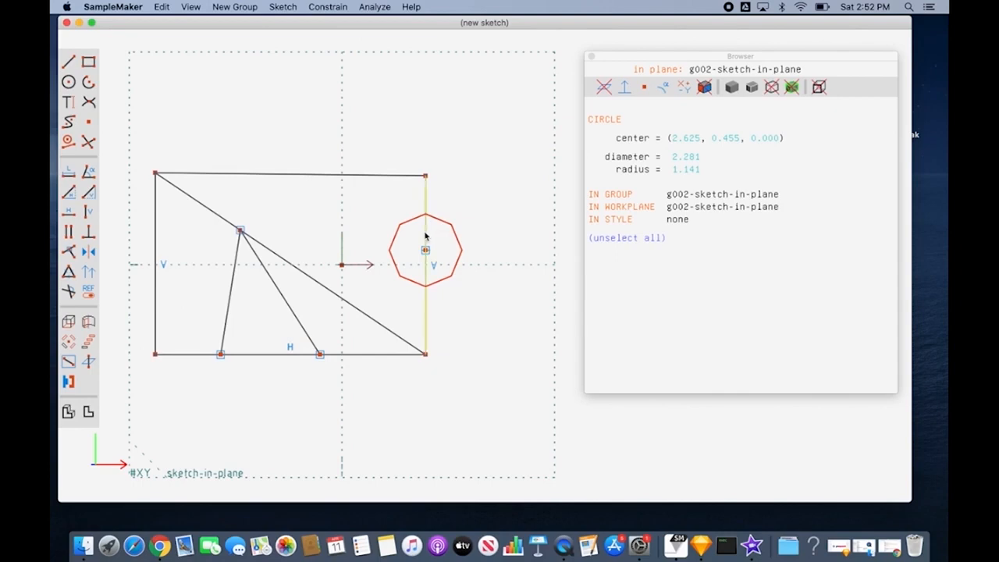
pyautogui.click(426, 238)
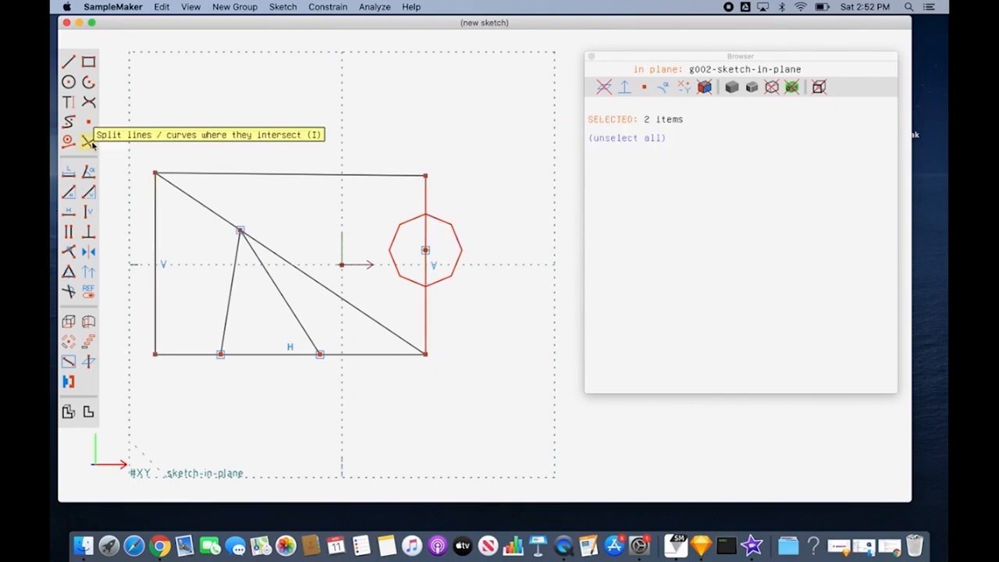
pyautogui.press('Delete')
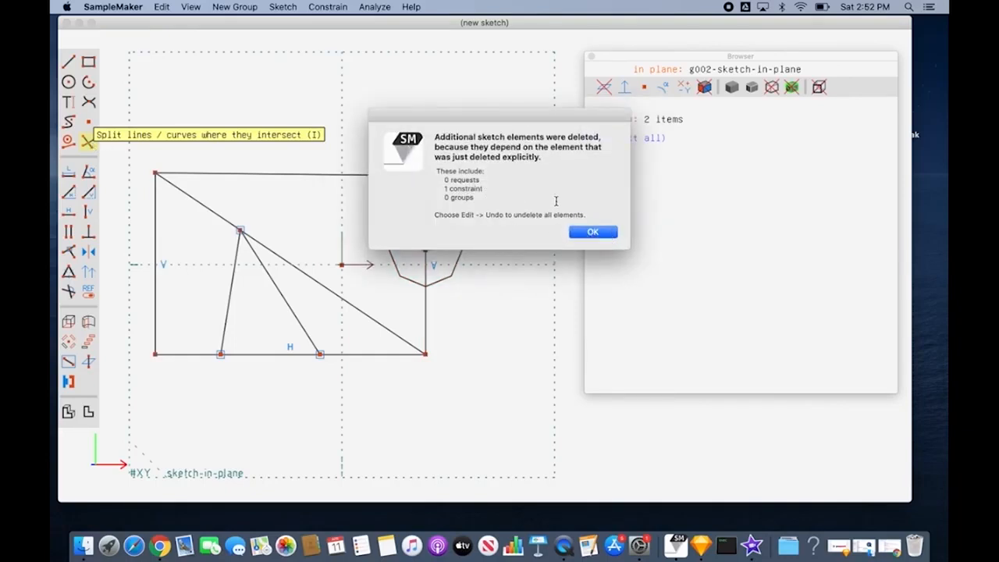
pyautogui.click(592, 232)
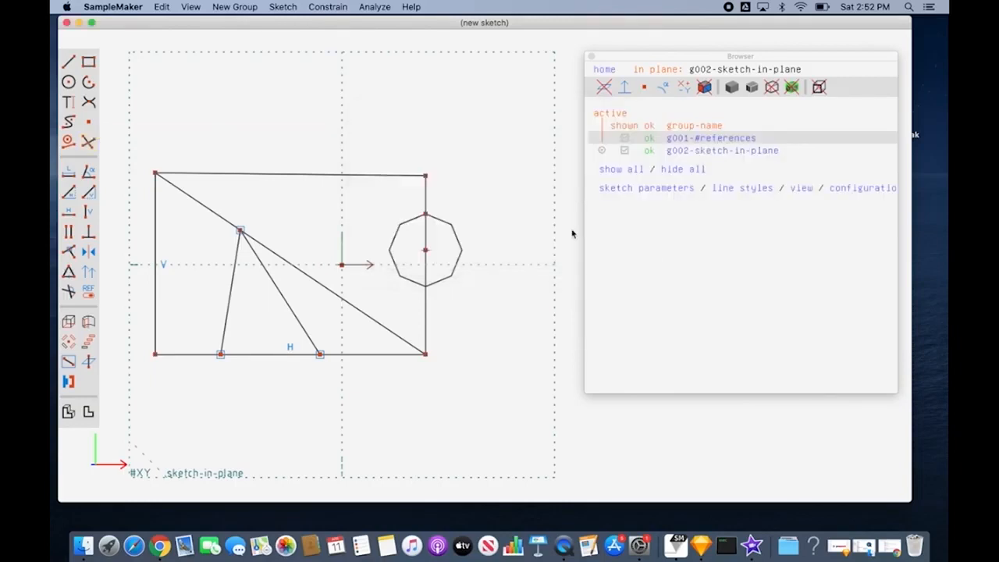
# Step: Split the circle and the lower piece of the rectangle's right side at their lower intersection, and check the resulting pieces
pyautogui.click(426, 197)
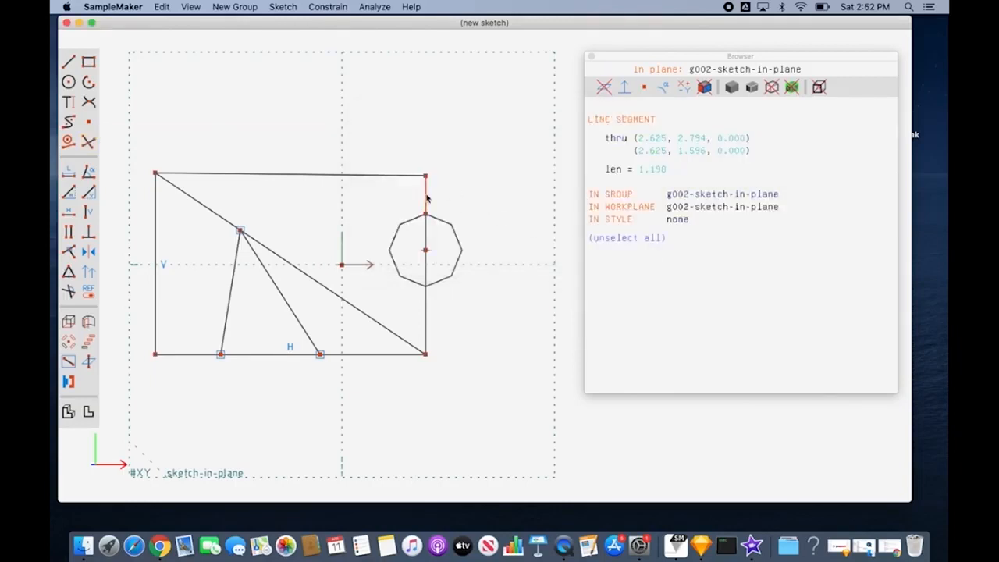
pyautogui.click(426, 239)
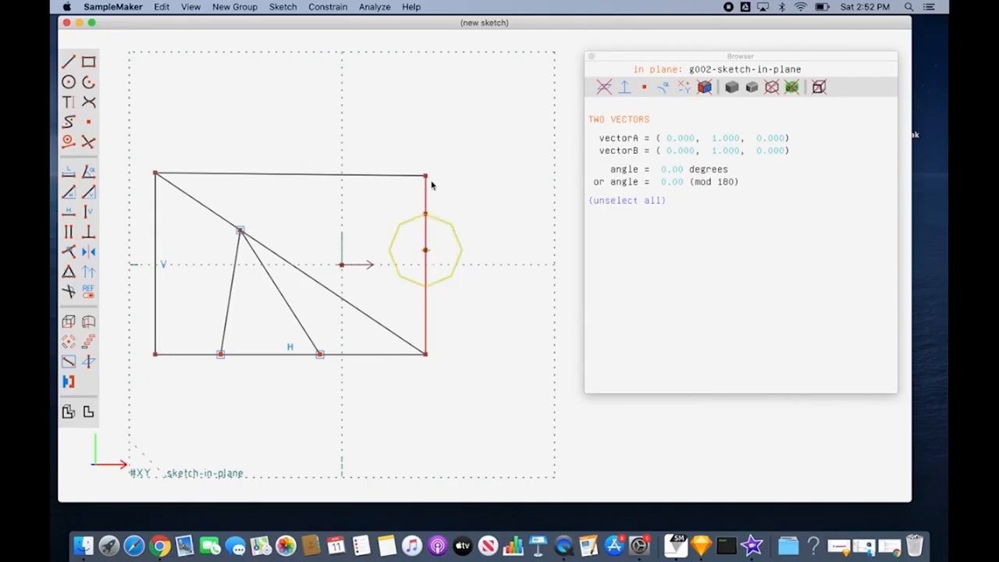
pyautogui.click(442, 287)
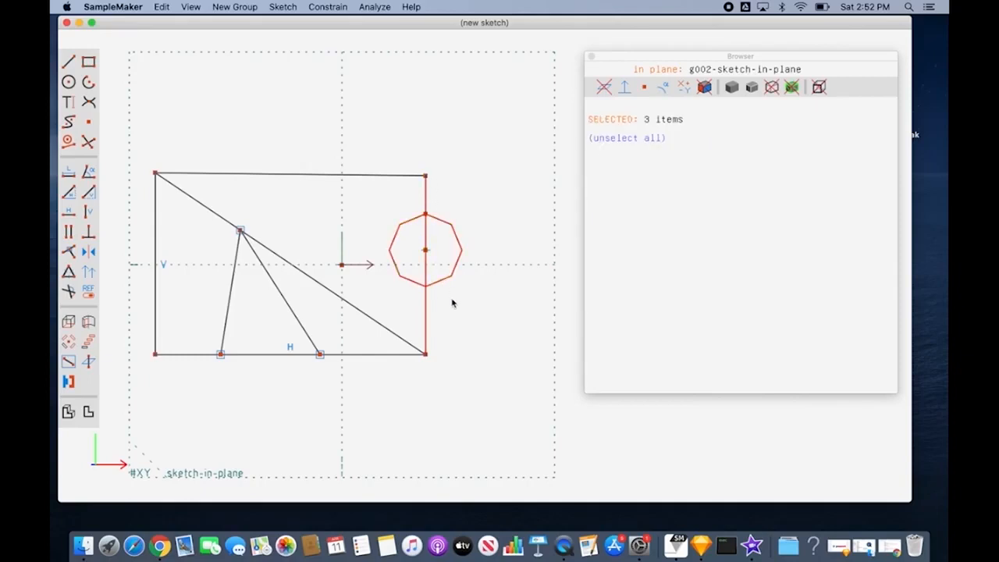
pyautogui.click(452, 303)
pyautogui.click(446, 282)
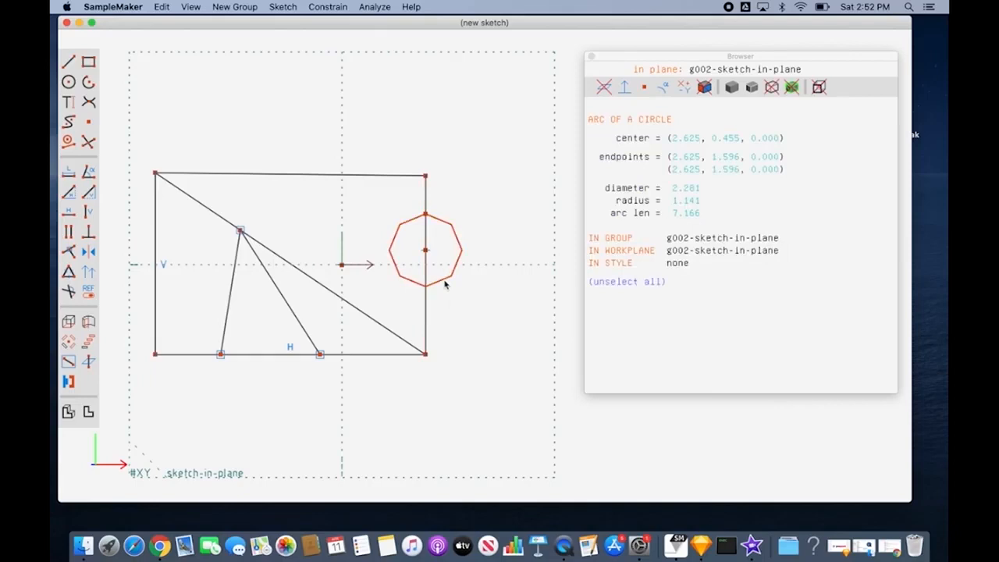
pyautogui.click(426, 273)
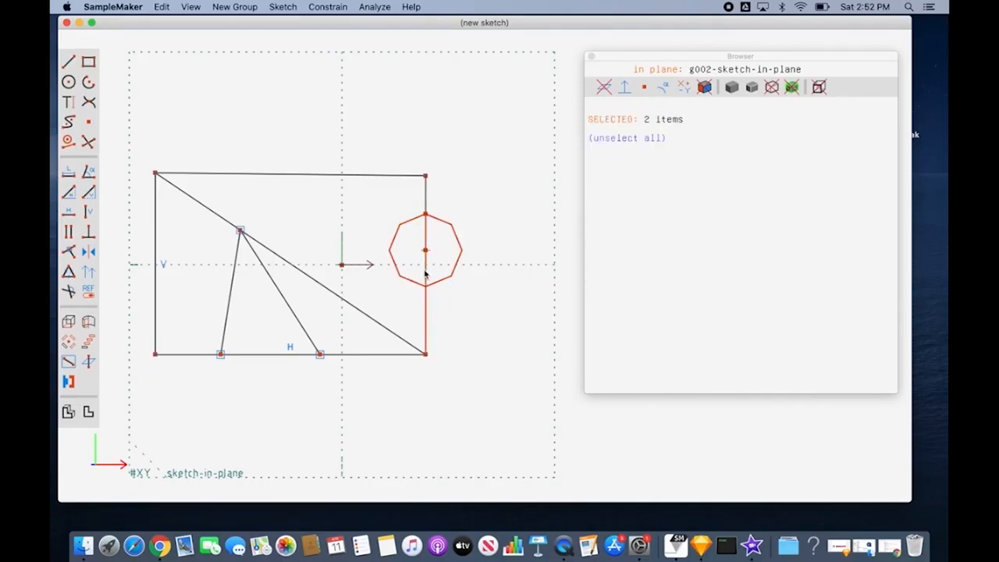
pyautogui.click(91, 145)
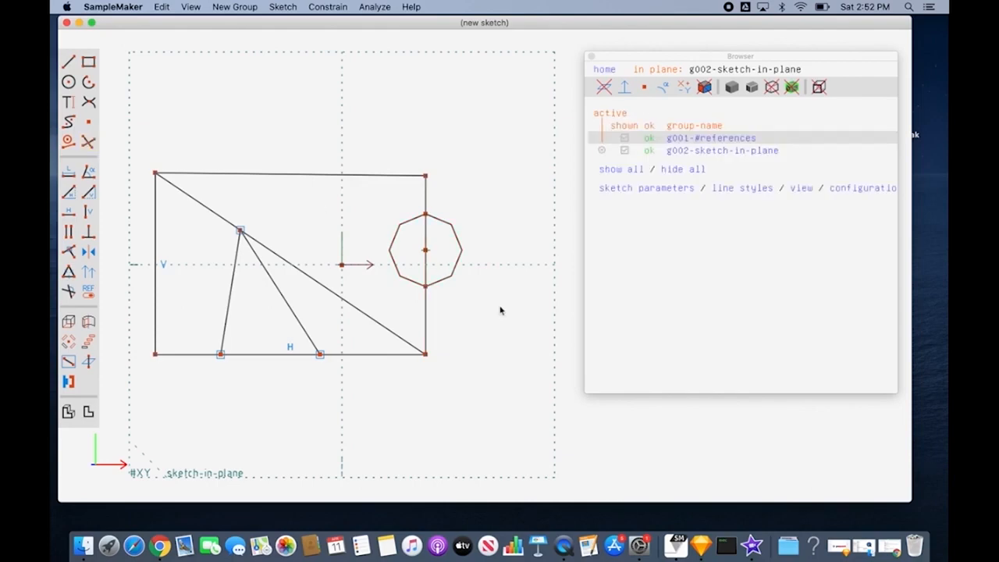
pyautogui.click(428, 269)
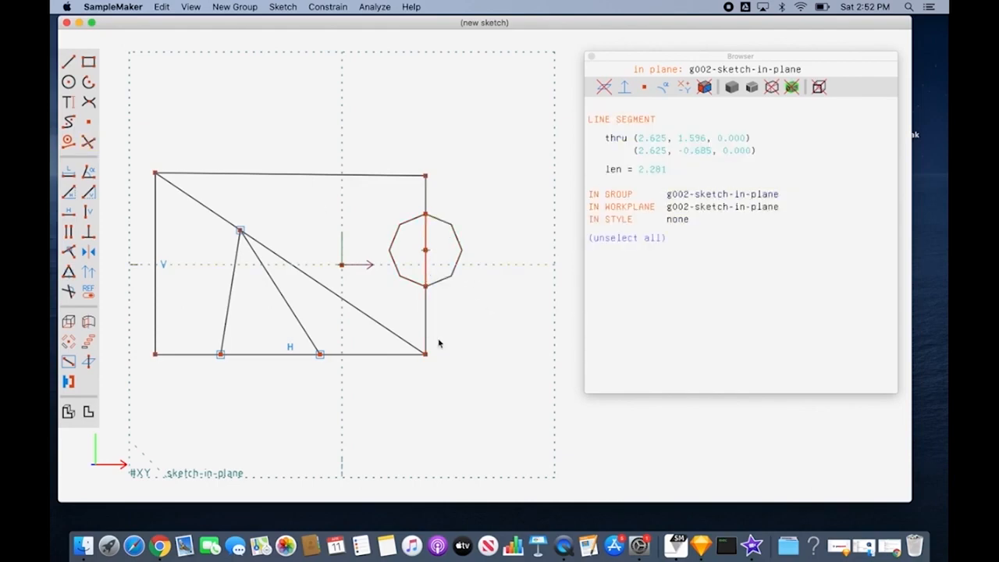
pyautogui.click(344, 368)
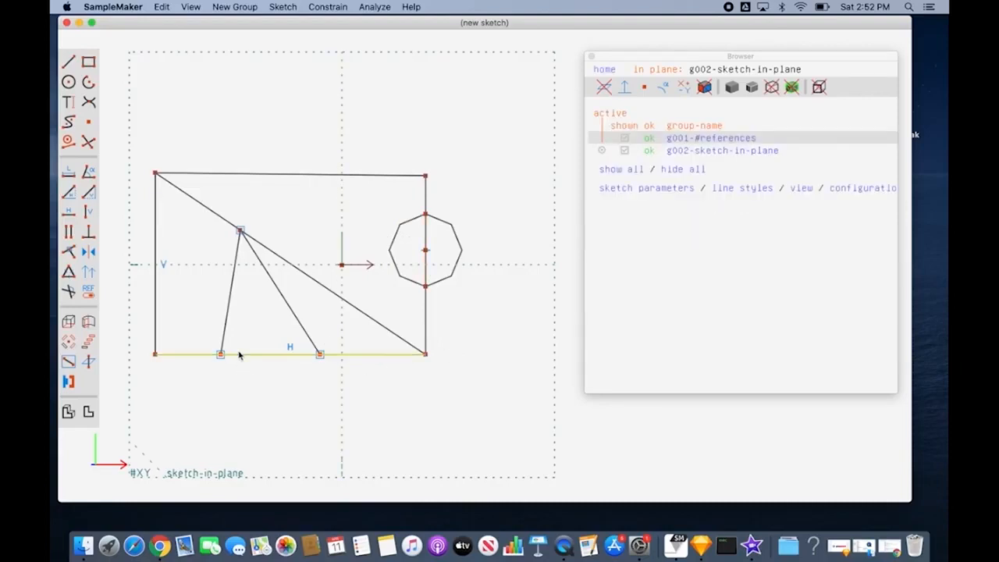
# Step: Split the bottom line and the right inner slanted line where they meet
pyautogui.click(311, 341)
pyautogui.click(360, 356)
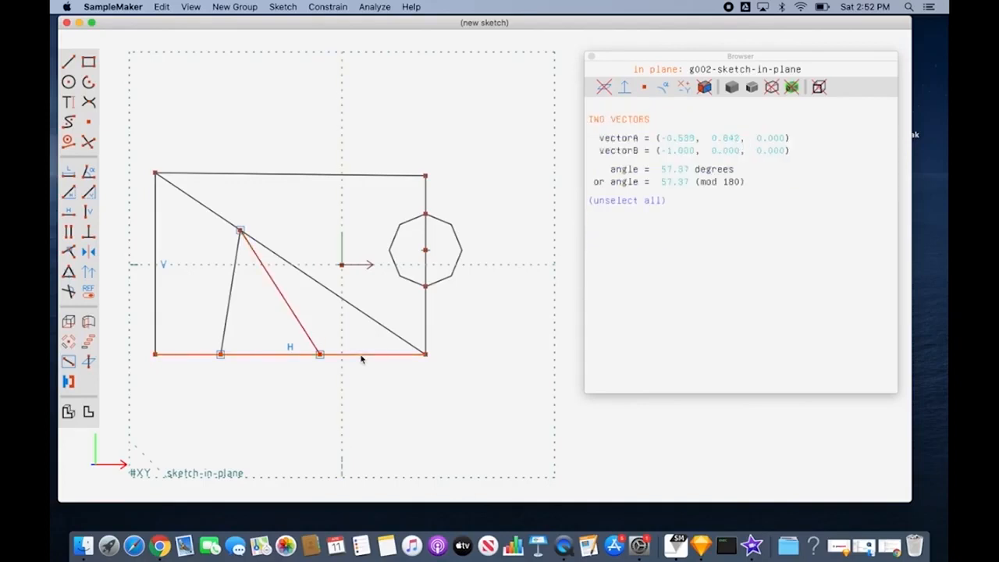
pyautogui.click(88, 141)
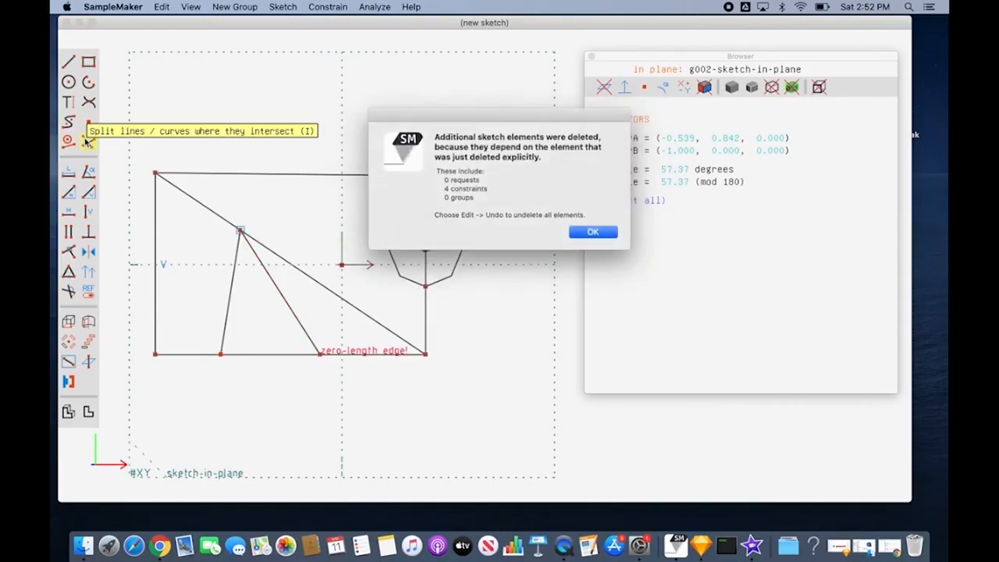
pyautogui.click(593, 232)
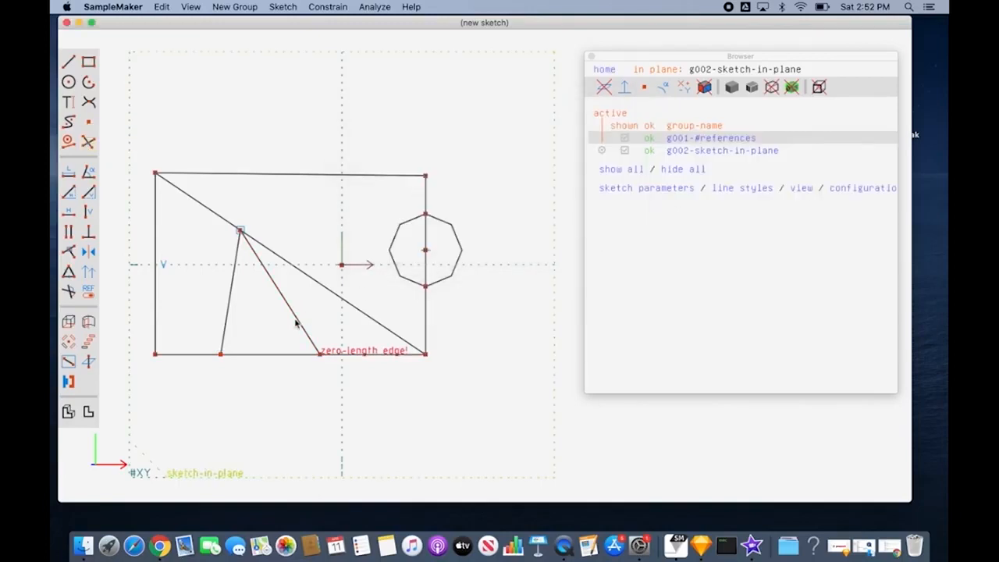
# Step: Split the left piece of the bottom line where the left inner slanted line meets it, and check both resulting pieces
pyautogui.click(279, 356)
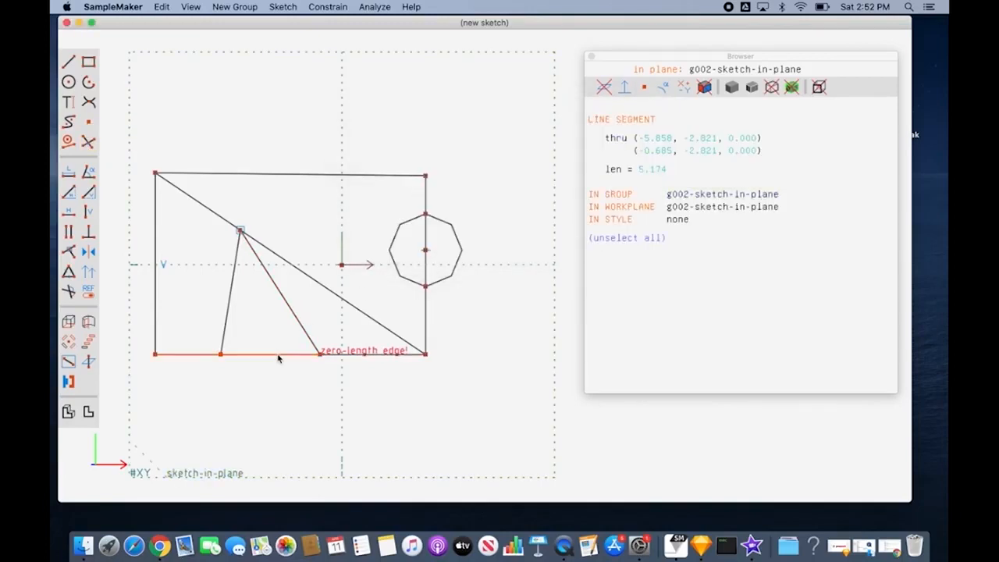
pyautogui.click(228, 325)
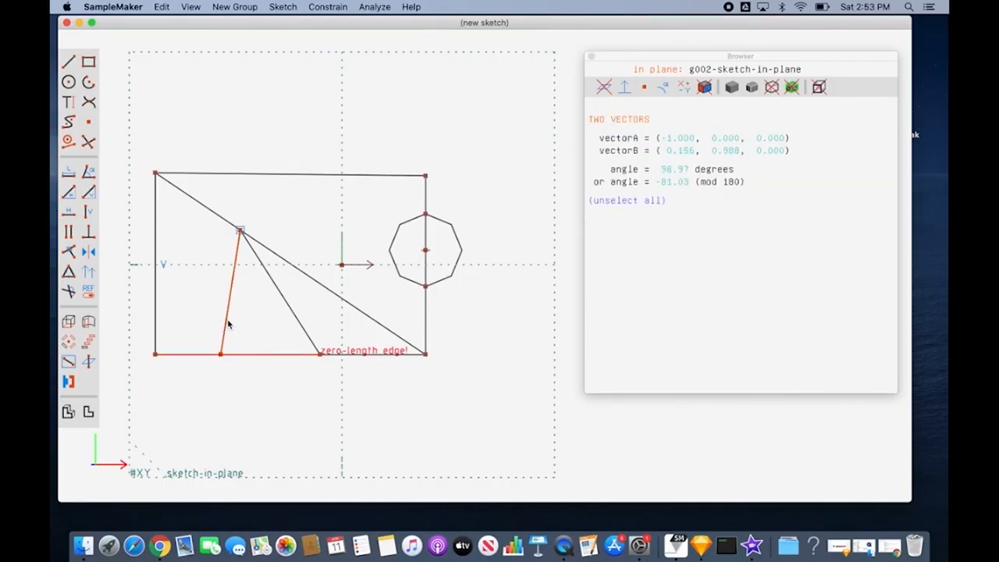
pyautogui.press('Escape')
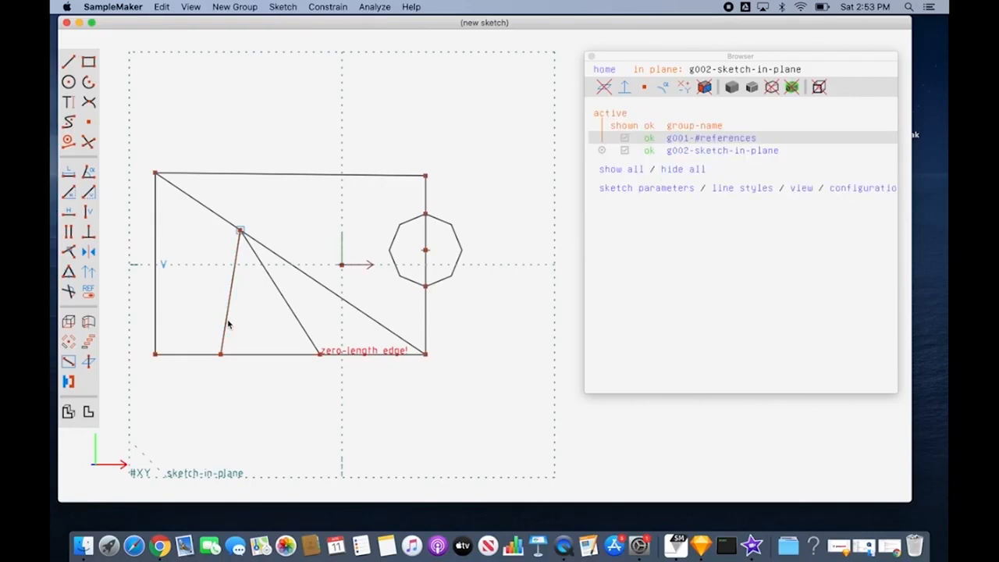
pyautogui.click(243, 354)
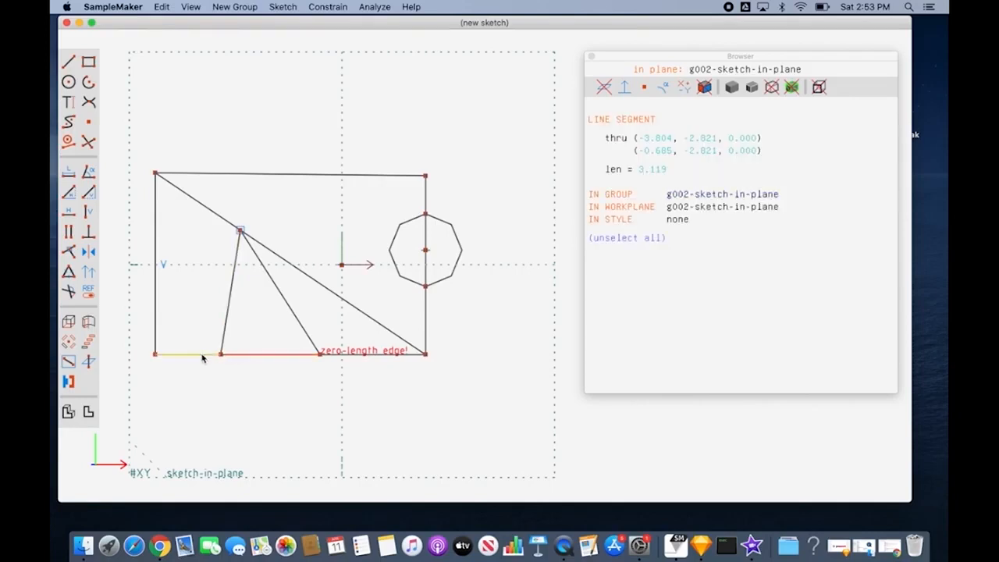
pyautogui.click(209, 355)
pyautogui.press('Escape')
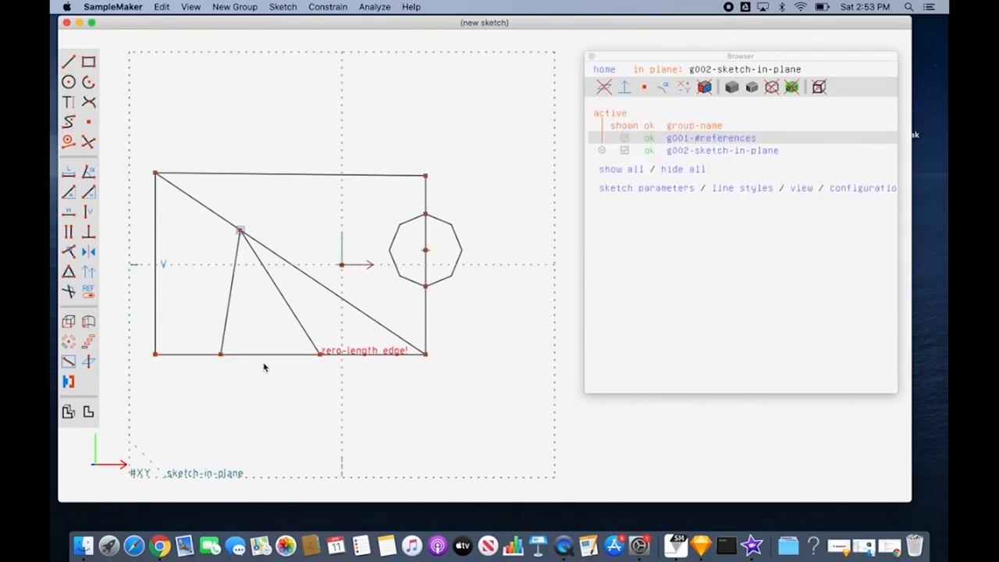
pyautogui.click(426, 265)
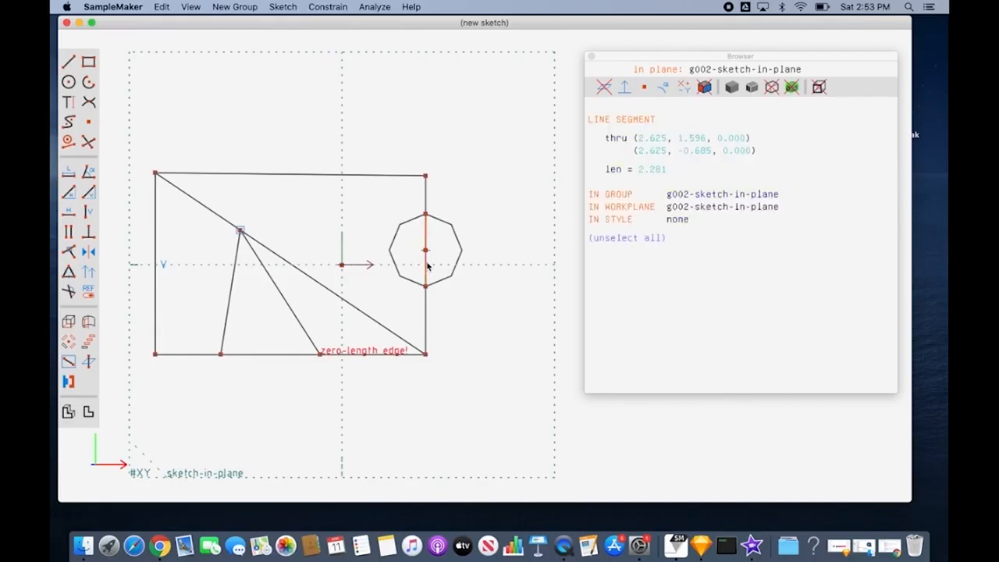
pyautogui.rightClick(427, 266)
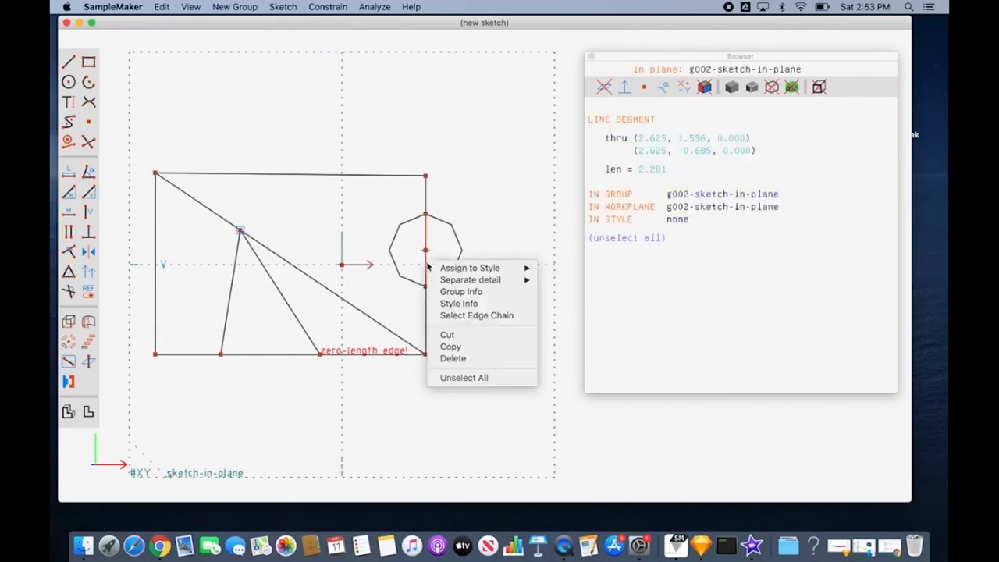
pyautogui.moveTo(450, 270)
pyautogui.click(464, 377)
pyautogui.press('super+z')
# Step: Turn the vertical segment between the two arc intersections on the rectangle's right side into a construction line
pyautogui.click(426, 234)
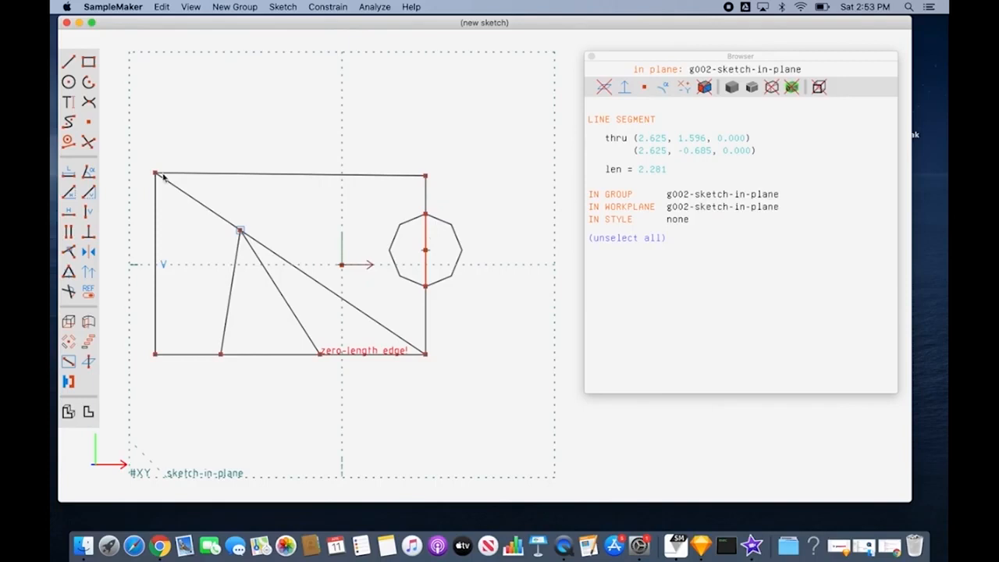
pyautogui.click(69, 142)
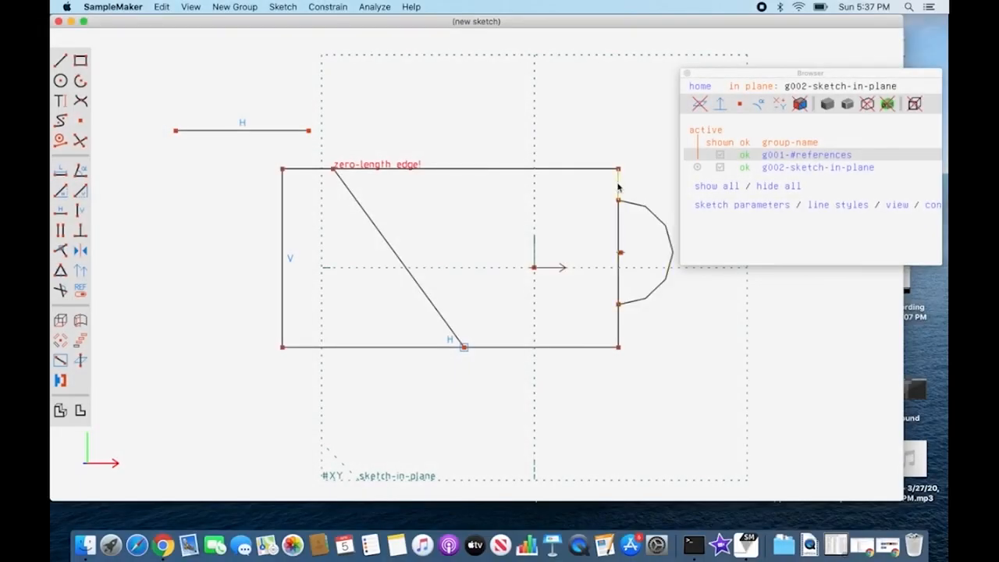
pyautogui.click(618, 236)
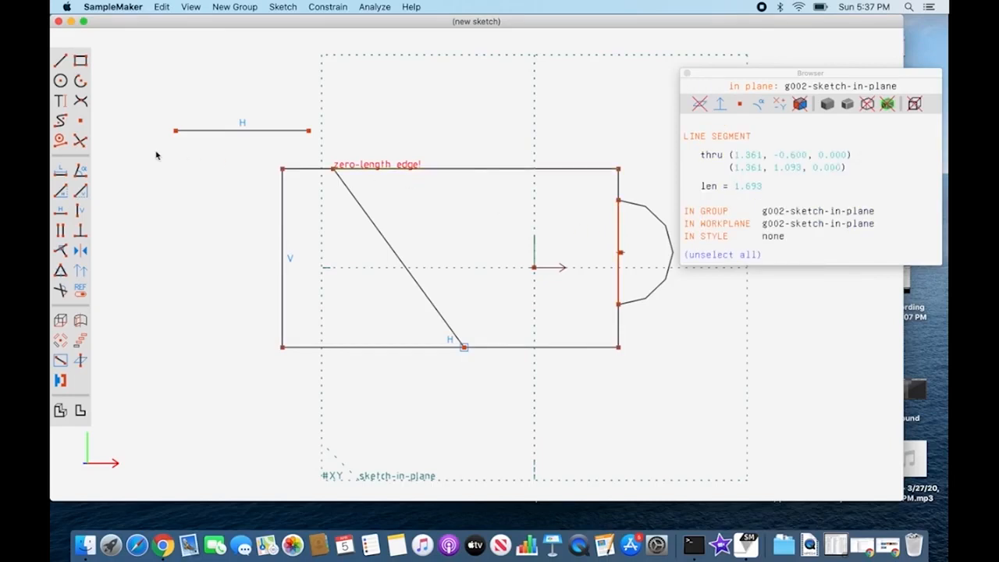
pyautogui.click(61, 140)
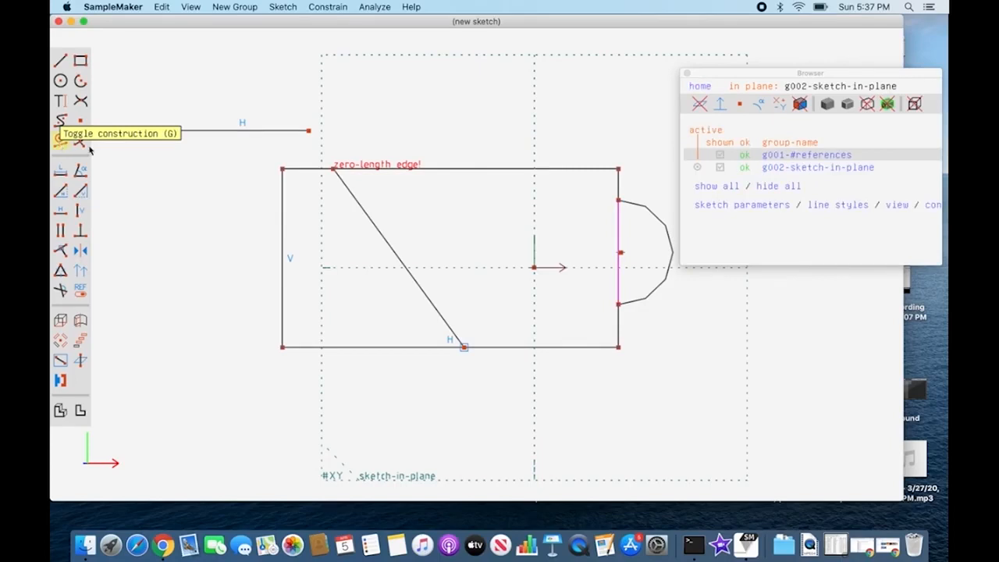
# Step: Turn the slanted line inside the rectangle into a construction line
pyautogui.click(373, 224)
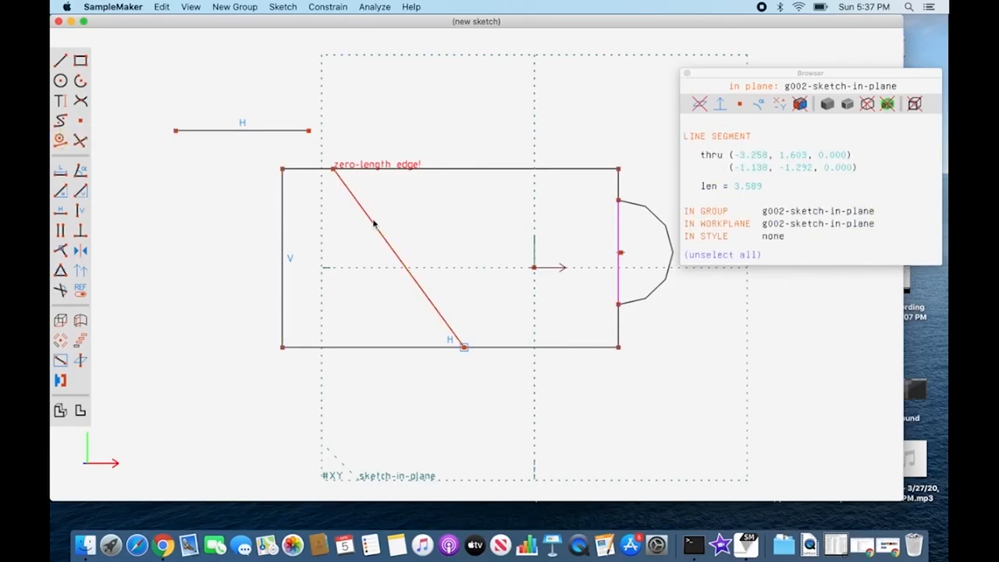
pyautogui.click(283, 7)
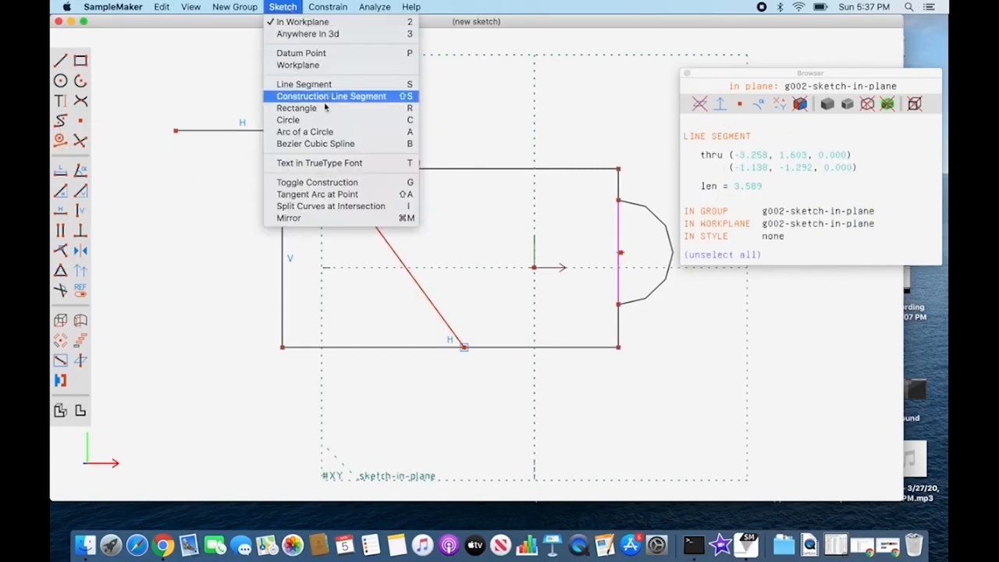
pyautogui.click(349, 183)
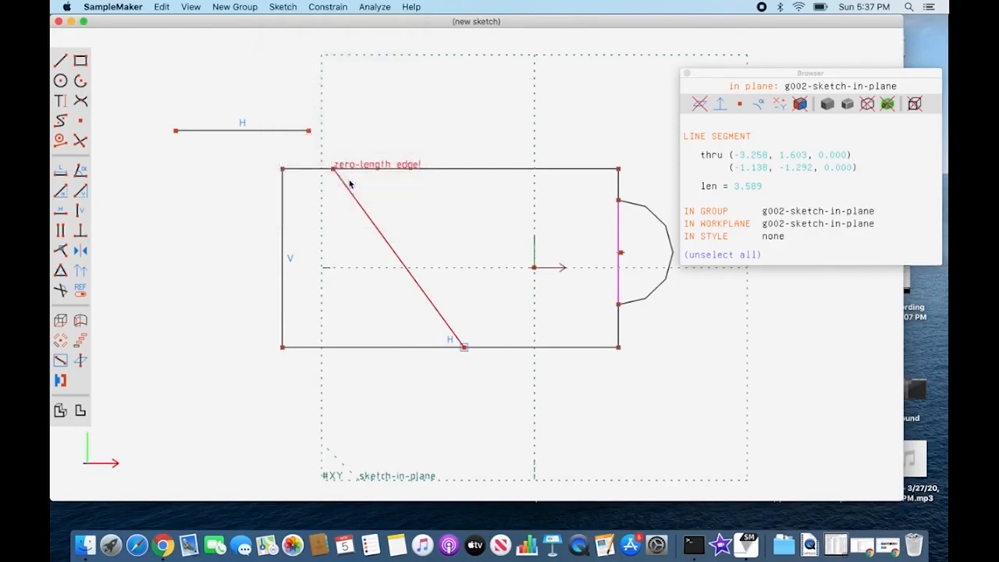
# Step: Start drawing a new construction line segment inside the rectangle
pyautogui.click(284, 7)
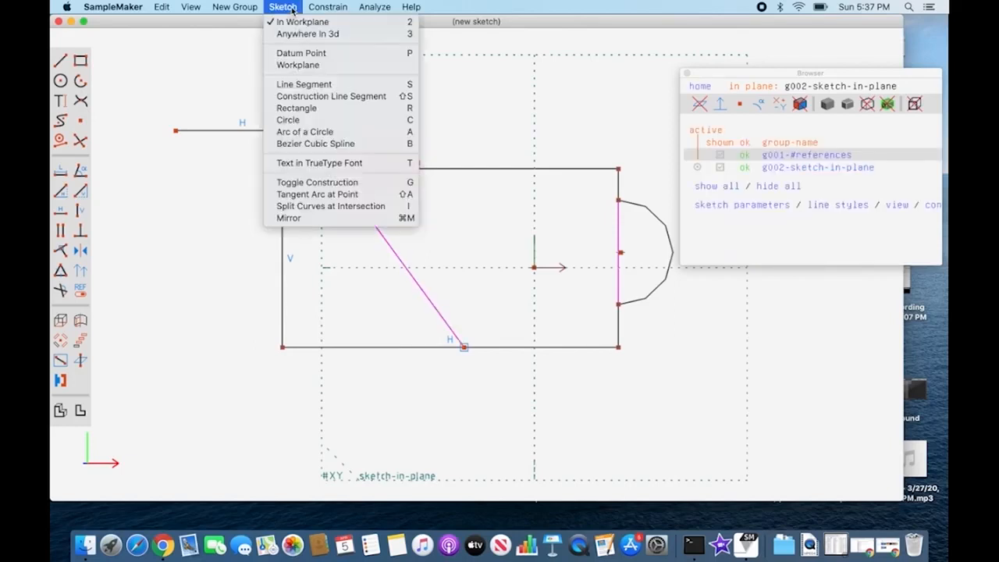
pyautogui.click(391, 96)
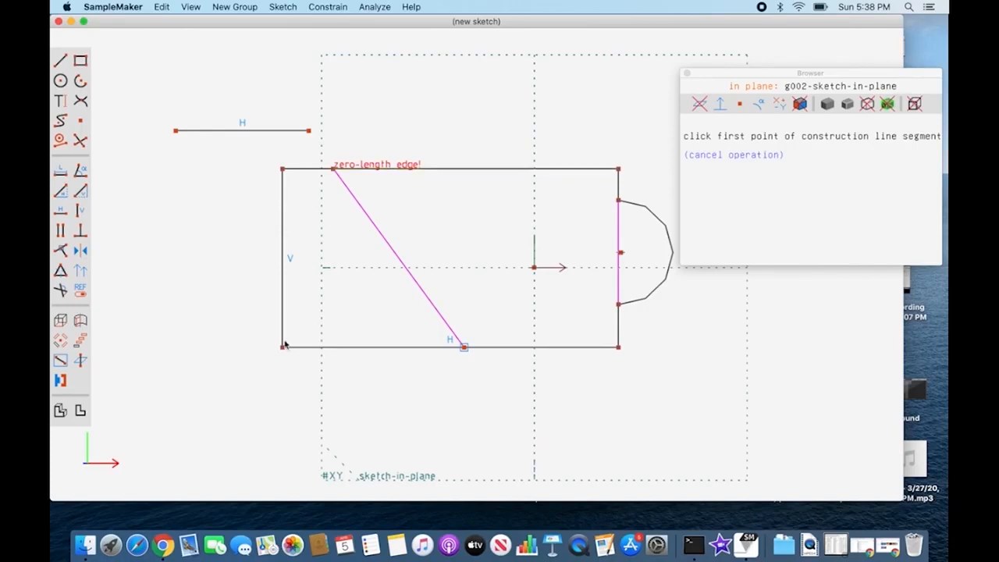
pyautogui.click(398, 281)
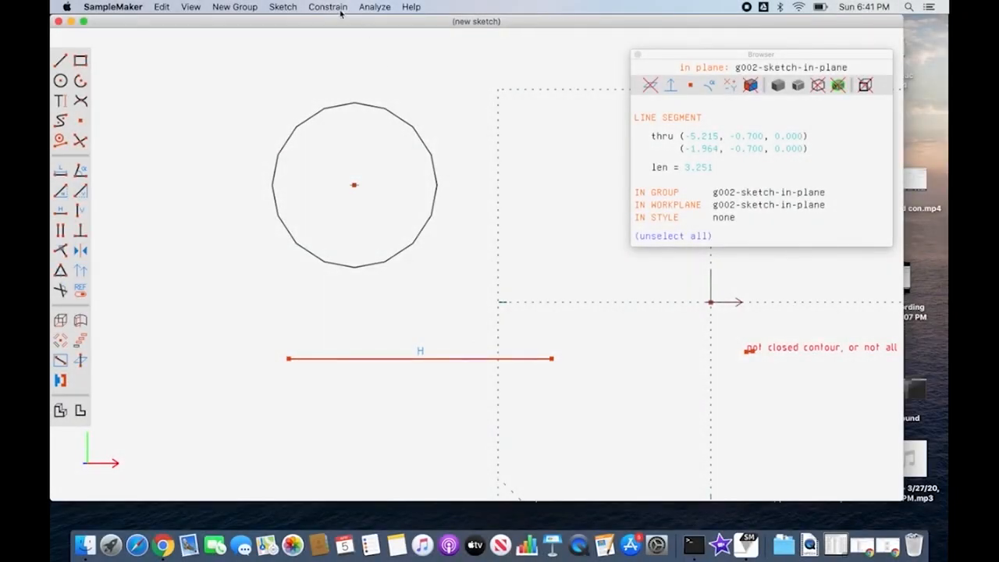
# Step: Add a length dimension to the horizontal line below the circle and place its label above the line
pyautogui.click(341, 8)
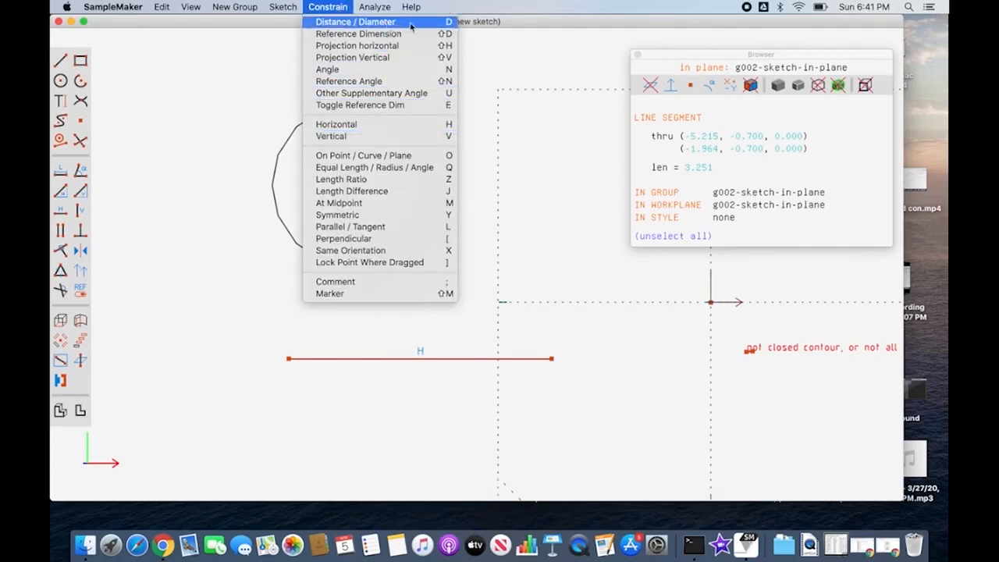
pyautogui.click(62, 174)
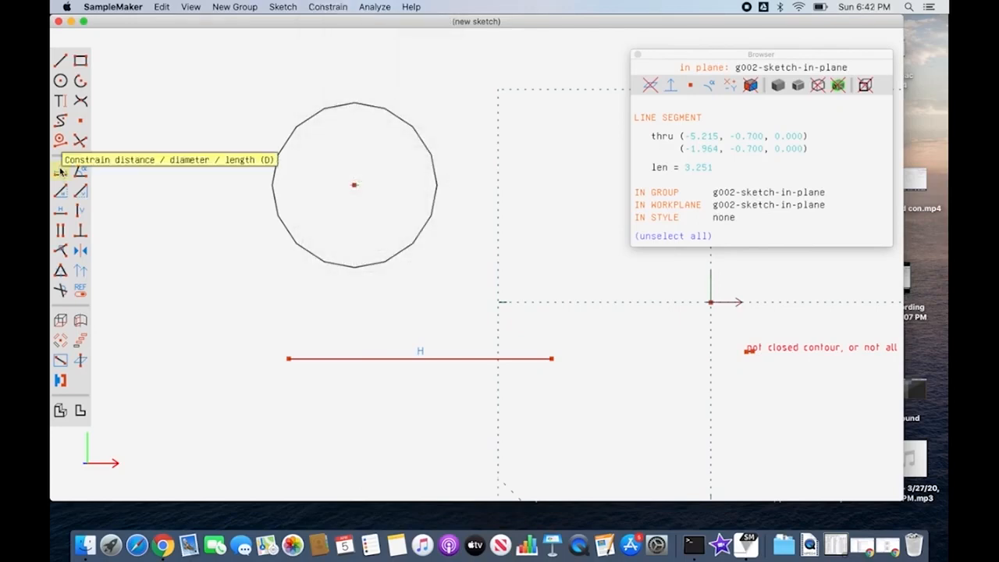
pyautogui.click(61, 172)
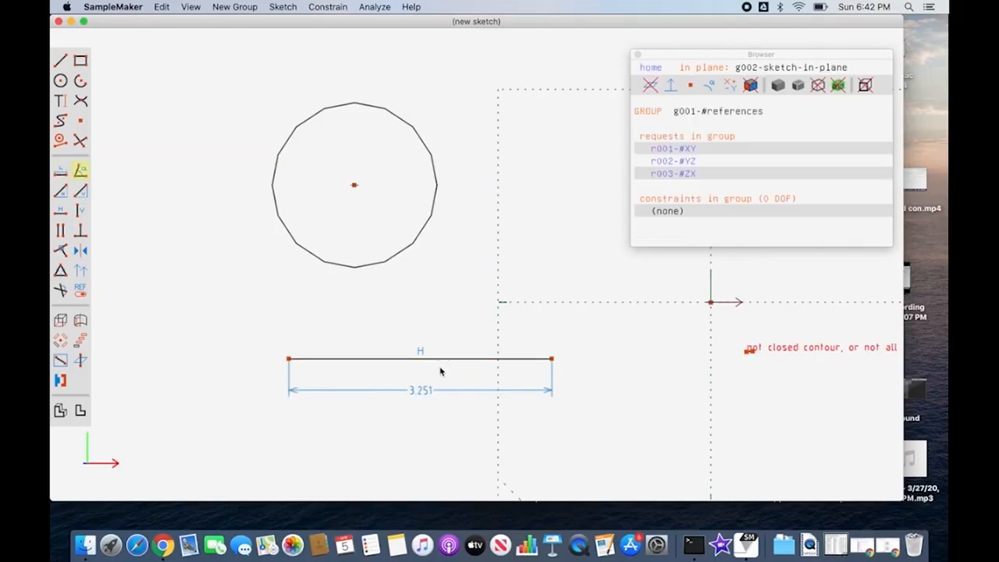
pyautogui.click(428, 390)
pyautogui.moveTo(425, 392); pyautogui.dragTo(397, 334)
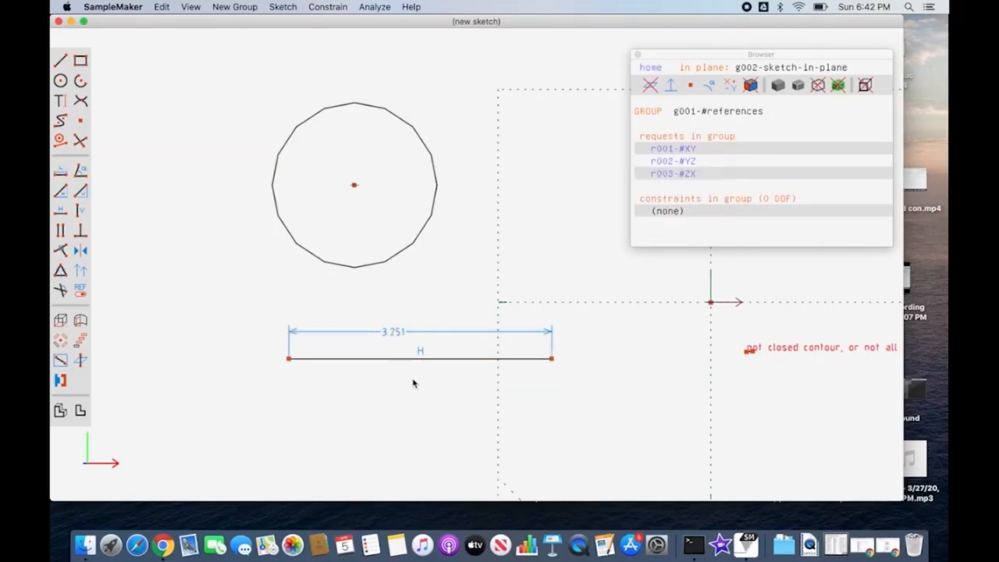
# Step: Set the horizontal line's length dimension to 5 and check the line's properties
pyautogui.doubleClick(394, 331)
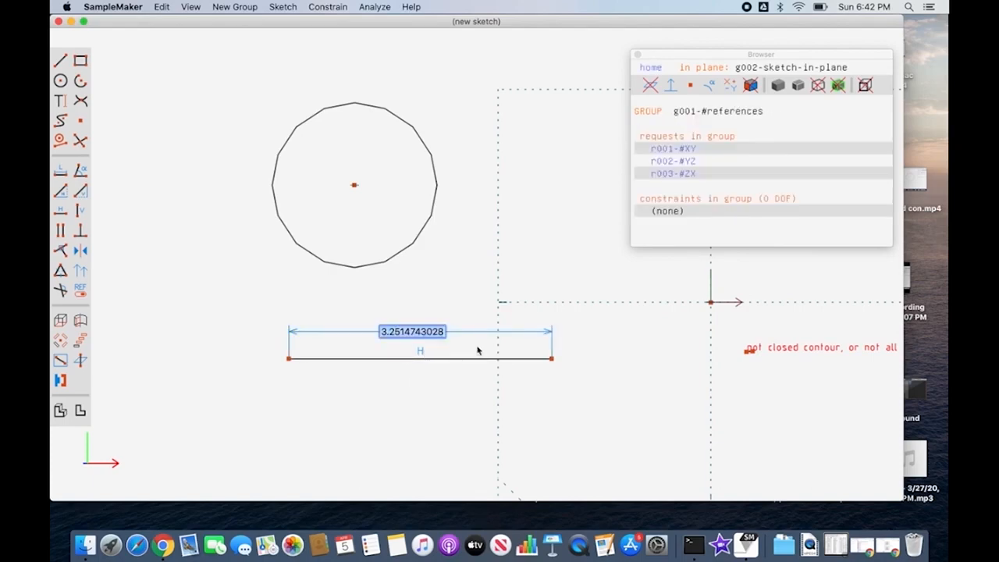
pyautogui.write('5')
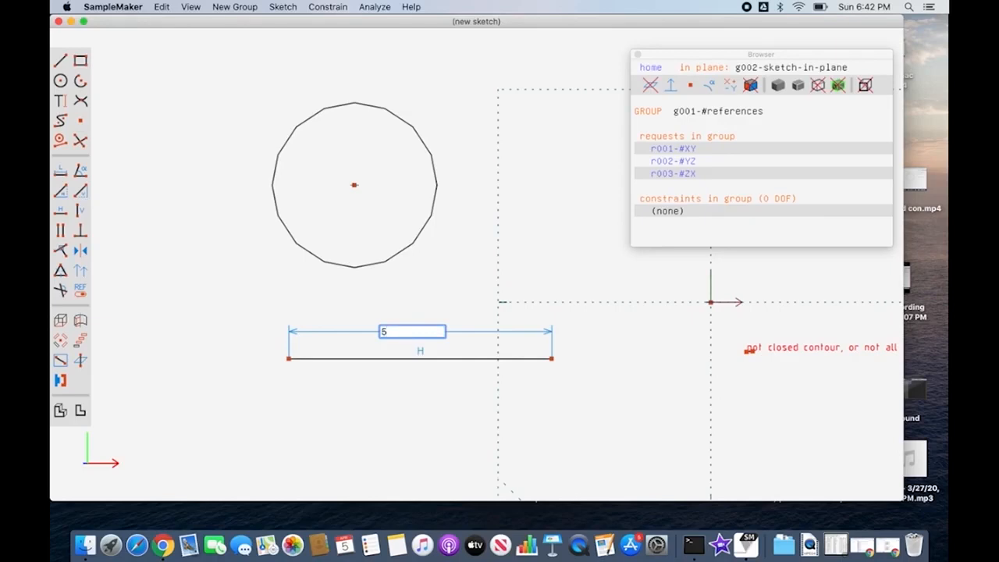
pyautogui.press('Return')
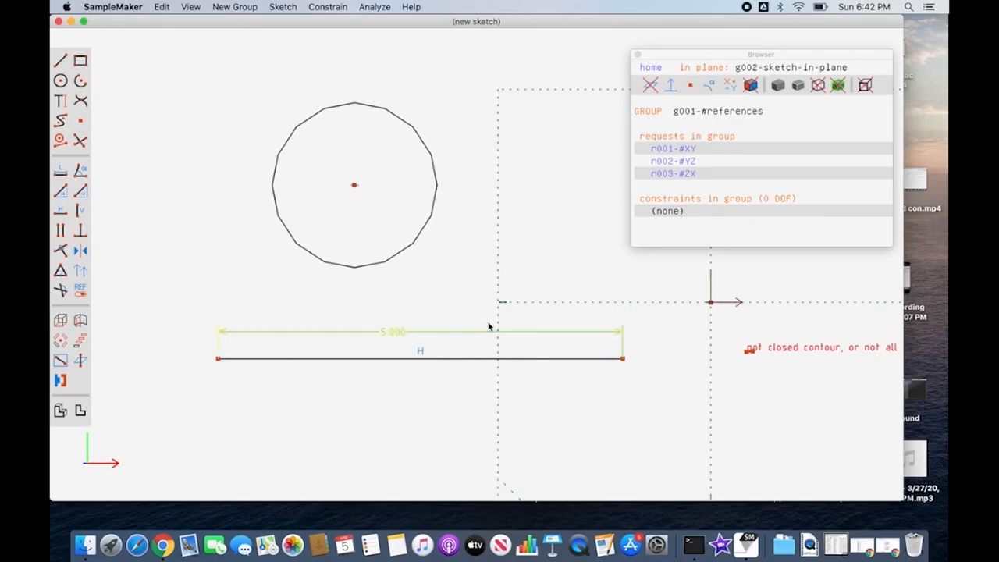
pyautogui.click(491, 360)
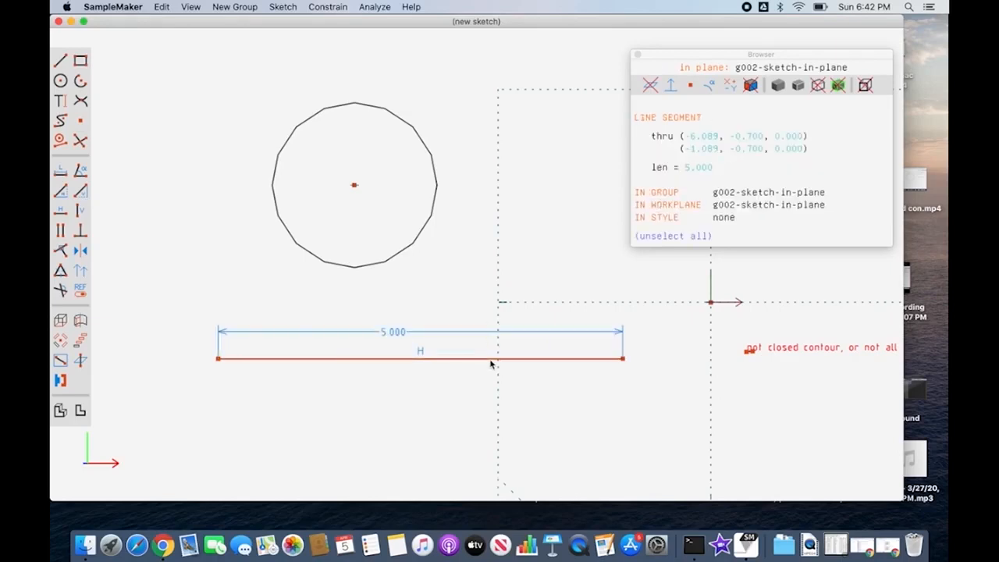
# Step: Drive the horizontal line's dimension with a new parameter named Length, valued 7, and check the line's properties
pyautogui.click(482, 334)
pyautogui.doubleClick(472, 334)
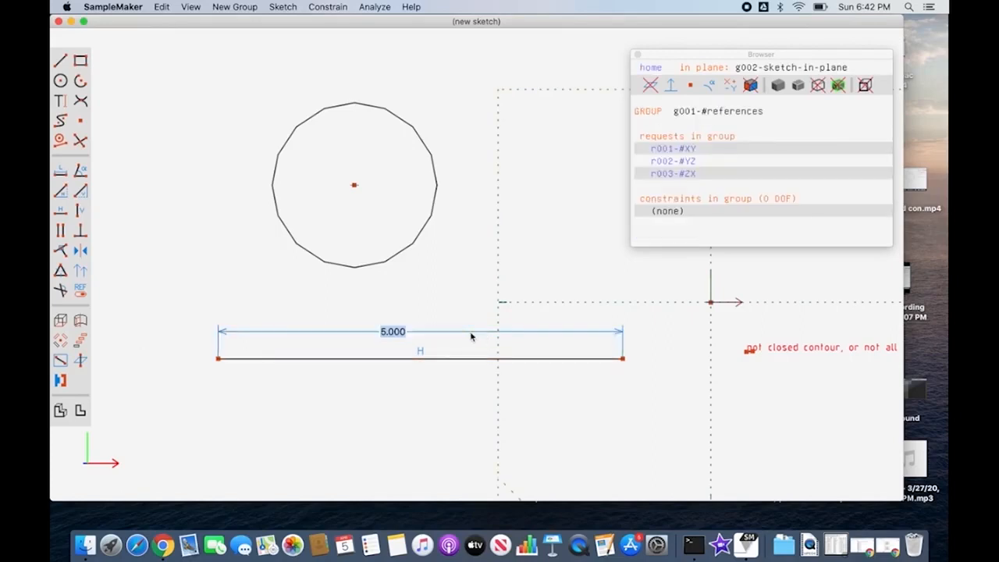
pyautogui.write('L')
pyautogui.write('ength')
pyautogui.press('Return')
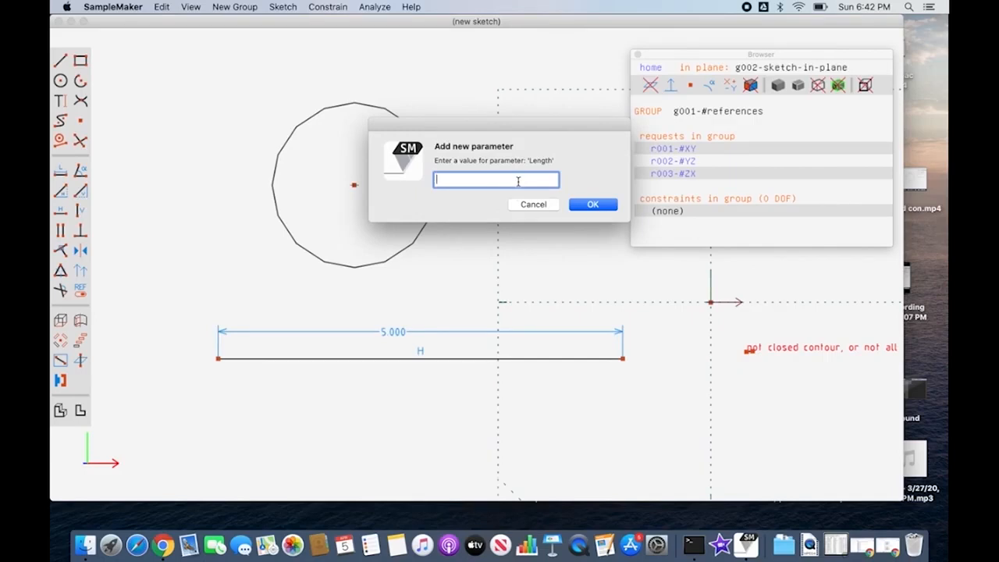
pyautogui.write('7')
pyautogui.click(598, 205)
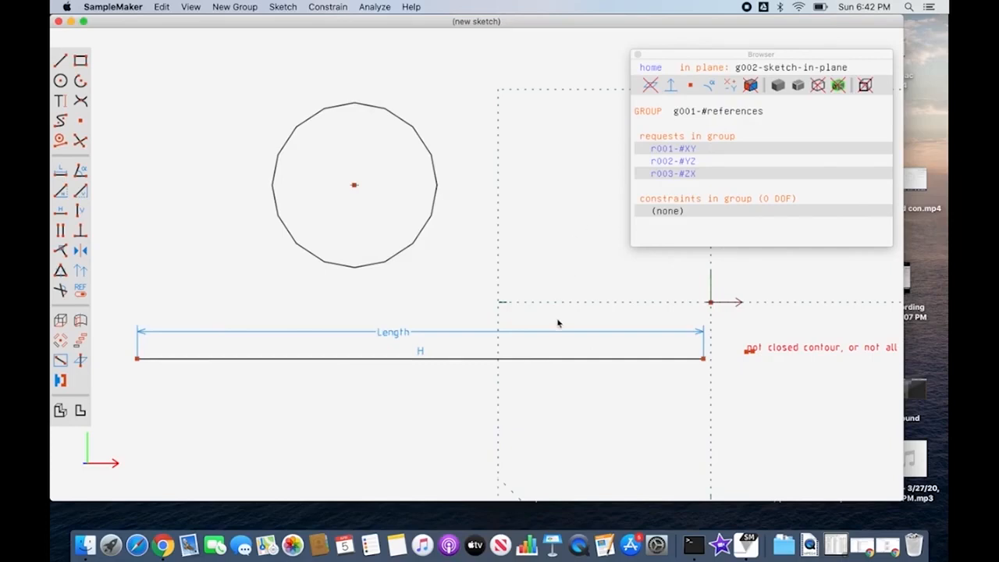
pyautogui.click(554, 360)
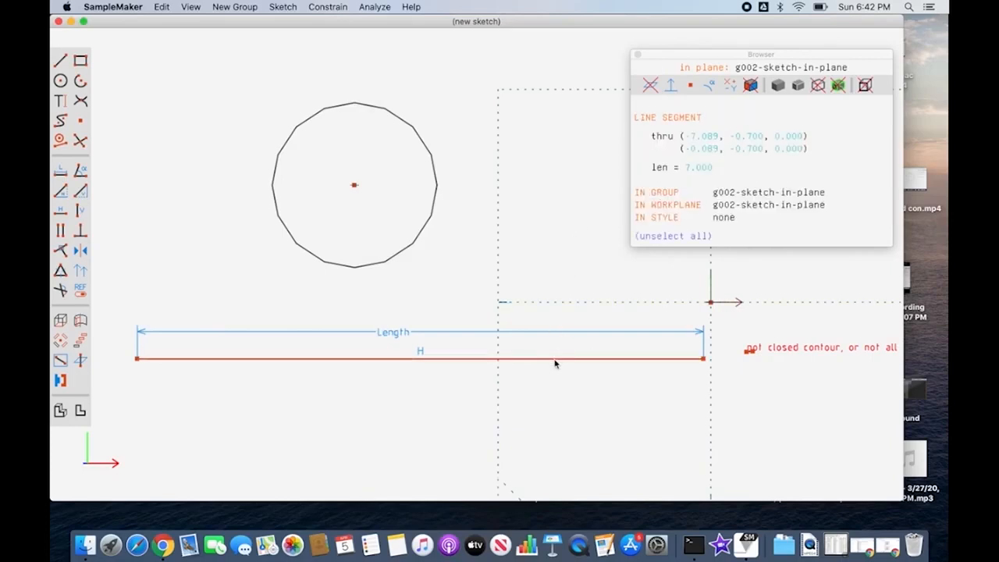
pyautogui.click(554, 332)
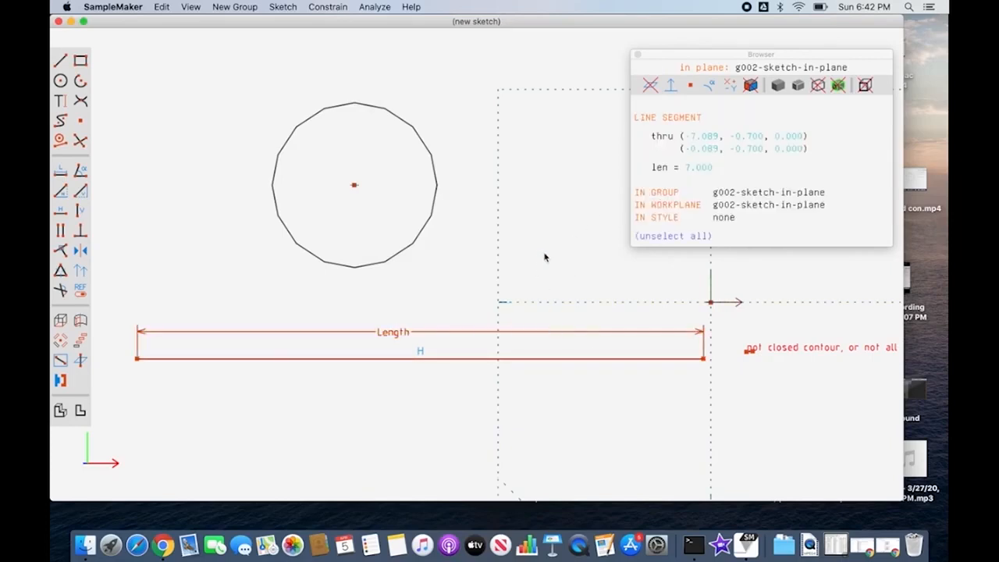
pyautogui.press('Escape')
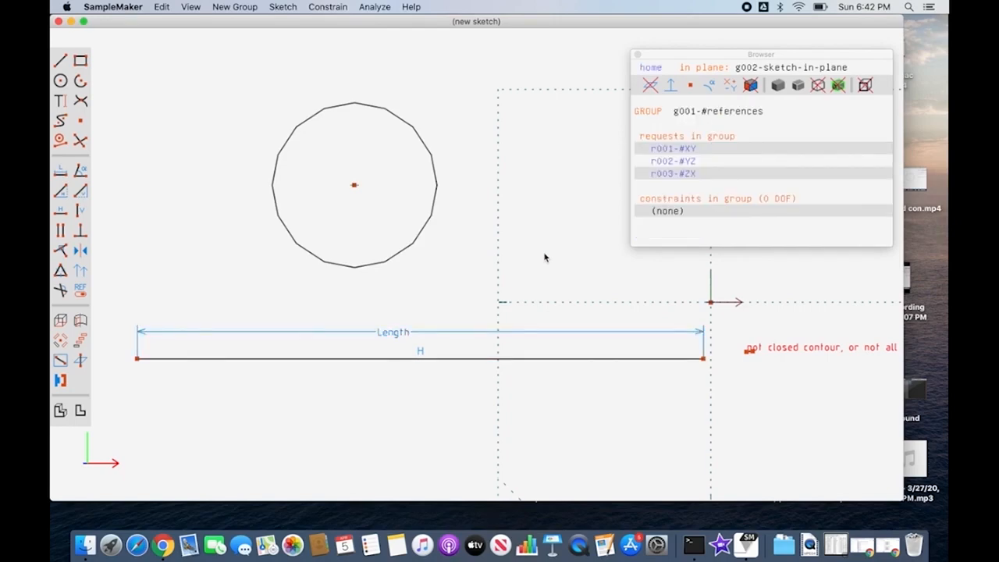
# Step: Add a diameter dimension to the circle, place its label outside the circle's upper right, and show it as a radius
pyautogui.click(418, 247)
pyautogui.press('d')
pyautogui.moveTo(363, 191); pyautogui.dragTo(473, 152)
pyautogui.click(468, 146)
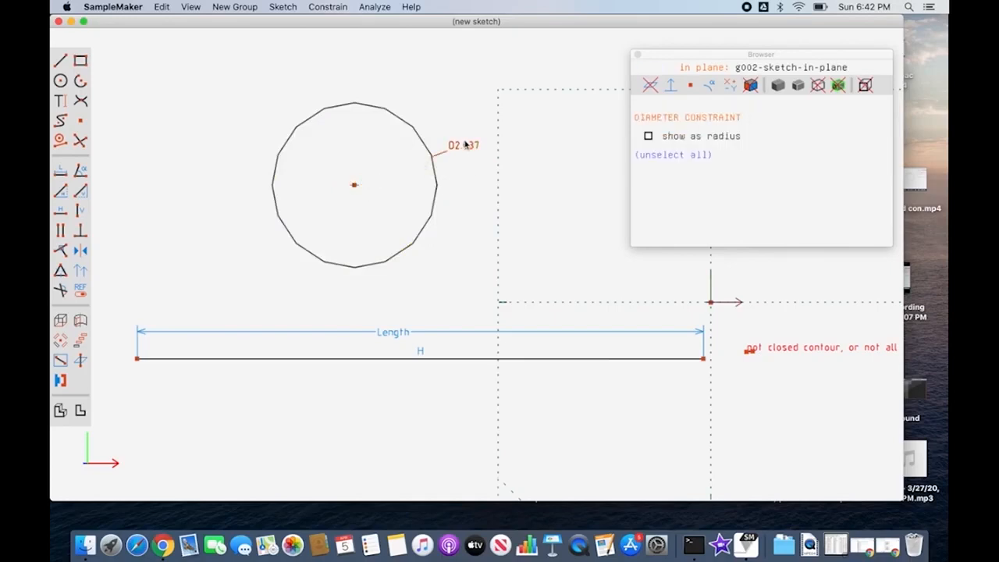
pyautogui.click(649, 137)
pyautogui.click(471, 185)
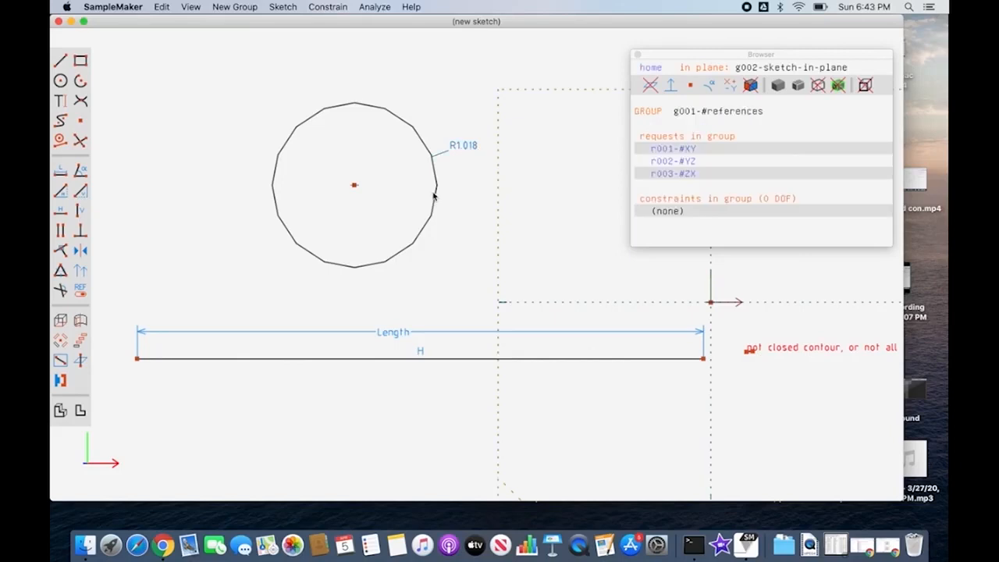
# Step: Check the circle's properties and drive its radius dimension with a new parameter named Radius, valued 1.5
pyautogui.click(435, 195)
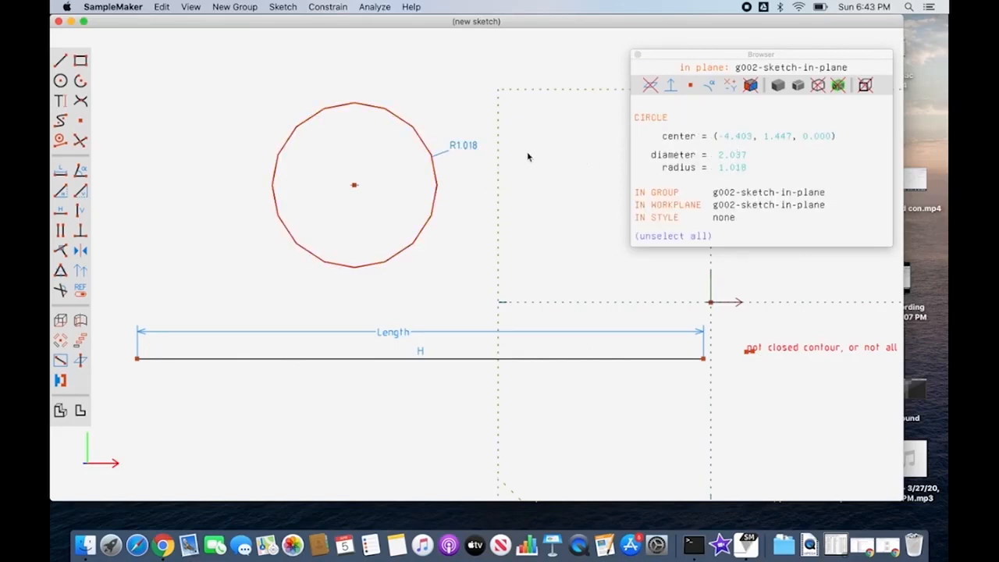
pyautogui.doubleClick(466, 145)
pyautogui.write('Radius')
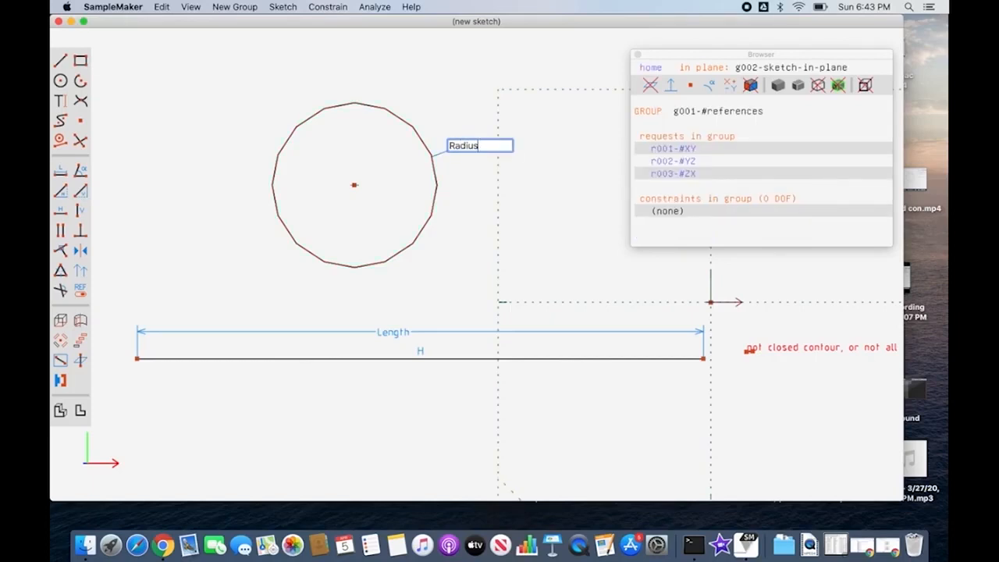
pyautogui.press('Return')
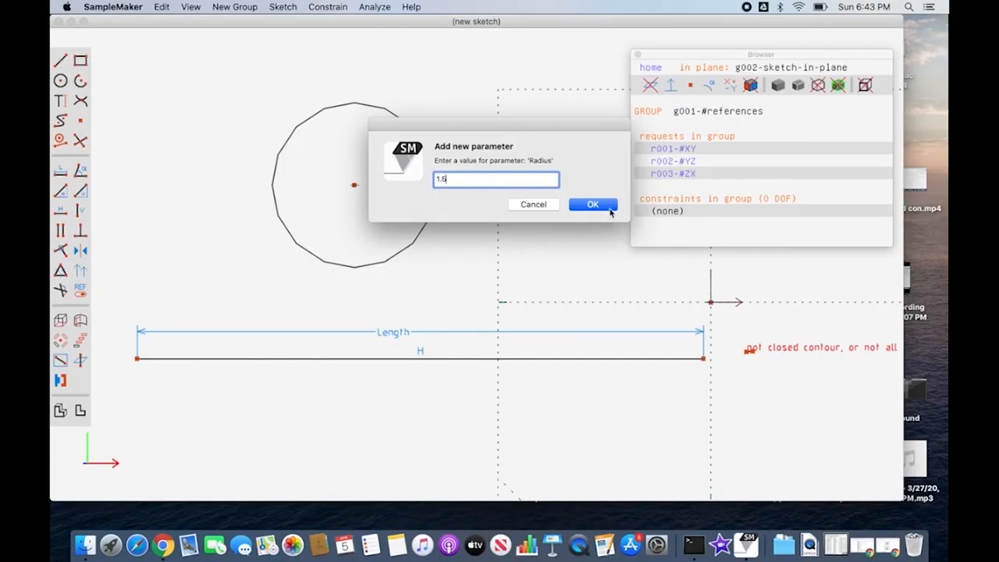
pyautogui.click(592, 205)
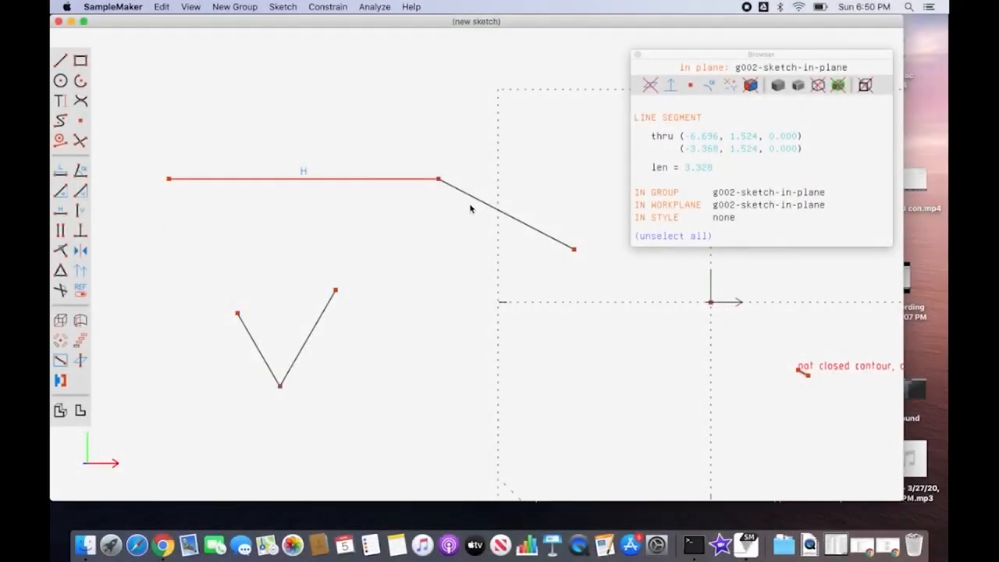
# Step: Constrain the angle between the horizontal line and the adjoining slanted line, and place the angle label above their shared vertex
pyautogui.click(469, 195)
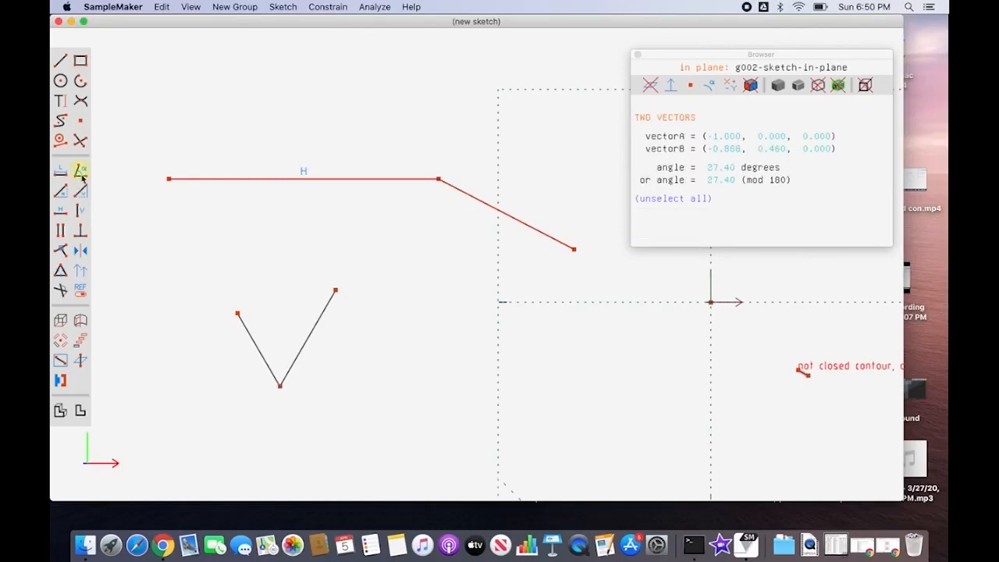
pyautogui.click(332, 7)
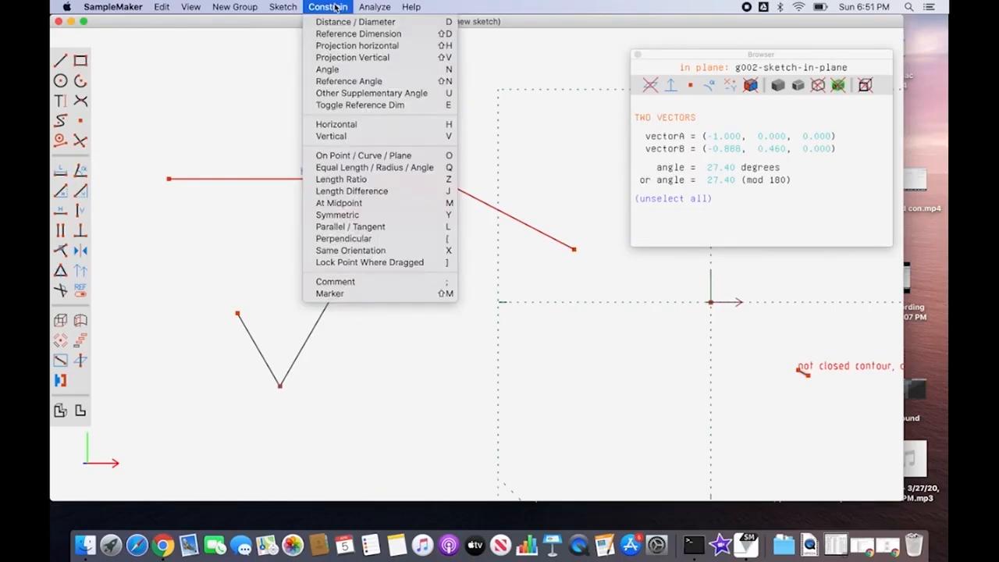
pyautogui.click(396, 73)
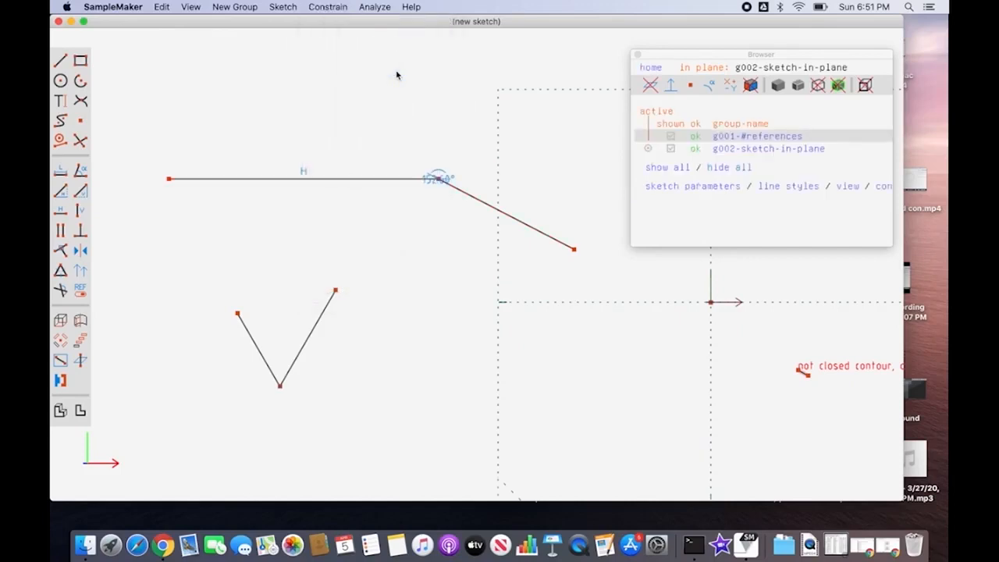
pyautogui.click(438, 175)
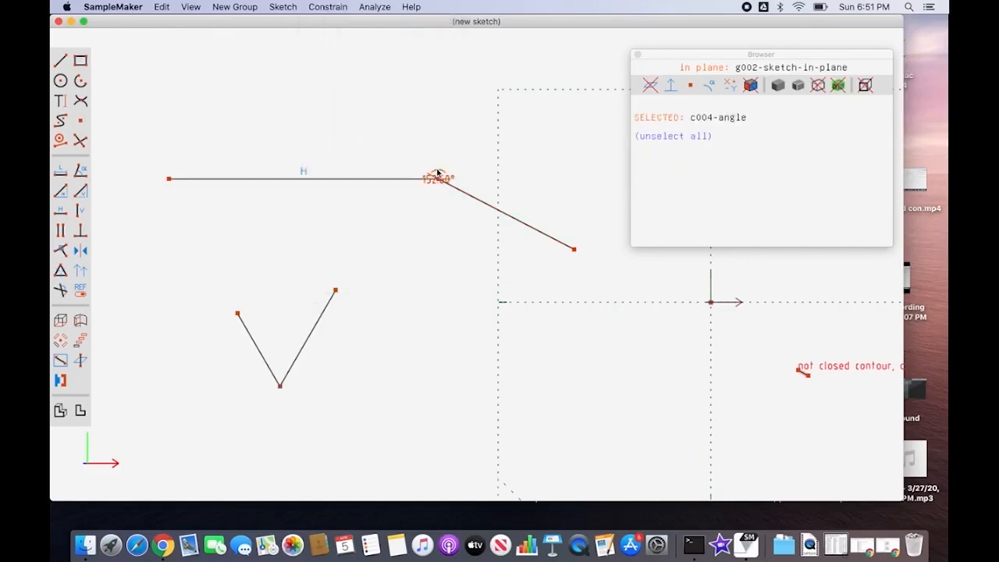
pyautogui.click(438, 154)
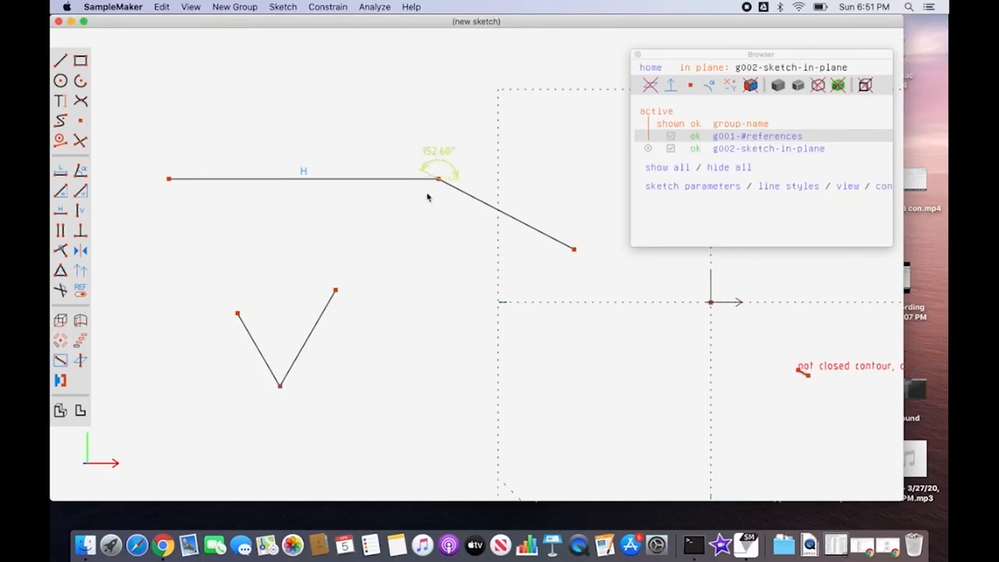
# Step: Constrain the angle between the two lines of the V shape and place the angle label below its vertex
pyautogui.click(328, 307)
pyautogui.keyDown('shift'); pyautogui.click(261, 348); pyautogui.keyUp('shift')
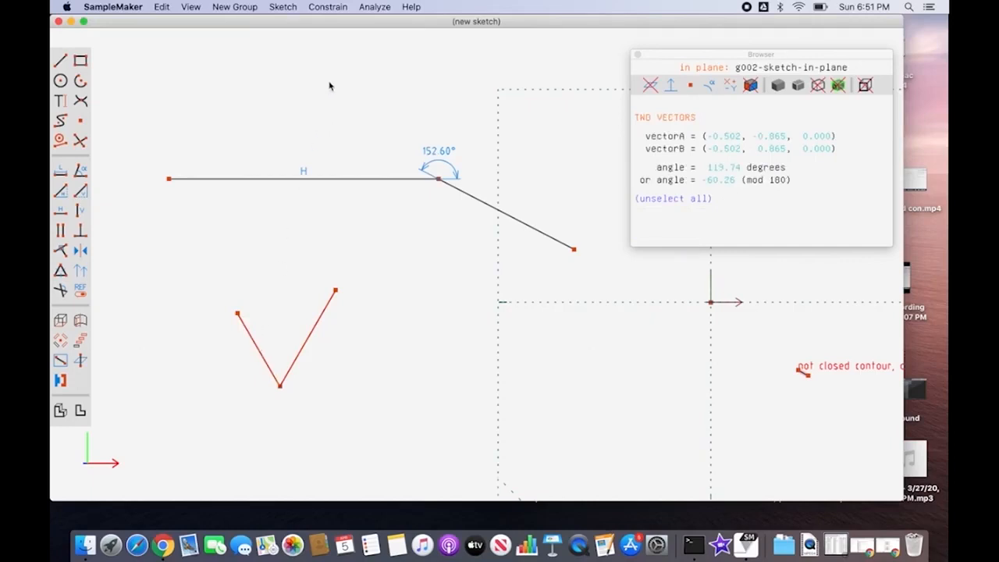
pyautogui.click(84, 176)
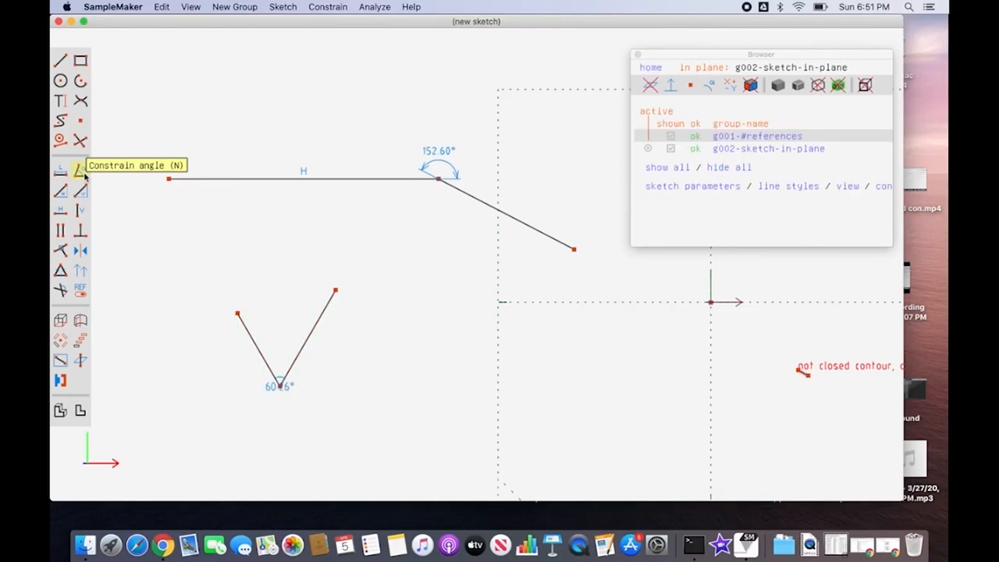
pyautogui.click(283, 387)
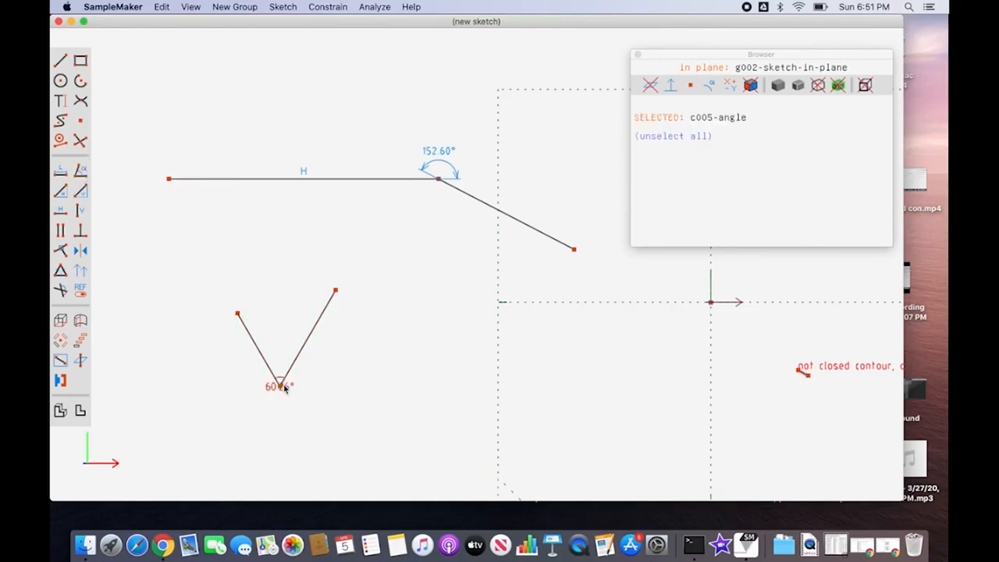
pyautogui.moveTo(285, 392); pyautogui.dragTo(280, 412)
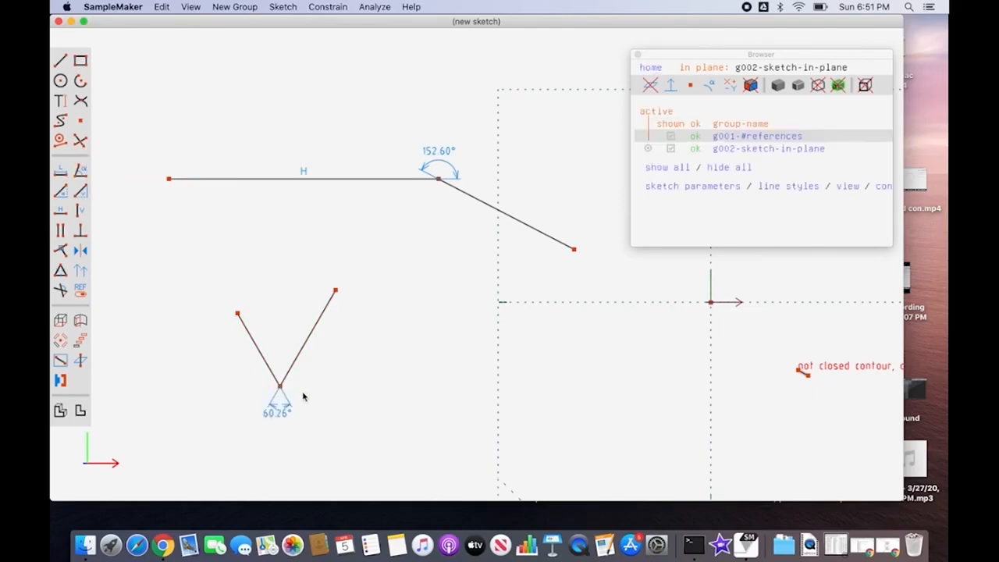
# Step: Switch the angle dimension above the horizontal line's vertex and the one below the V shape to their other supplementary angles
pyautogui.click(447, 164)
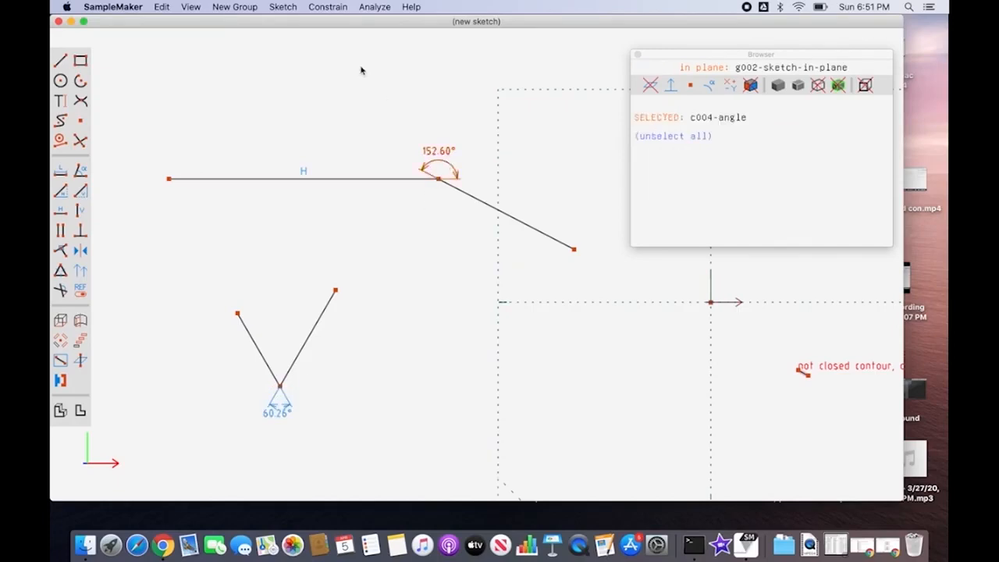
pyautogui.click(334, 8)
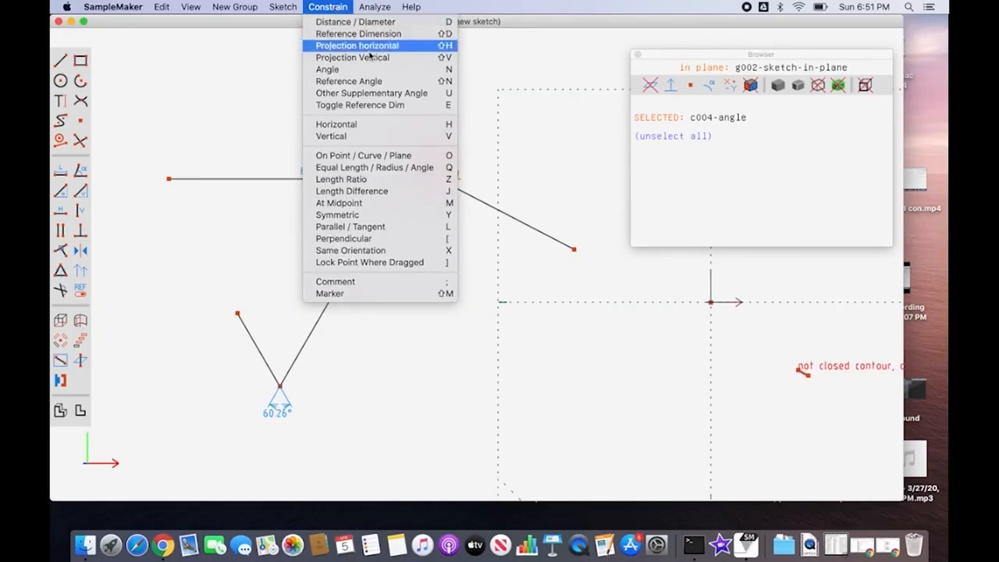
pyautogui.click(414, 93)
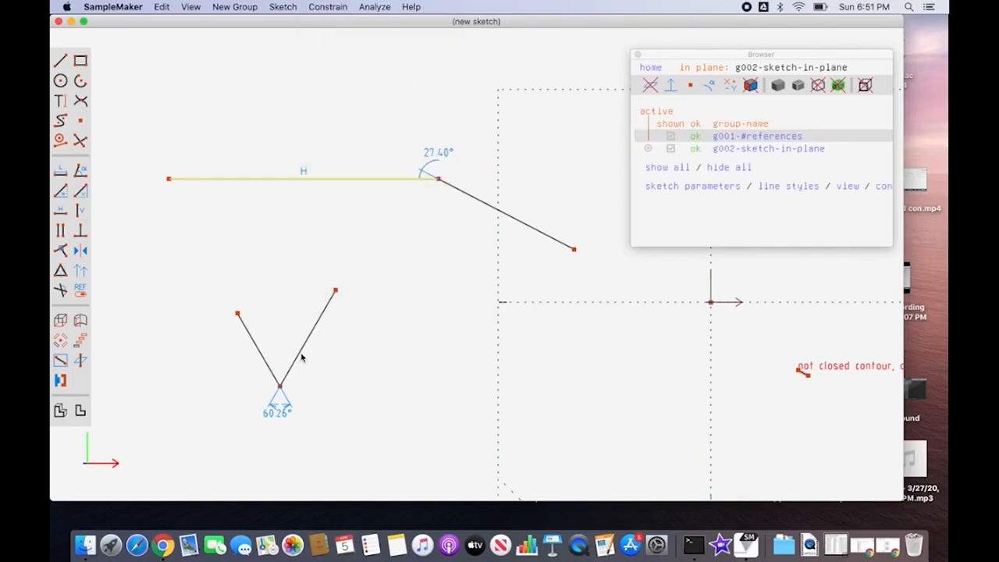
pyautogui.click(282, 411)
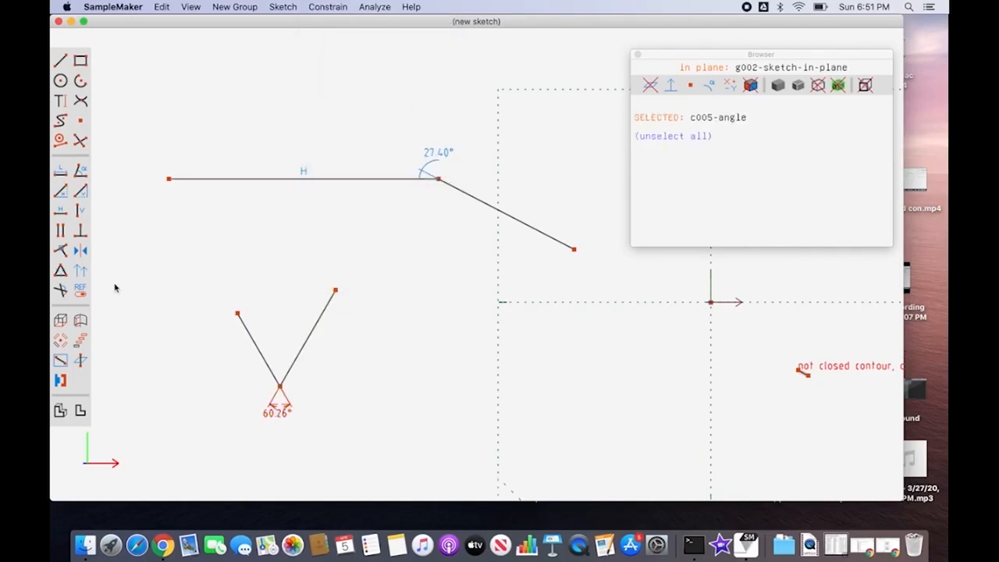
pyautogui.click(61, 290)
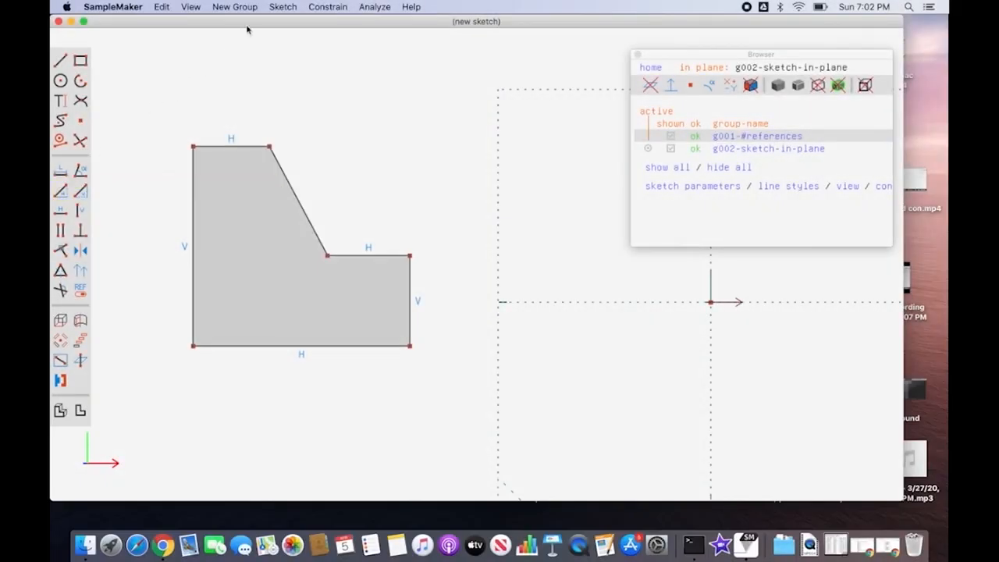
# Step: Add a horizontal projection dimension between the two top corners of the closed profile and place its label above the top edge
pyautogui.click(337, 8)
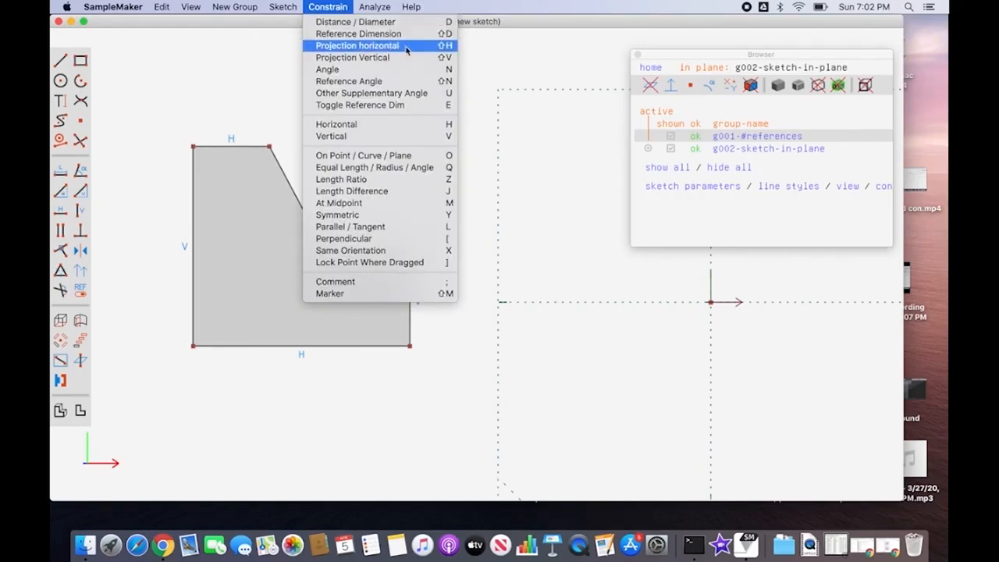
pyautogui.click(203, 115)
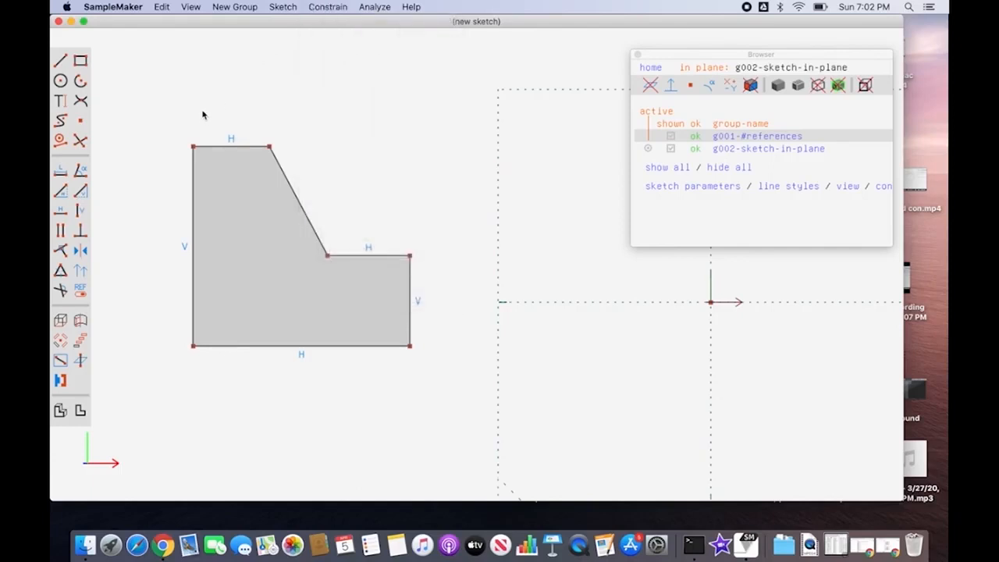
pyautogui.click(193, 146)
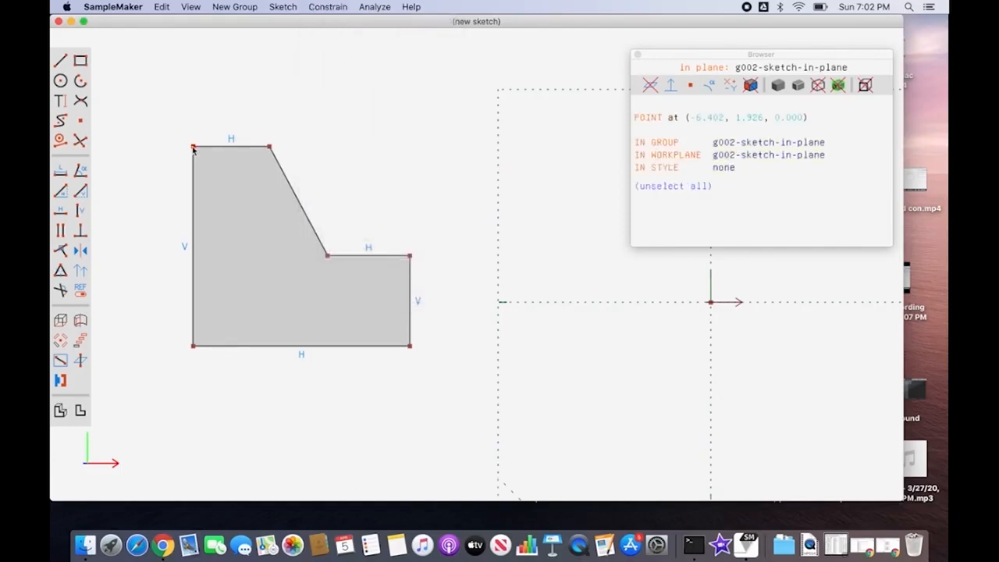
pyautogui.click(269, 148)
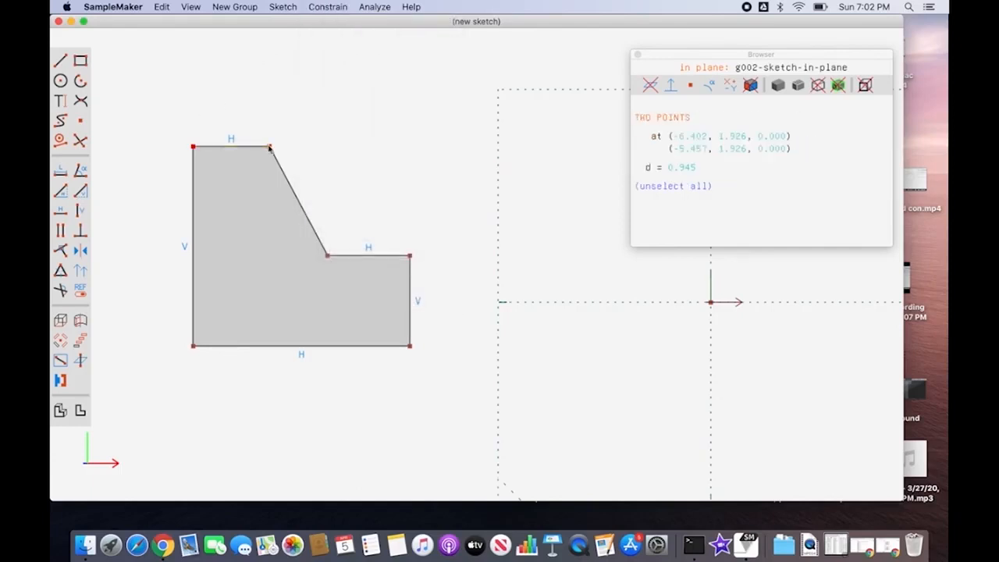
pyautogui.click(63, 191)
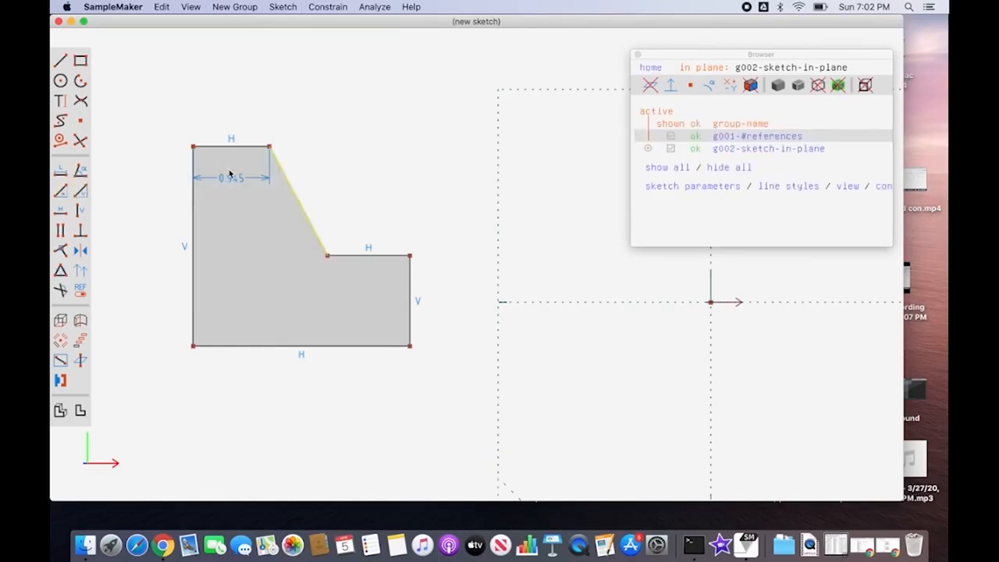
pyautogui.click(234, 177)
pyautogui.moveTo(234, 178); pyautogui.dragTo(234, 116)
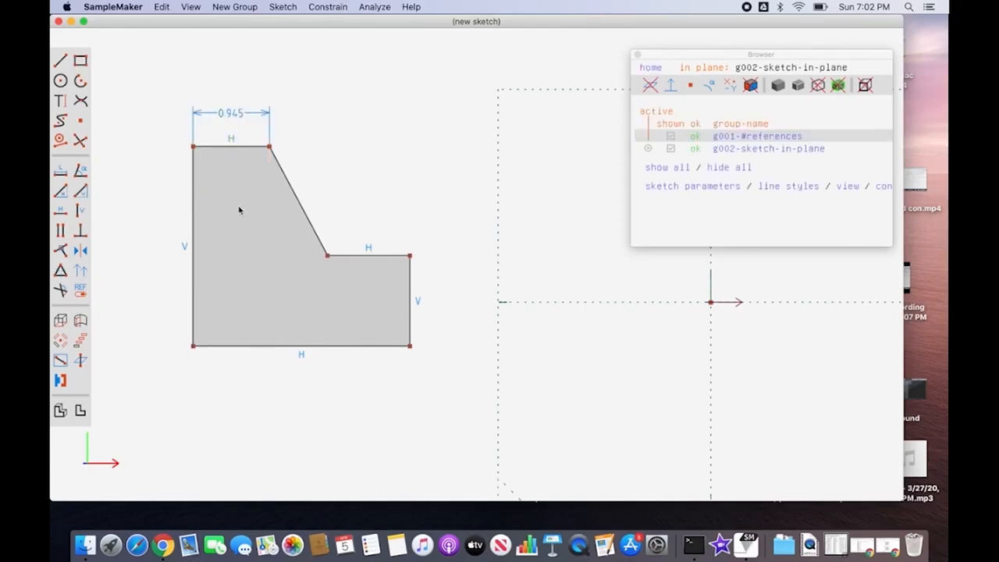
# Step: Add a horizontal projection dimension from the profile's top-left corner to its inner corner and move the label slightly higher
pyautogui.click(193, 146)
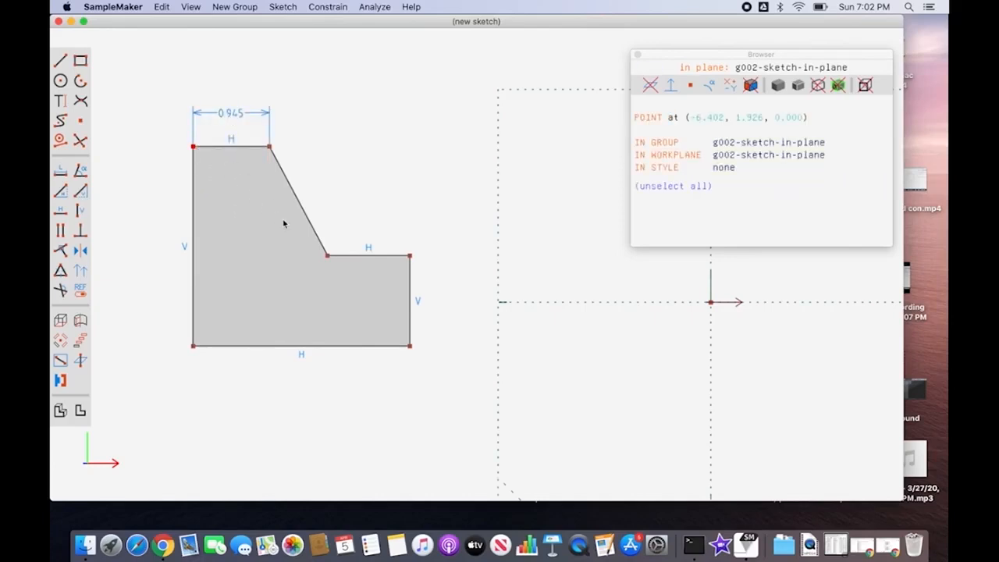
pyautogui.click(329, 258)
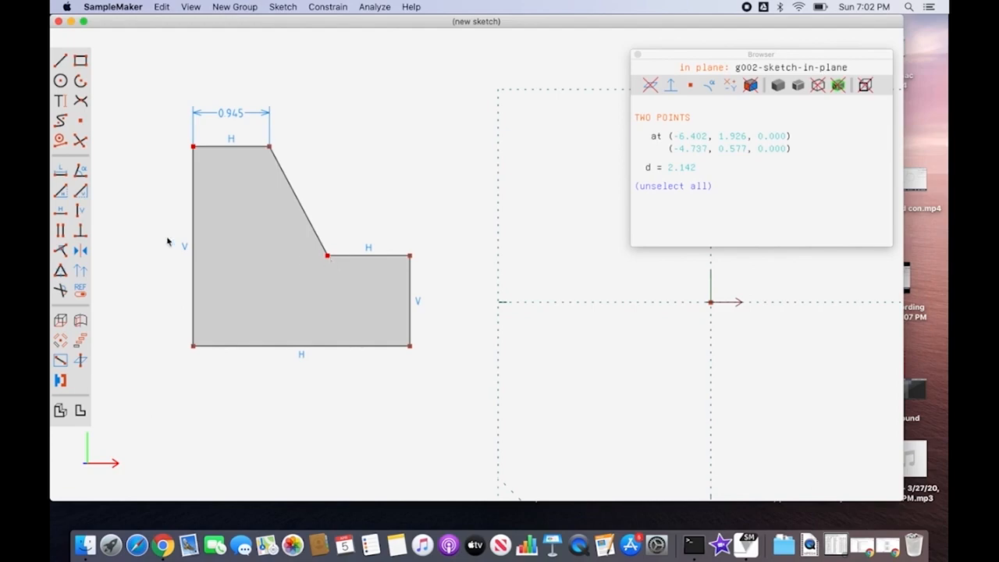
pyautogui.click(61, 194)
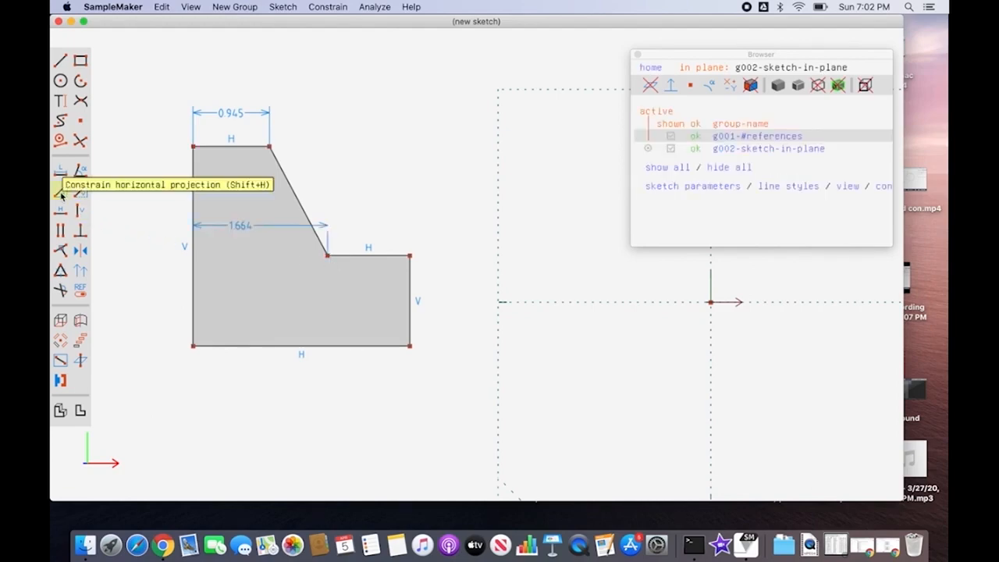
pyautogui.click(241, 225)
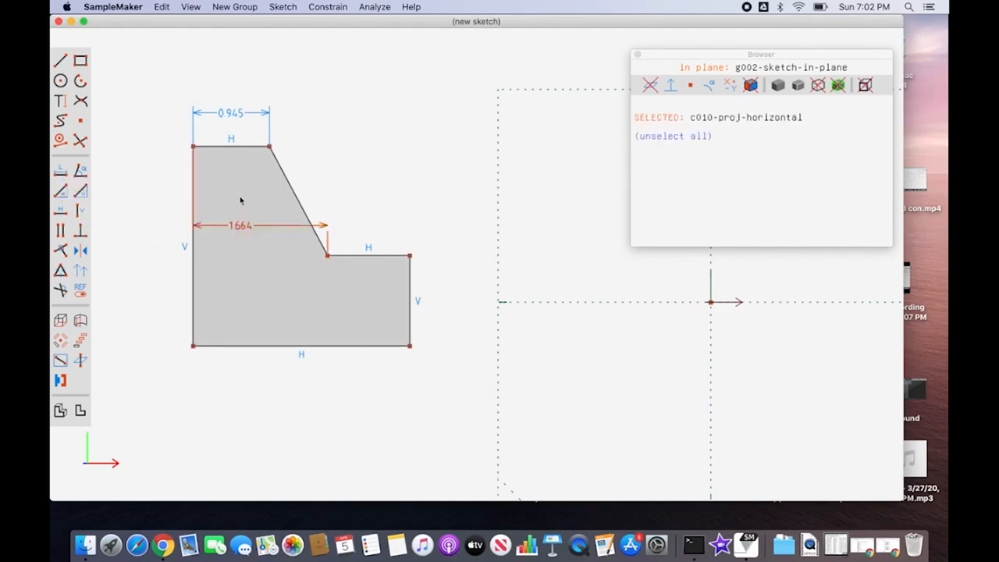
pyautogui.moveTo(241, 226); pyautogui.dragTo(241, 196)
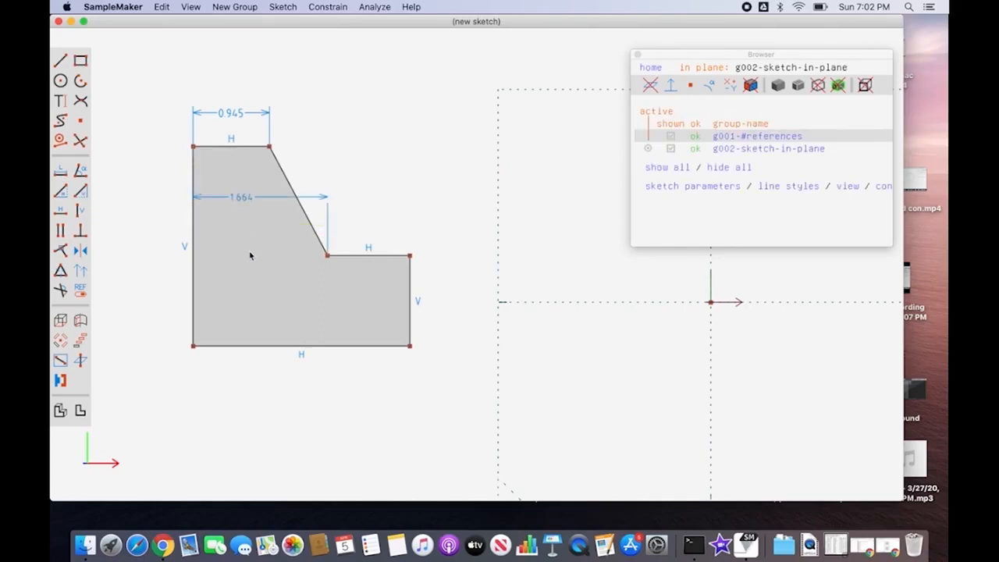
# Step: Add a horizontal projection dimension between the inner corner and the upper right corner of the profile's lower step
pyautogui.click(327, 255)
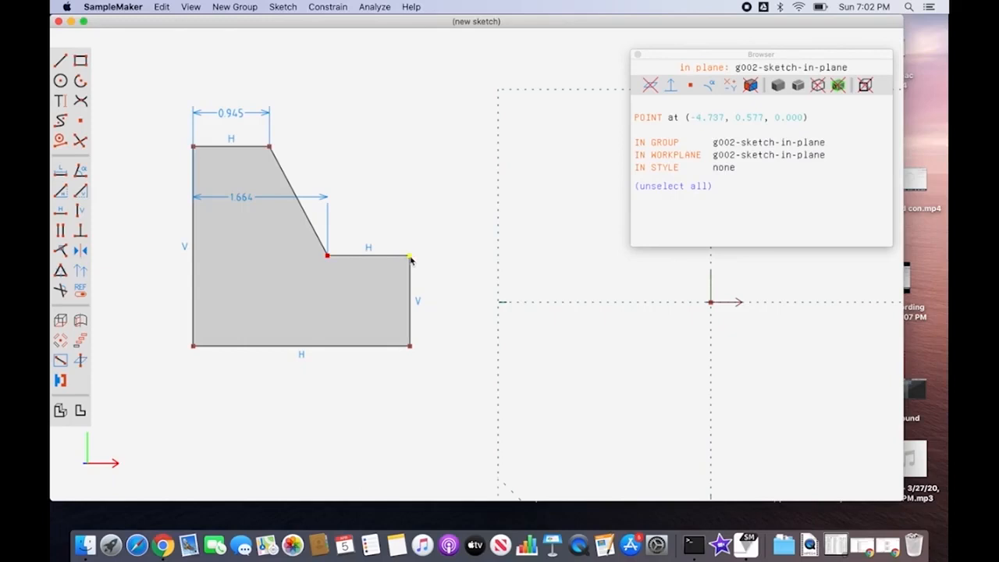
pyautogui.click(409, 256)
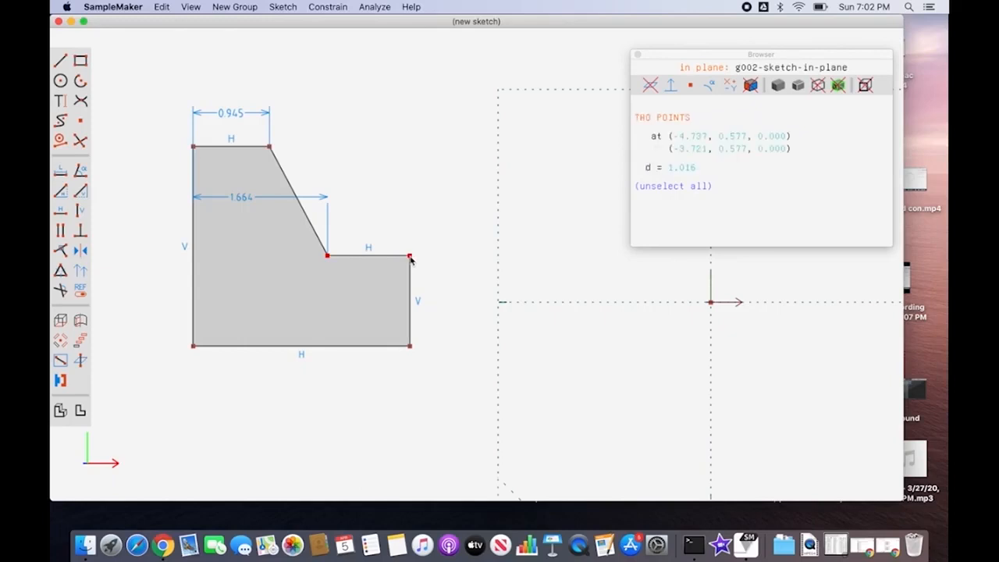
pyautogui.click(60, 192)
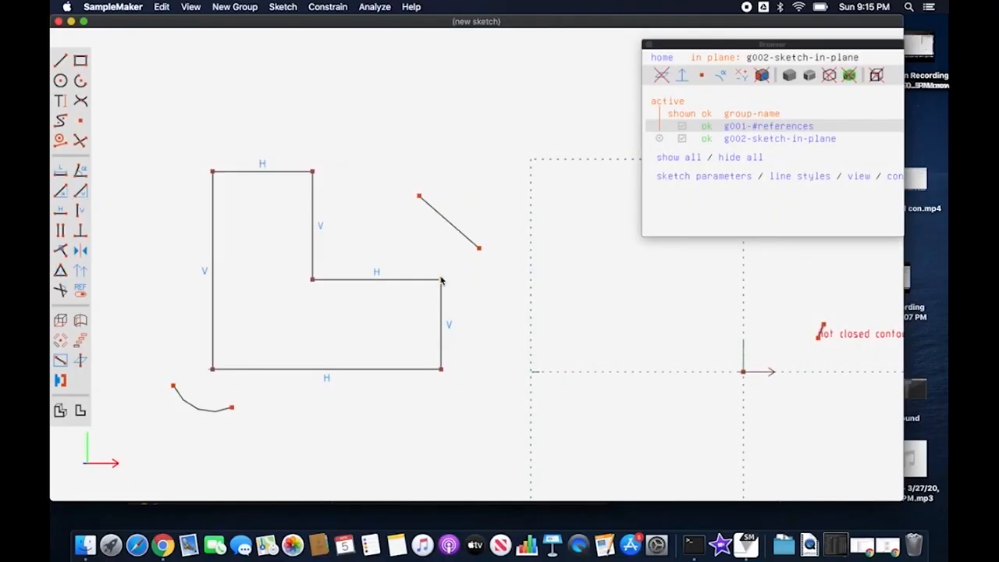
# Step: Constrain the upper right corner of the L shape's foot and the slanted line's lower endpoint to be vertically aligned
pyautogui.click(480, 249)
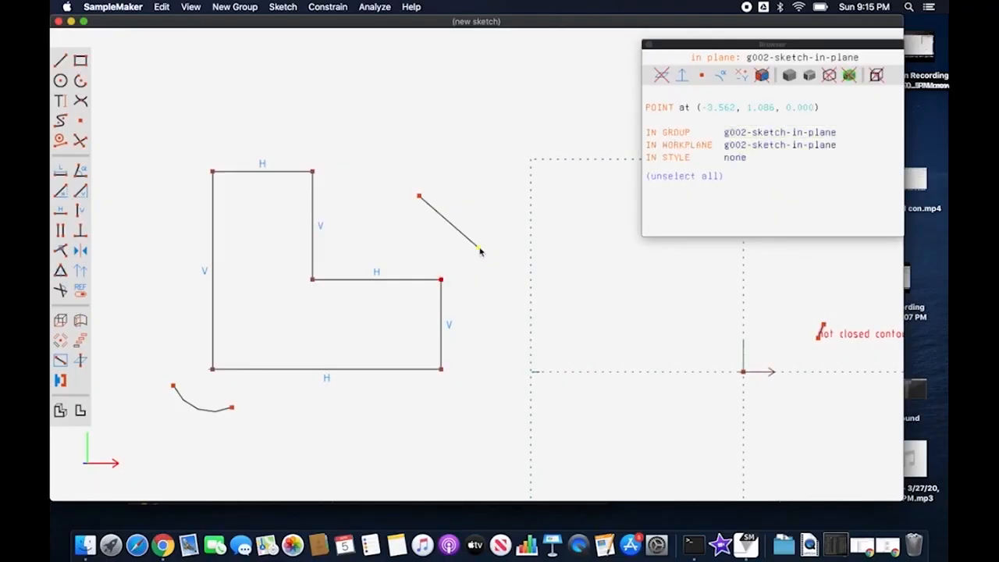
pyautogui.click(479, 249)
pyautogui.click(328, 8)
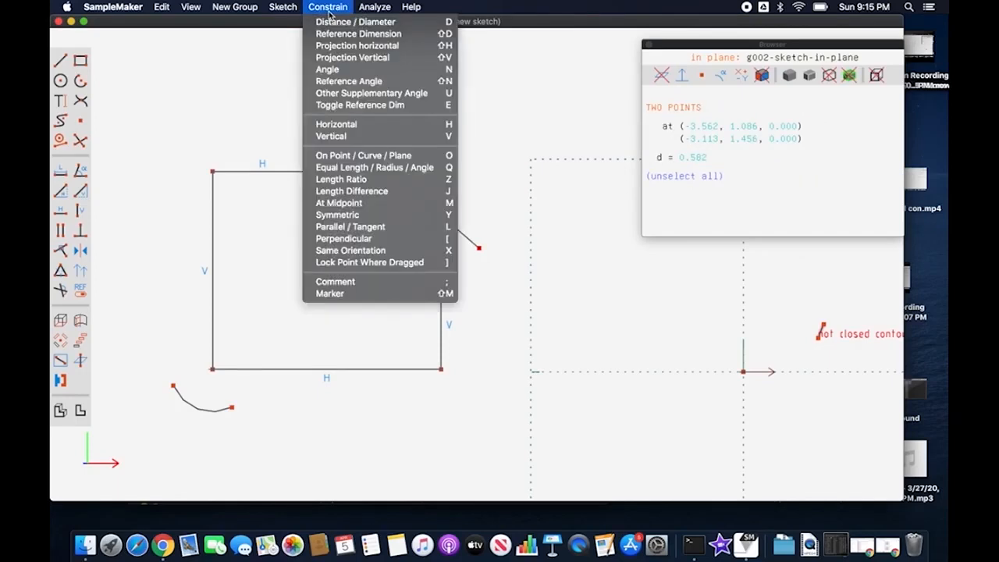
pyautogui.click(364, 136)
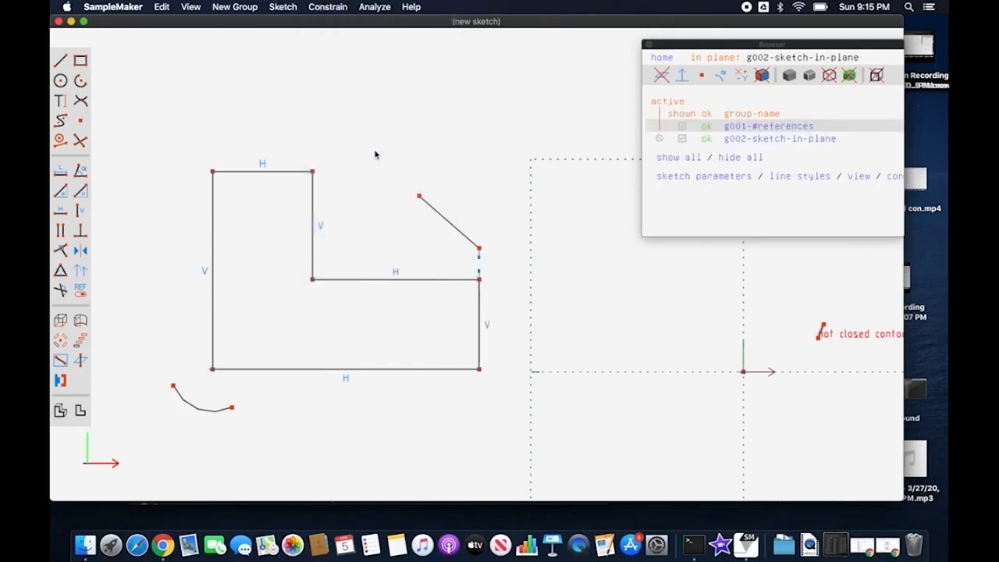
# Step: Constrain the slanted line's upper endpoint and the right corner of the L shape's top edge to be horizontally aligned
pyautogui.click(419, 196)
pyautogui.click(420, 196)
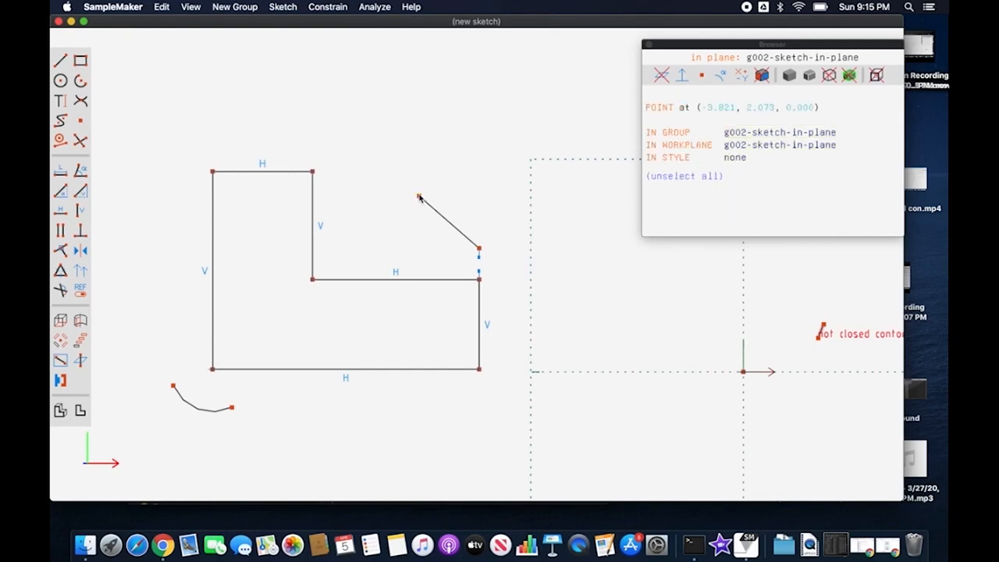
pyautogui.click(312, 171)
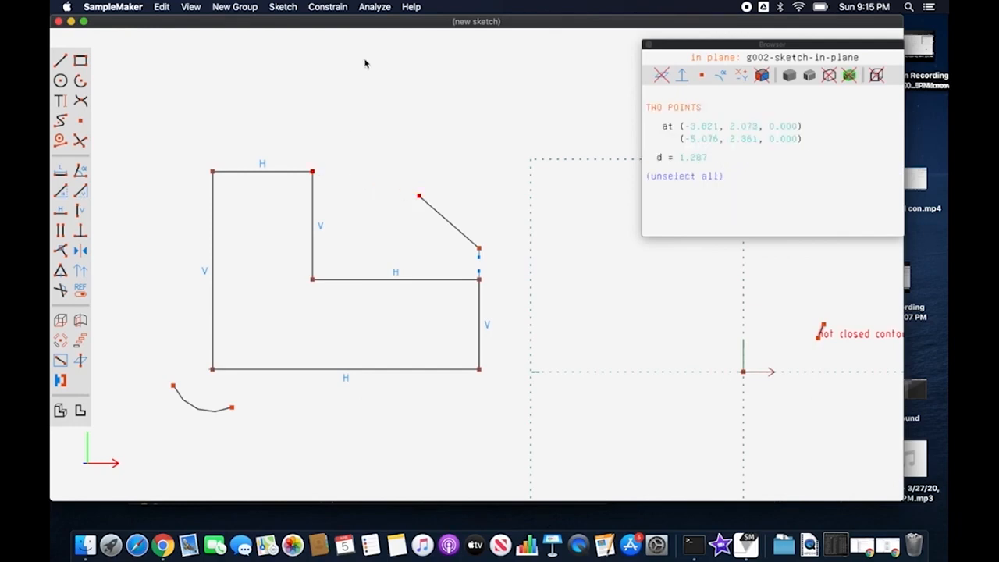
pyautogui.click(332, 10)
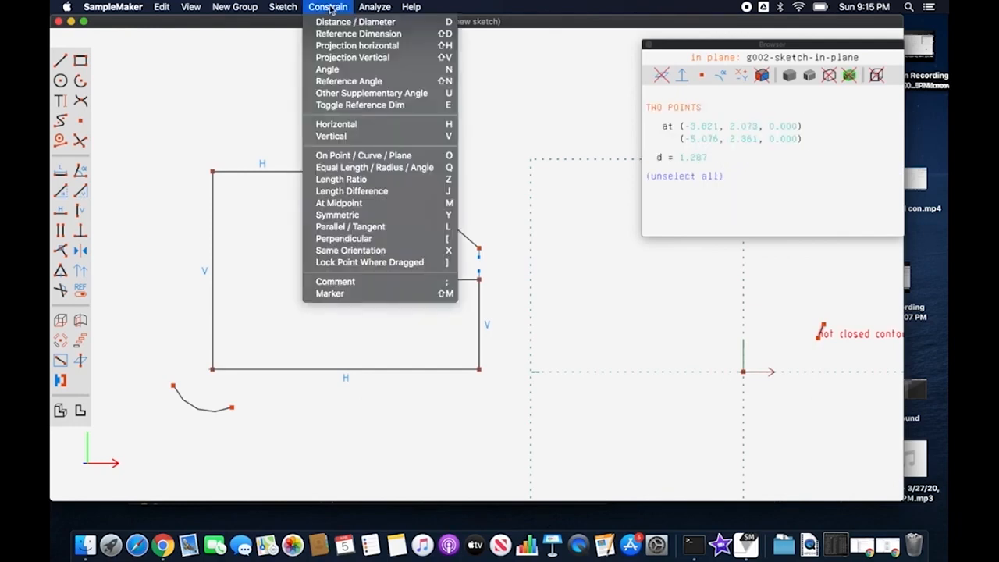
pyautogui.click(357, 125)
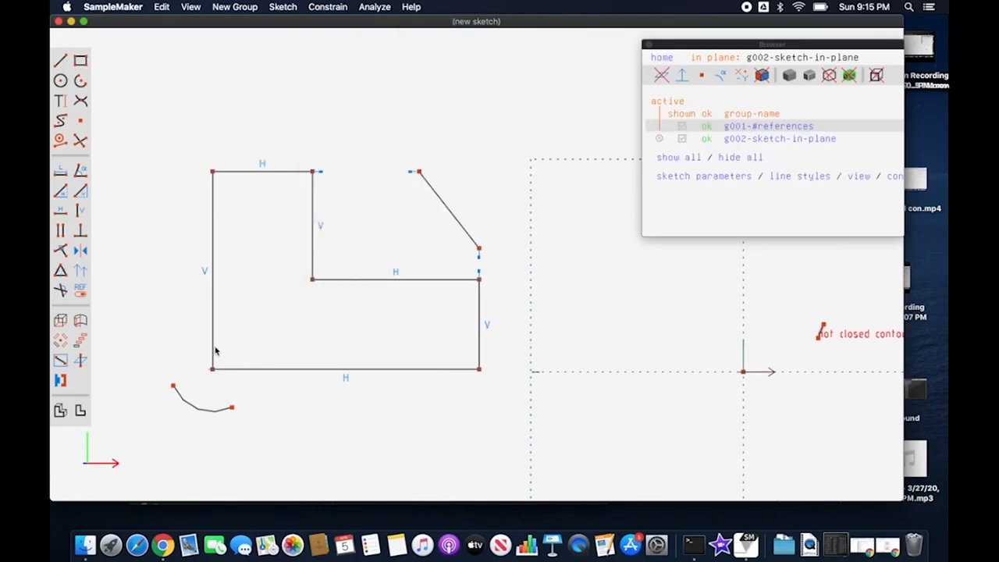
# Step: Constrain the L shape's bottom-left corner and the arc's right endpoint to be vertically aligned
pyautogui.click(213, 371)
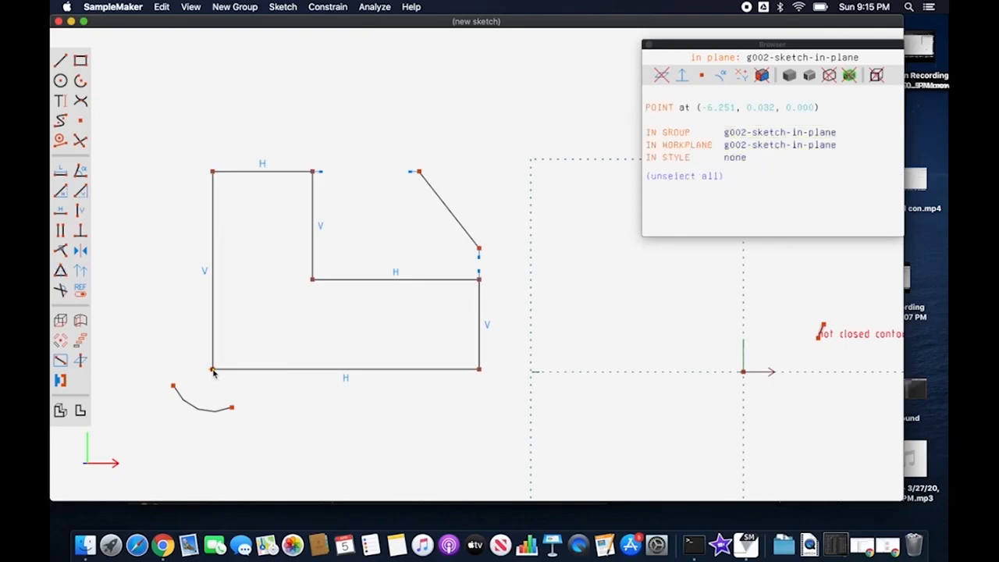
pyautogui.click(231, 409)
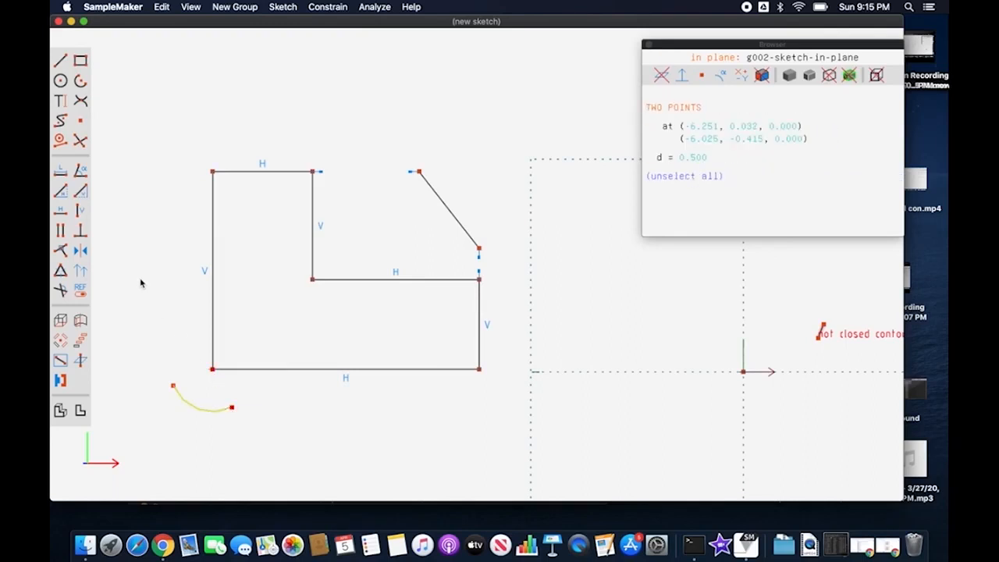
pyautogui.click(81, 212)
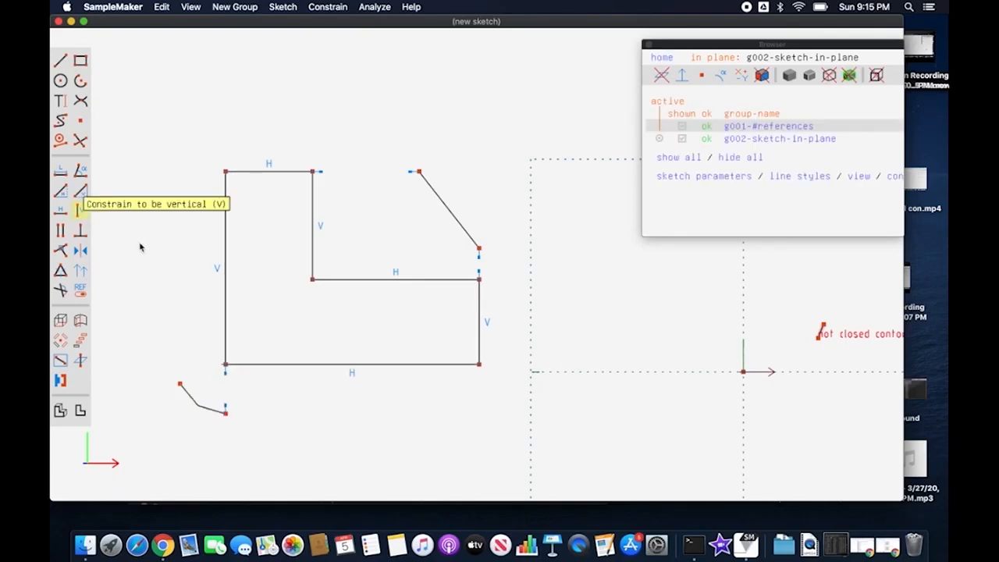
# Step: Constrain the L shape's bottom-left corner and the arc's left endpoint to be horizontally aligned
pyautogui.click(224, 365)
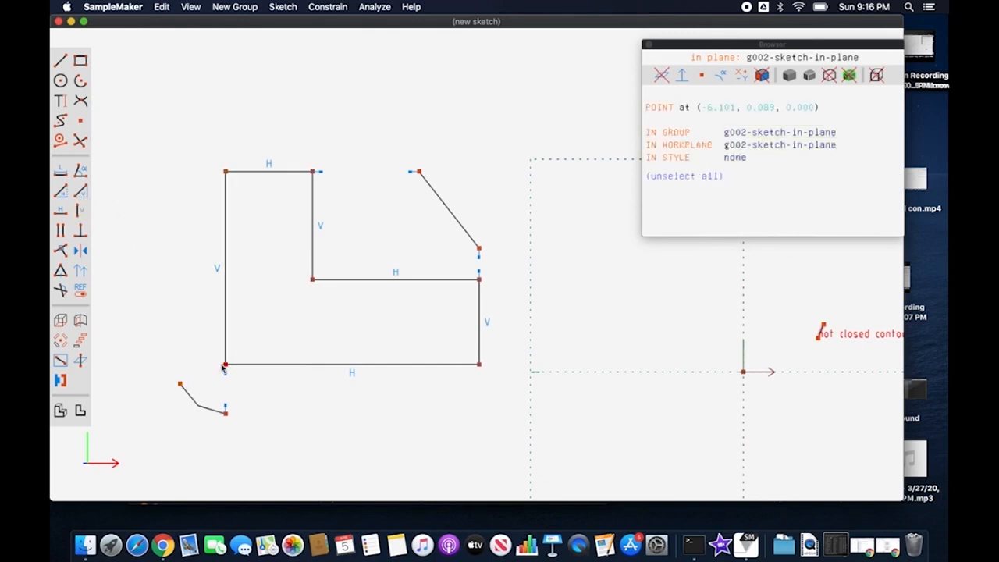
pyautogui.click(179, 385)
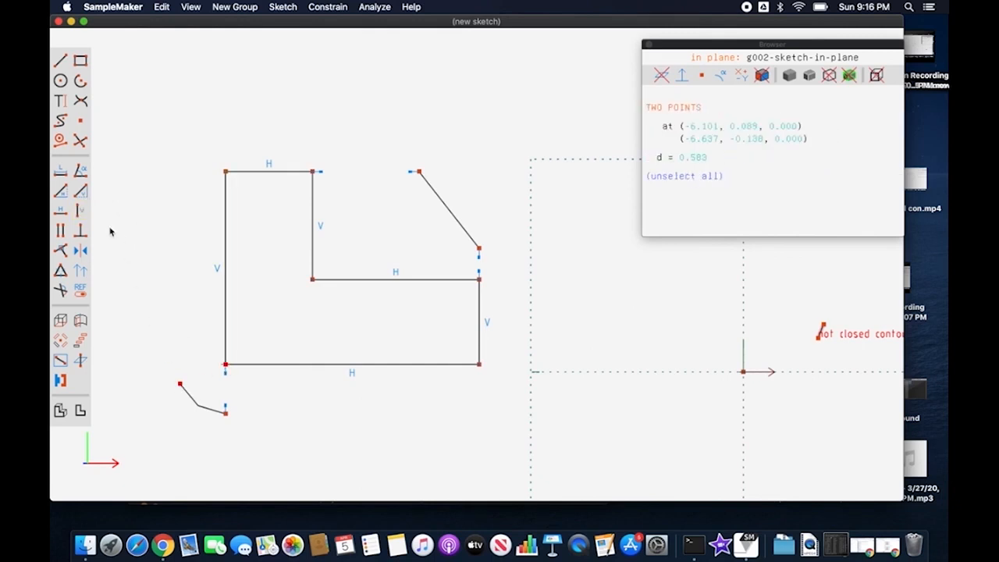
pyautogui.click(61, 210)
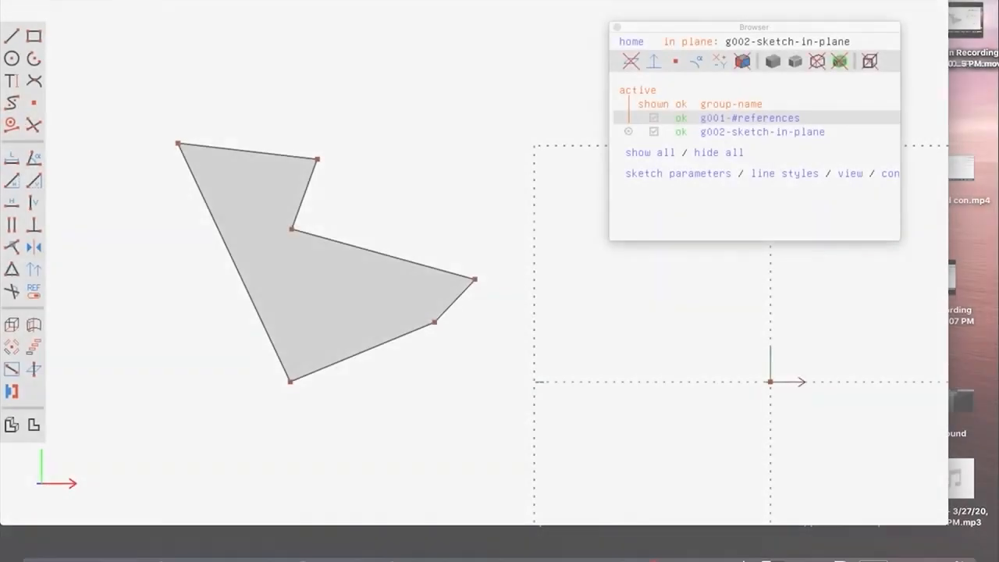
# Step: Constrain the polygon's top edge to be horizontal and the short edge descending from its right end to be vertical
pyautogui.click(328, 0)
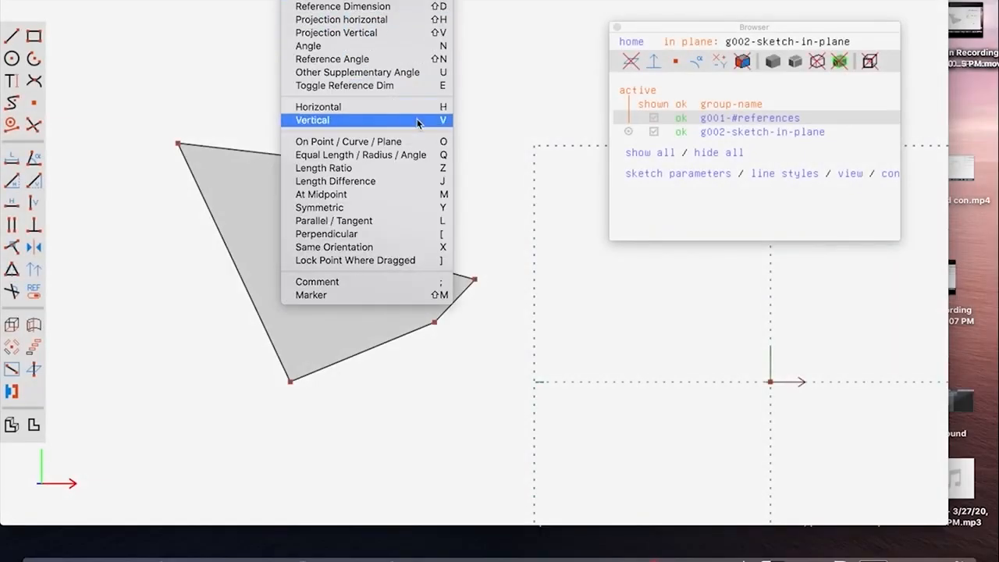
pyautogui.click(228, 95)
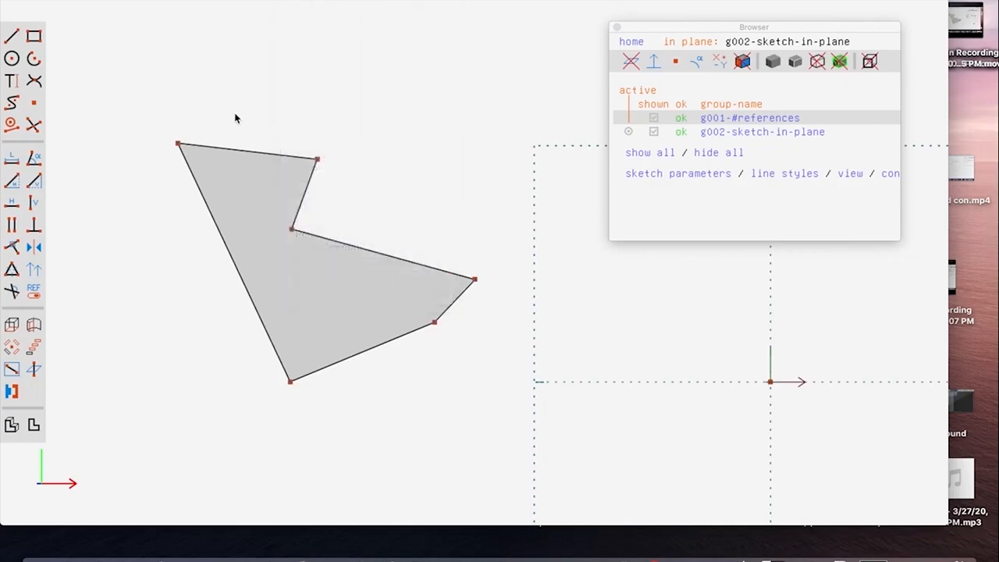
pyautogui.click(251, 153)
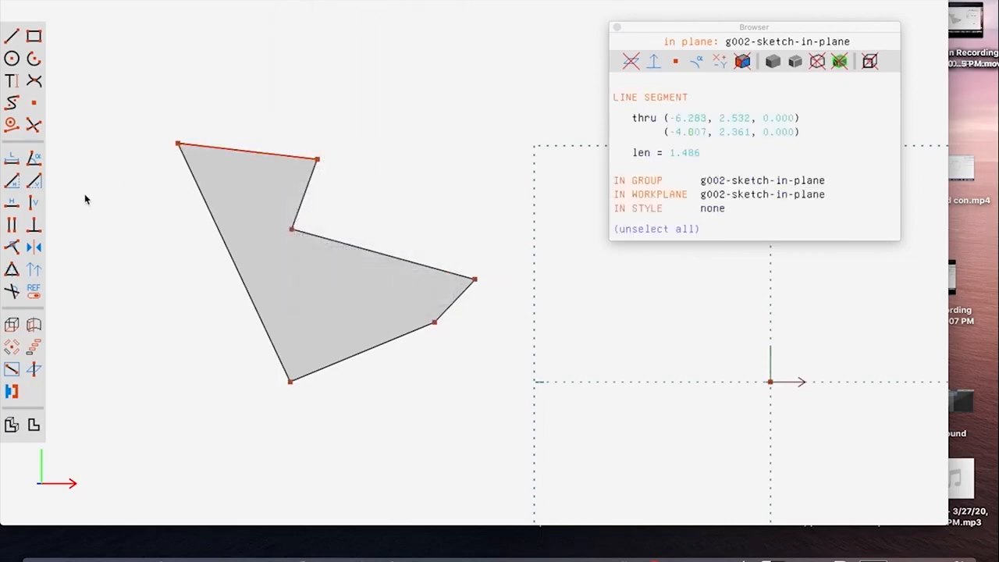
pyautogui.click(10, 204)
pyautogui.click(305, 199)
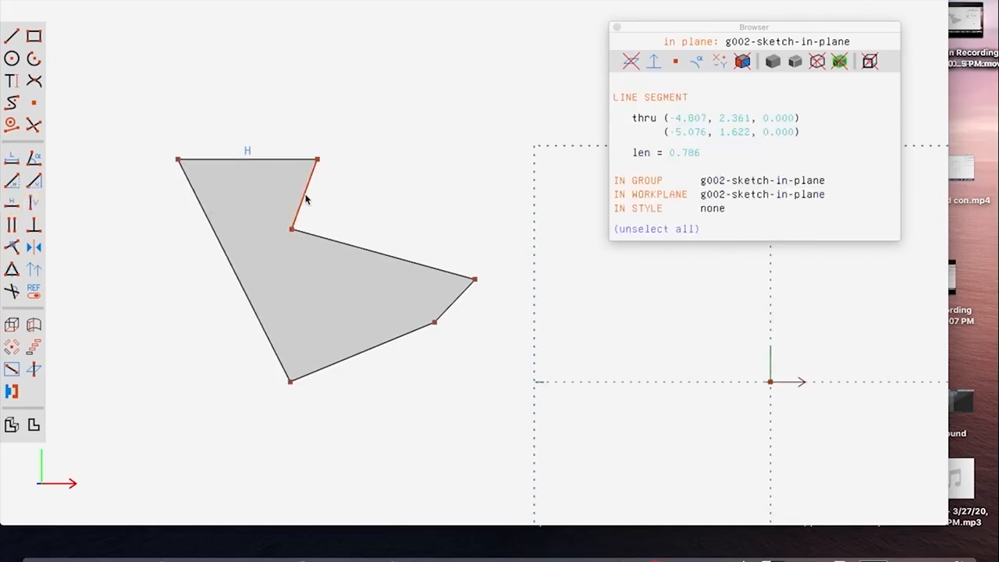
pyautogui.click(33, 203)
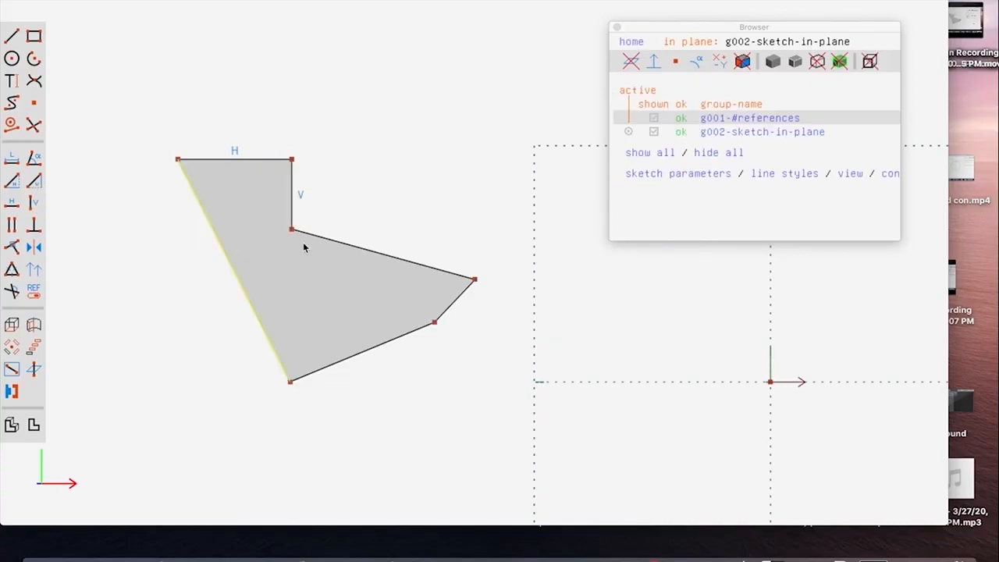
# Step: Constrain the foot's upper edge and the polygon's bottom edge to be horizontal, and the foot's right edge to be vertical
pyautogui.click(328, 237)
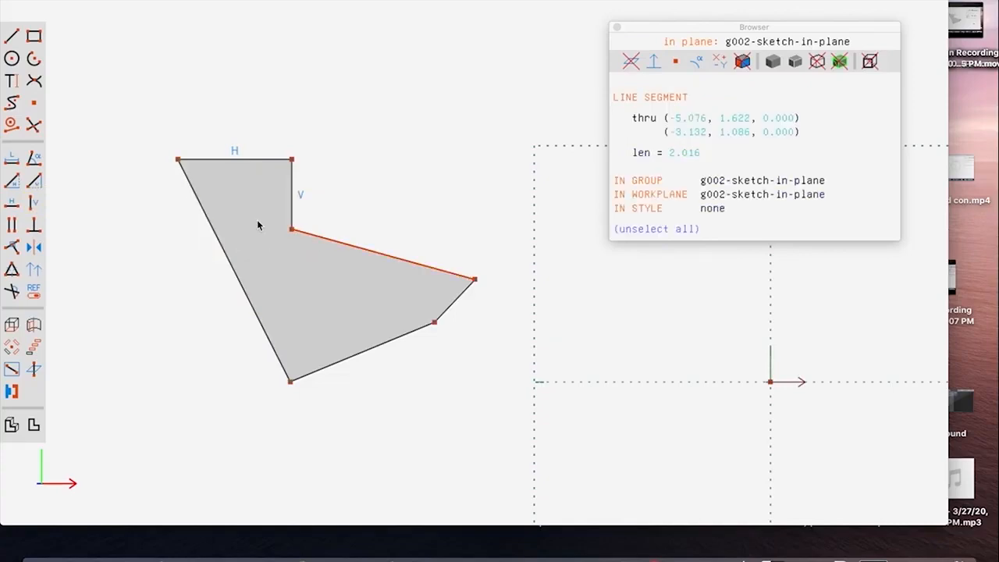
pyautogui.click(11, 205)
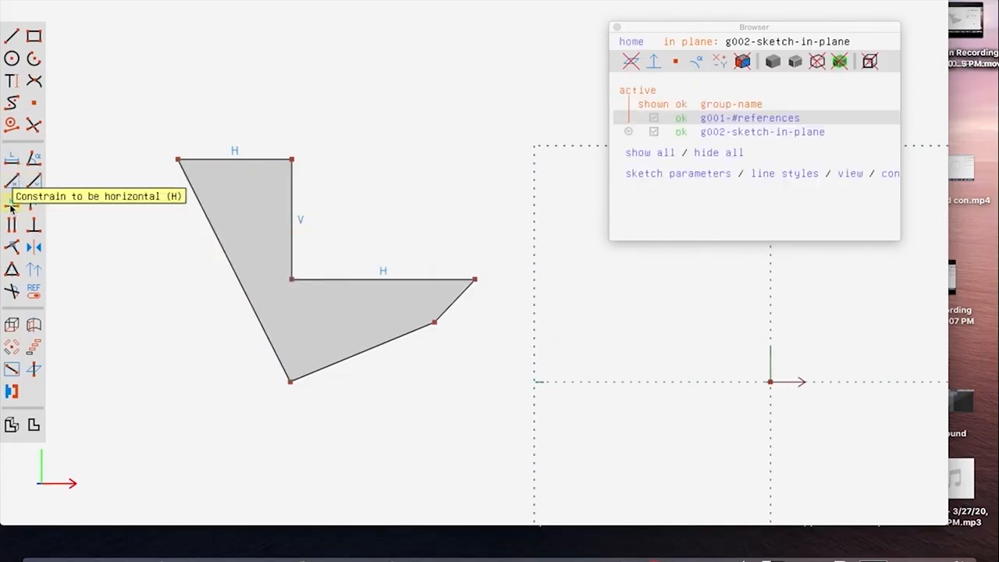
pyautogui.click(395, 340)
pyautogui.press('h')
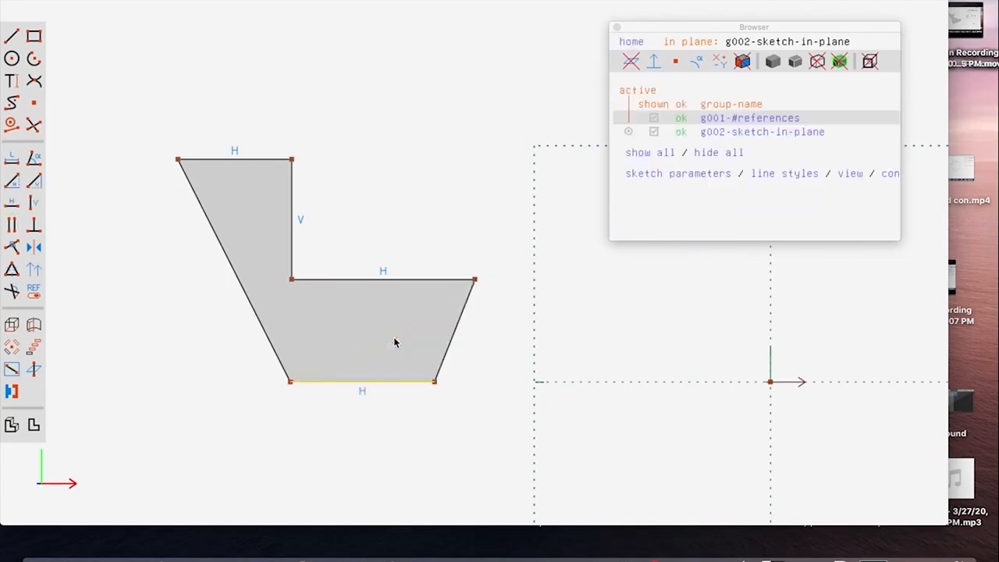
pyautogui.click(453, 339)
pyautogui.press('v')
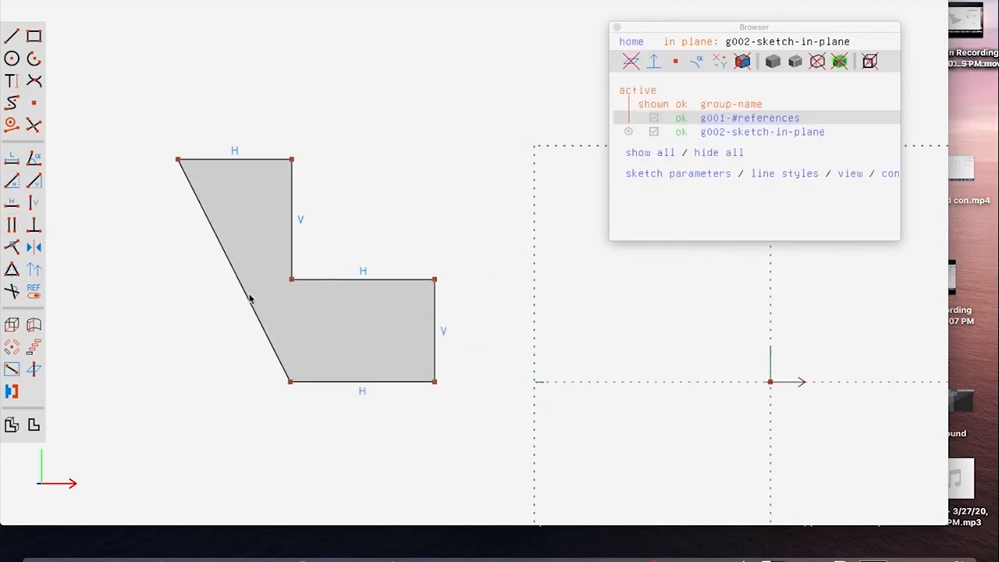
# Step: Move the polygon's bottom-left corner nearly beneath its top-left corner and constrain the left edge to be vertical
pyautogui.moveTo(288, 381); pyautogui.dragTo(197, 379)
pyautogui.click(194, 336)
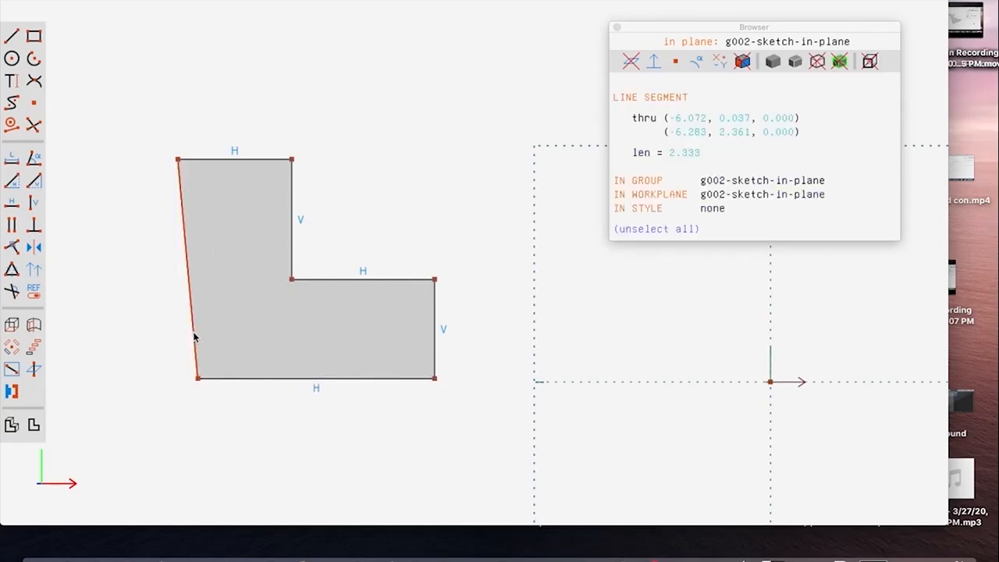
pyautogui.press('v')
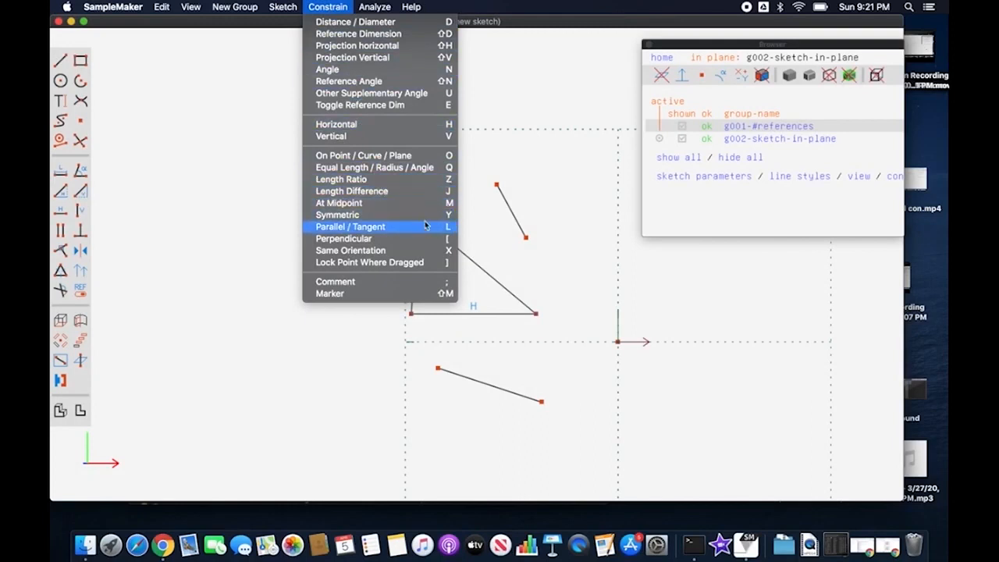
# Step: Constrain the free line right of the triangle to be parallel to the triangle's sloping right side
pyautogui.click(499, 155)
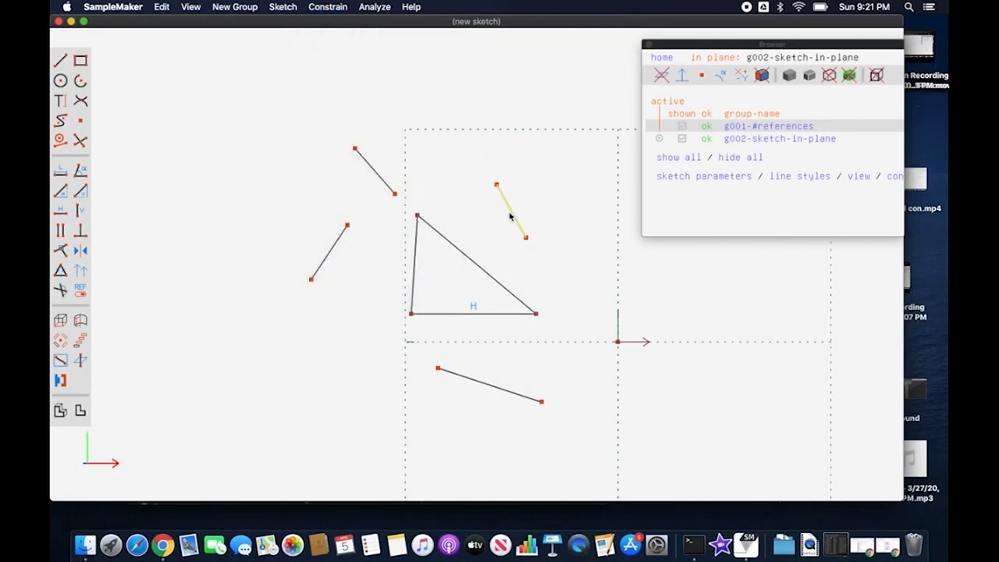
pyautogui.click(510, 216)
pyautogui.click(480, 265)
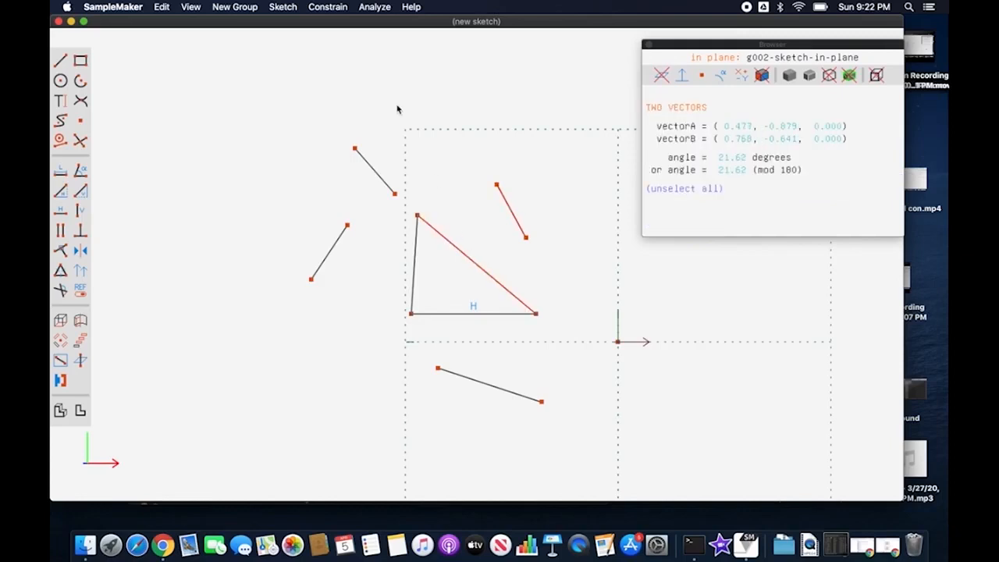
pyautogui.click(329, 8)
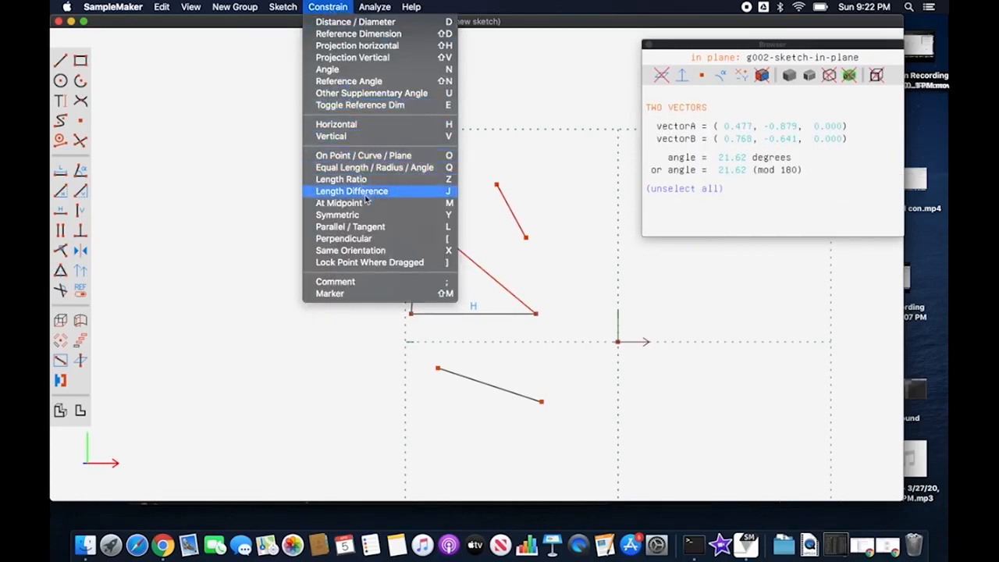
pyautogui.click(373, 227)
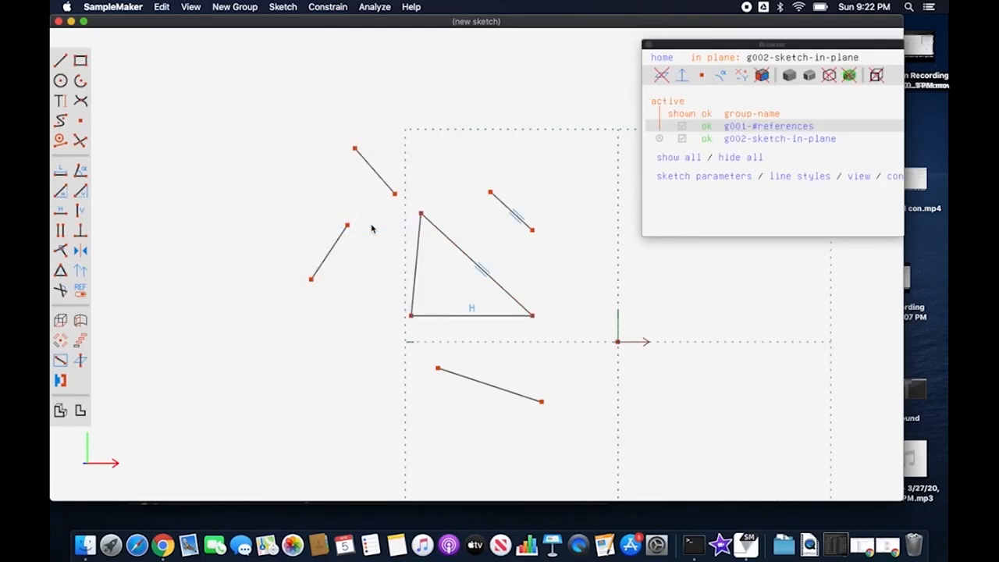
# Step: Constrain the triangle's left side and the short free line beside it to be parallel
pyautogui.click(416, 263)
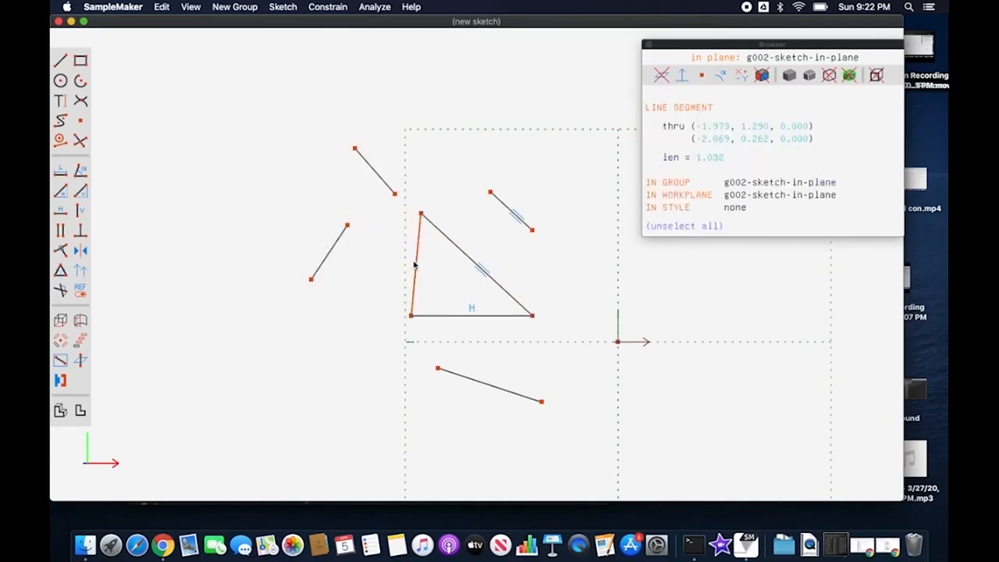
pyautogui.click(338, 245)
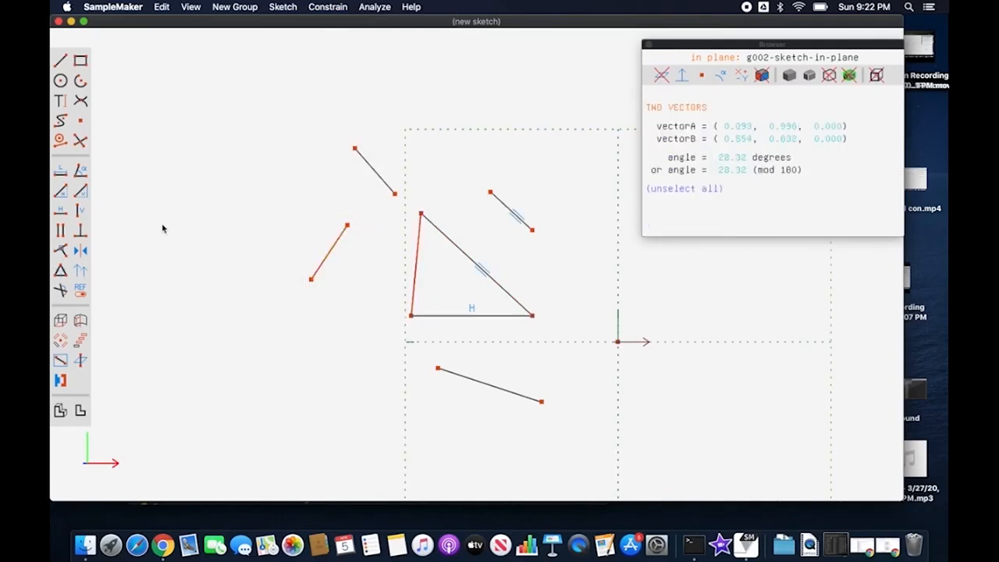
pyautogui.click(62, 233)
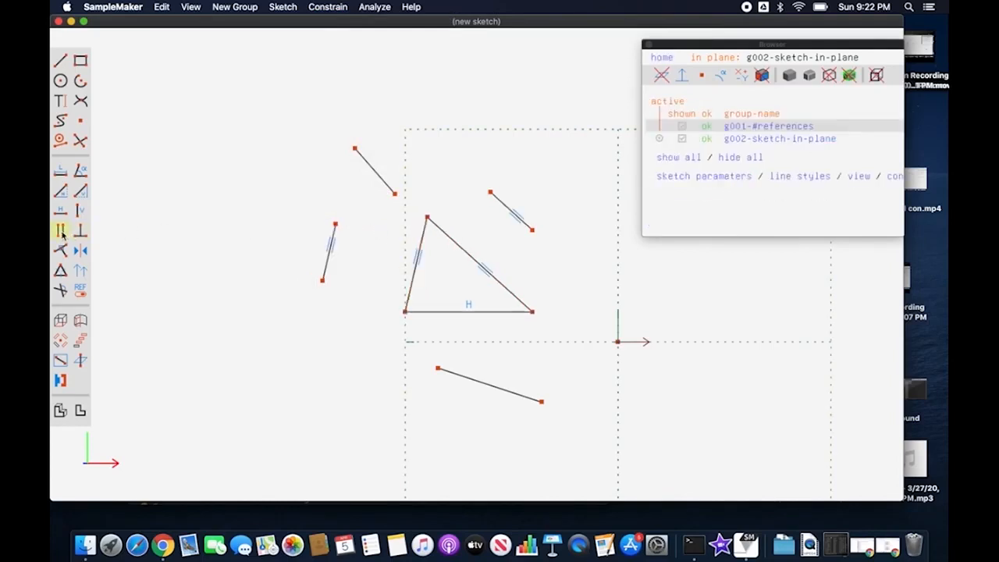
# Step: Constrain the free line below the triangle to be parallel to the triangle's horizontal base
pyautogui.click(415, 266)
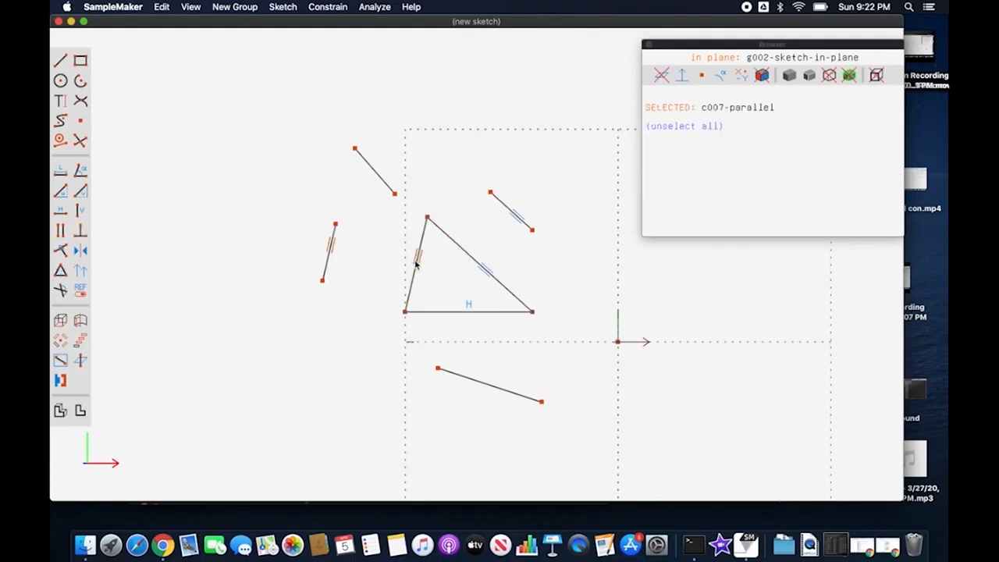
pyautogui.press('Escape')
pyautogui.click(469, 310)
pyautogui.click(484, 384)
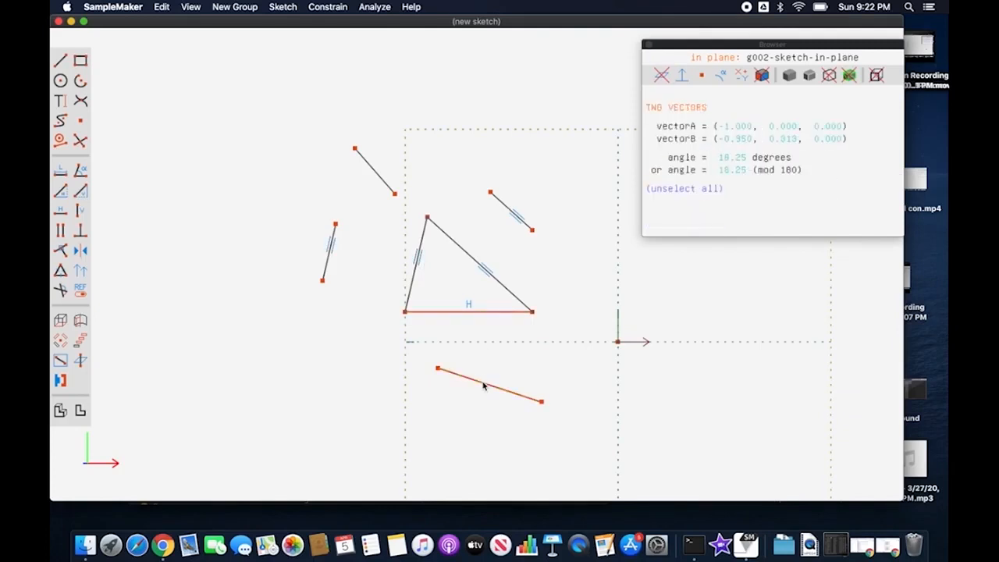
pyautogui.click(60, 231)
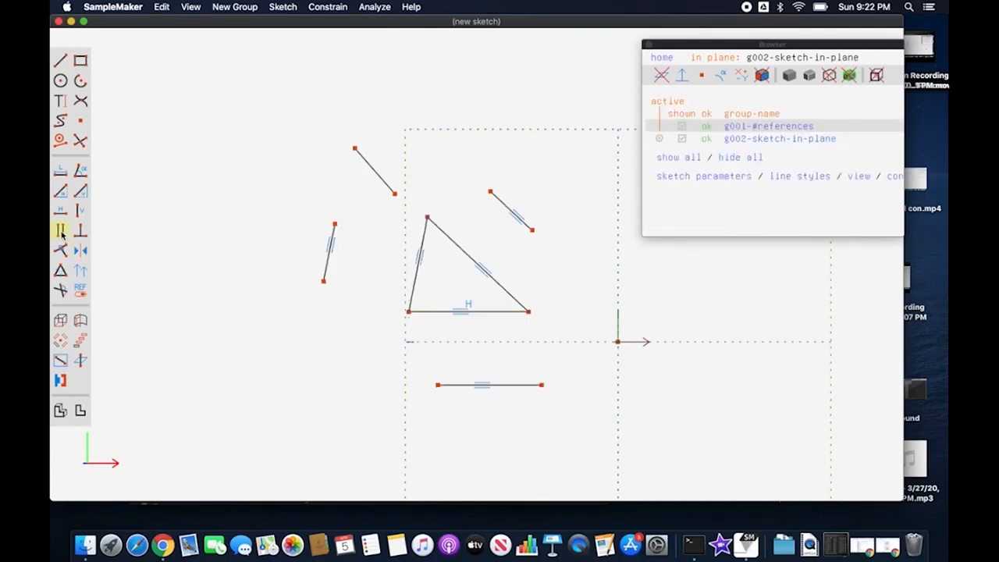
# Step: Constrain the free line above and left of the triangle to be parallel to the triangle's sloping right side
pyautogui.click(377, 175)
pyautogui.click(460, 250)
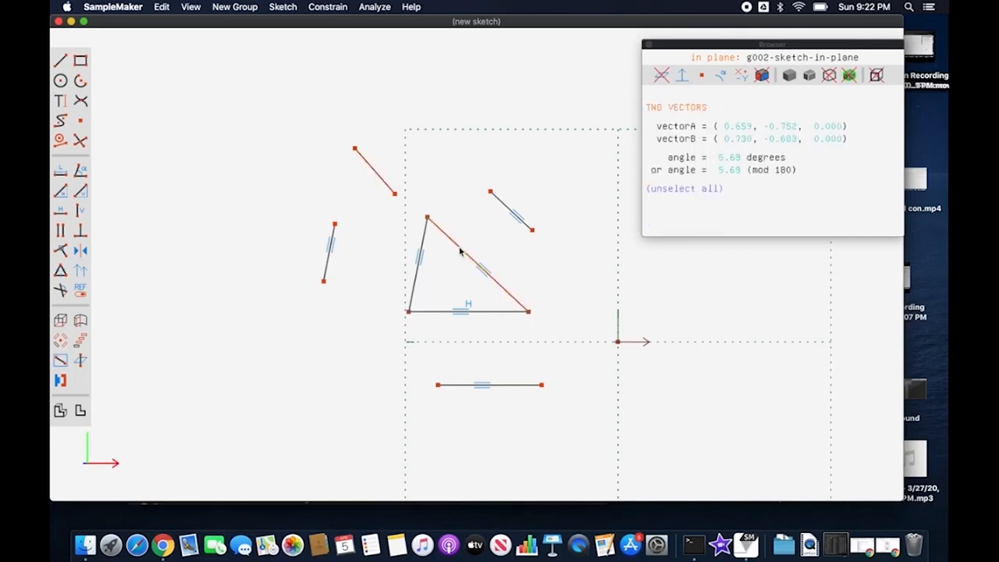
pyautogui.click(60, 230)
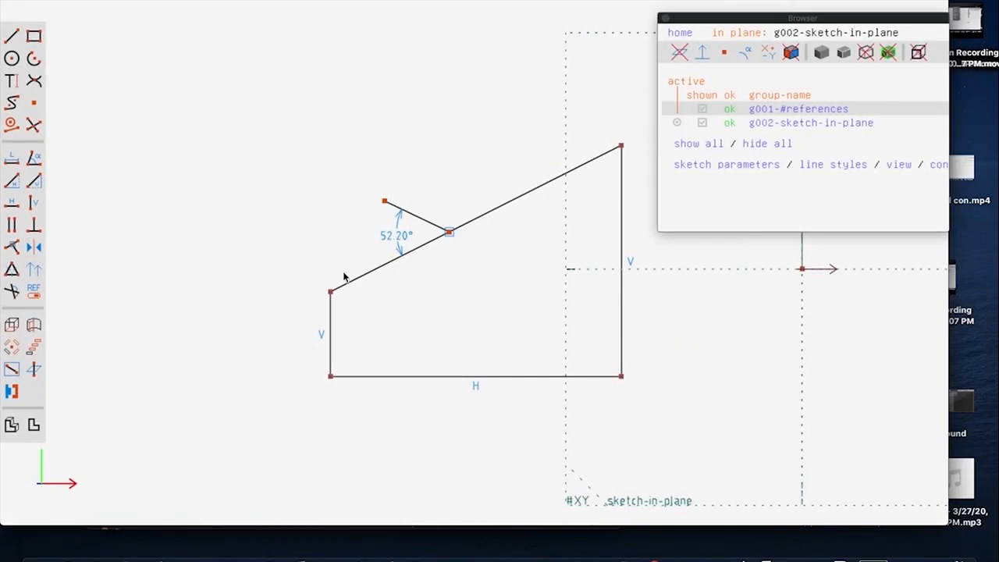
# Step: Replace the angle dimension between the short line and the quadrilateral's sloped top edge with a perpendicular constraint
pyautogui.click(392, 240)
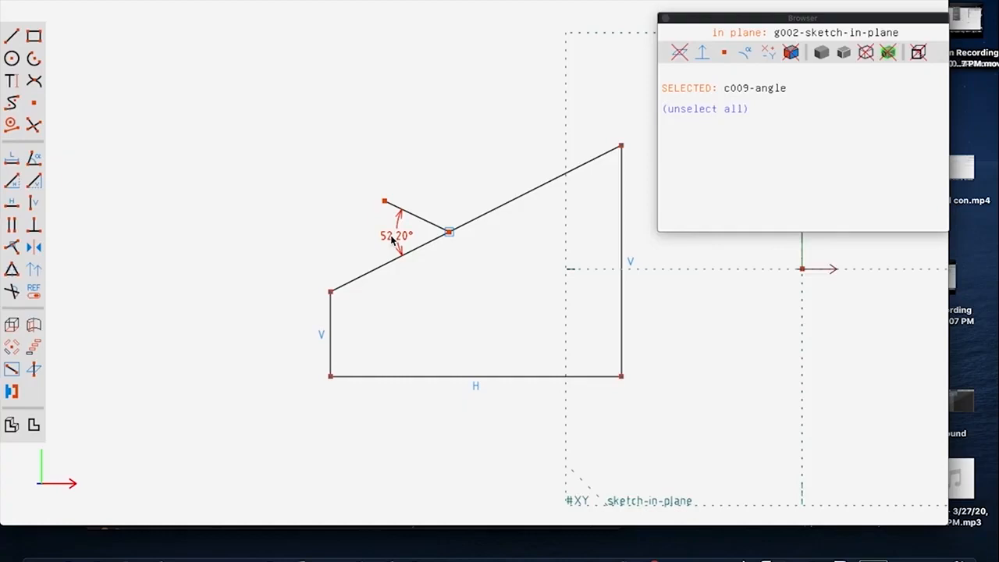
pyautogui.press('Delete')
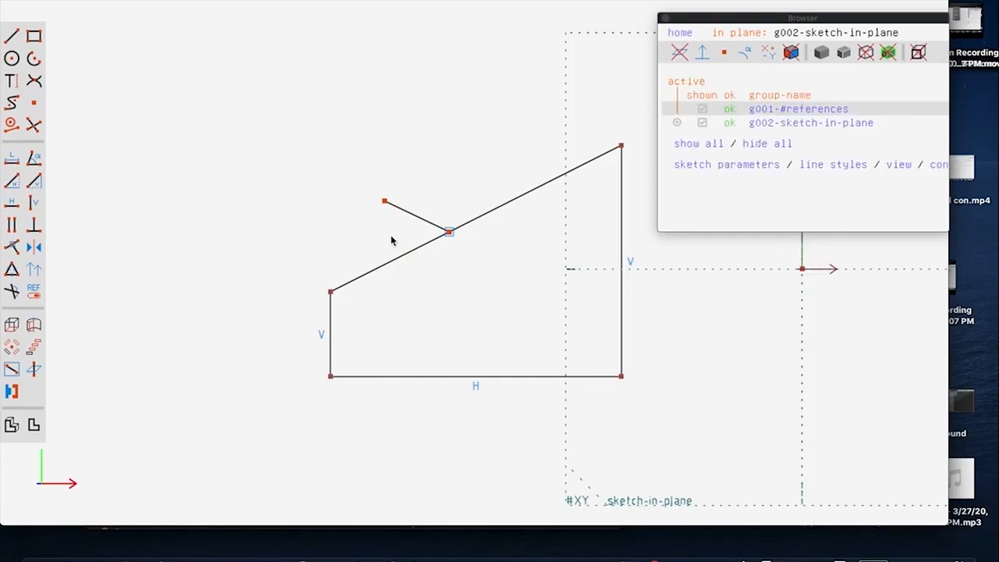
pyautogui.click(414, 218)
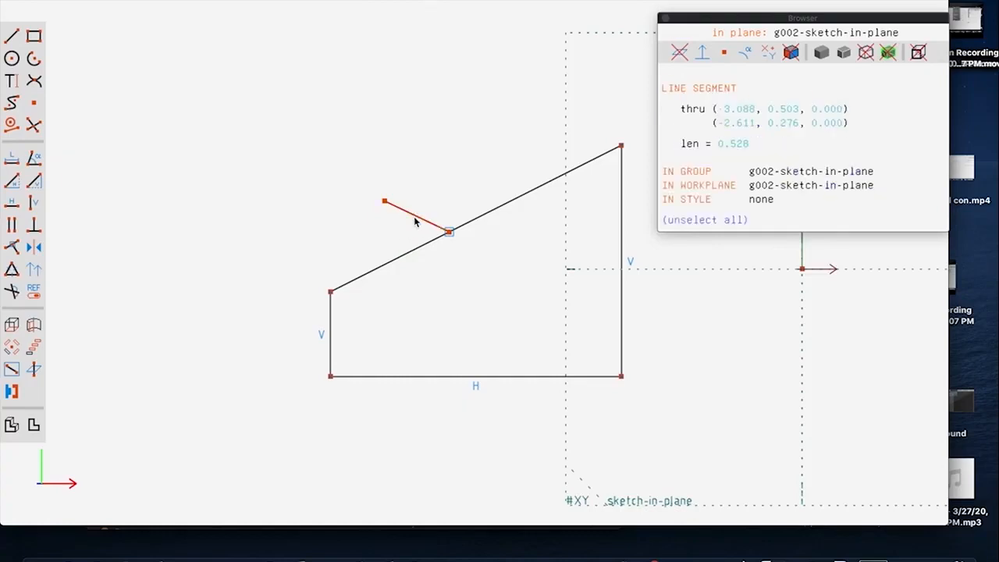
pyautogui.click(405, 256)
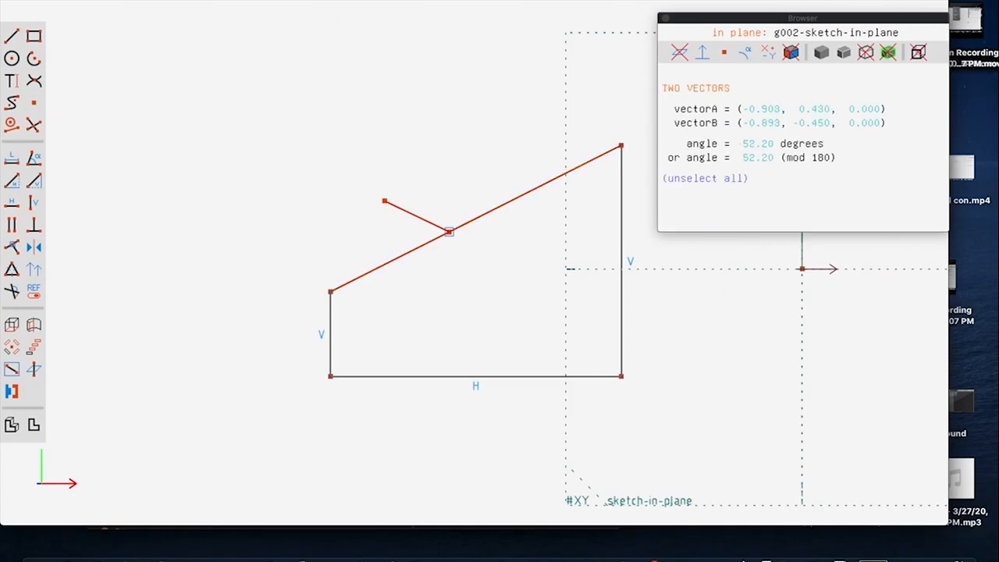
pyautogui.click(308, 1)
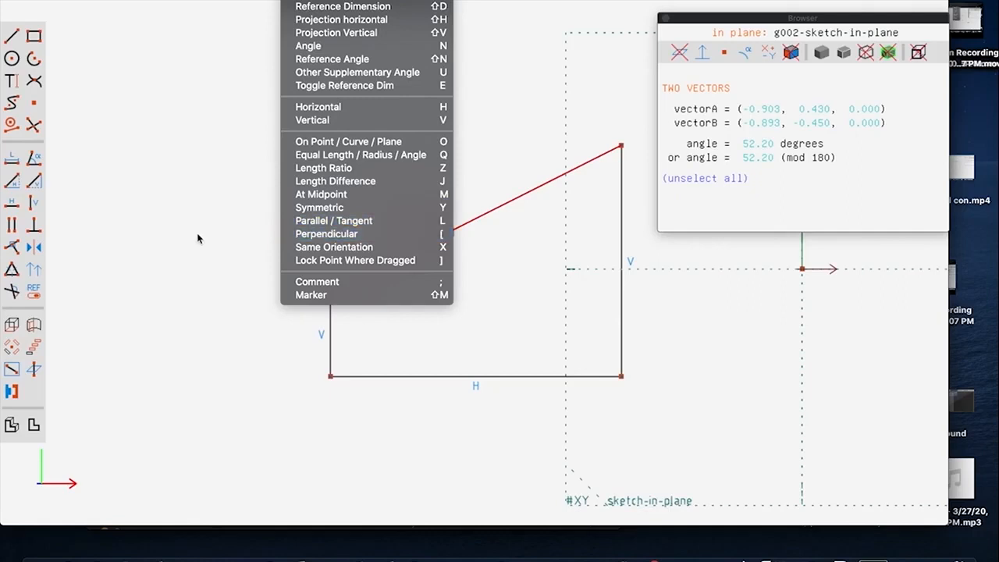
pyautogui.click(34, 228)
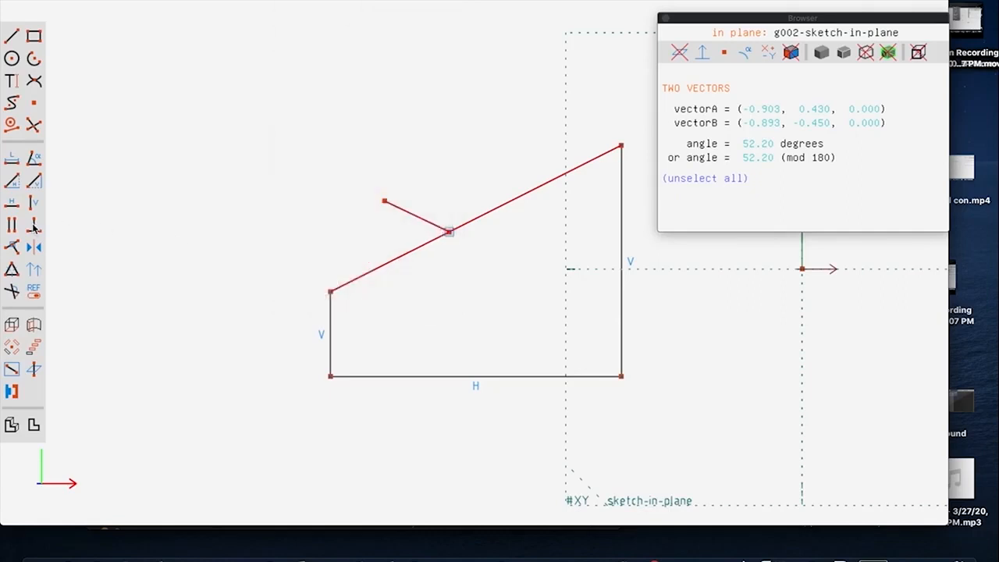
pyautogui.click(34, 227)
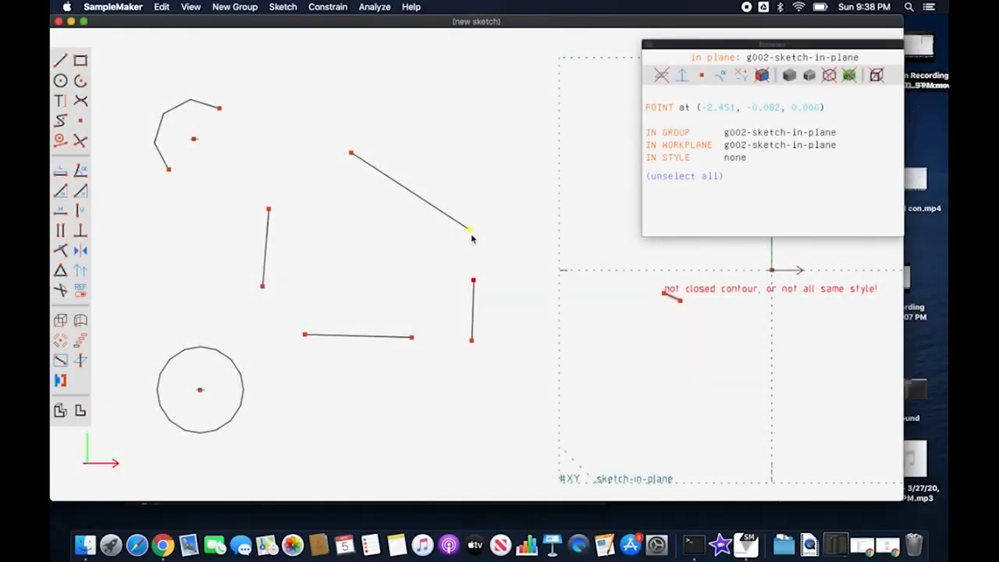
# Step: Constrain the slanted line's lower endpoint and the right-hand line's upper endpoint to coincide using On Point / Curve / Plane
pyautogui.click(470, 229)
pyautogui.click(327, 7)
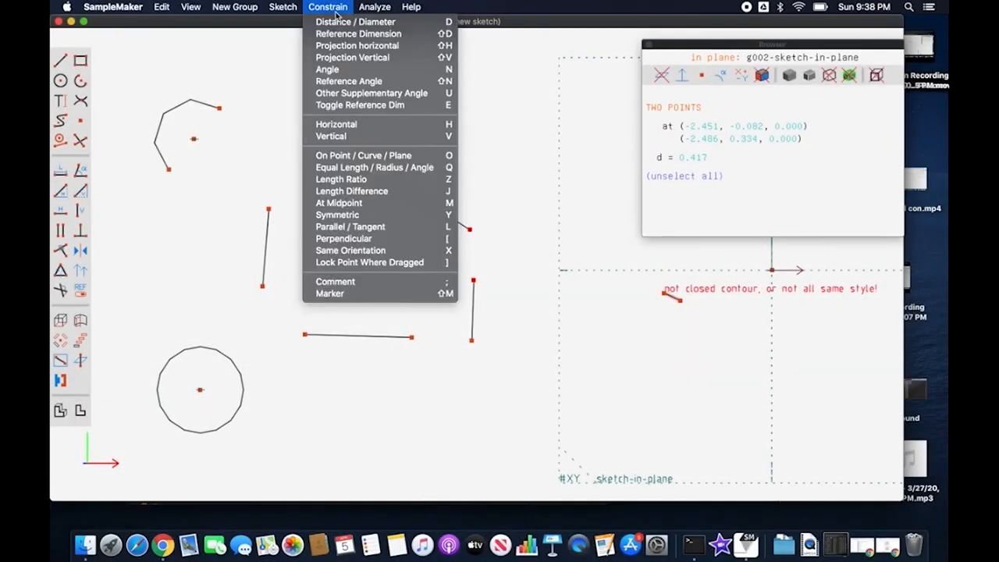
pyautogui.click(387, 155)
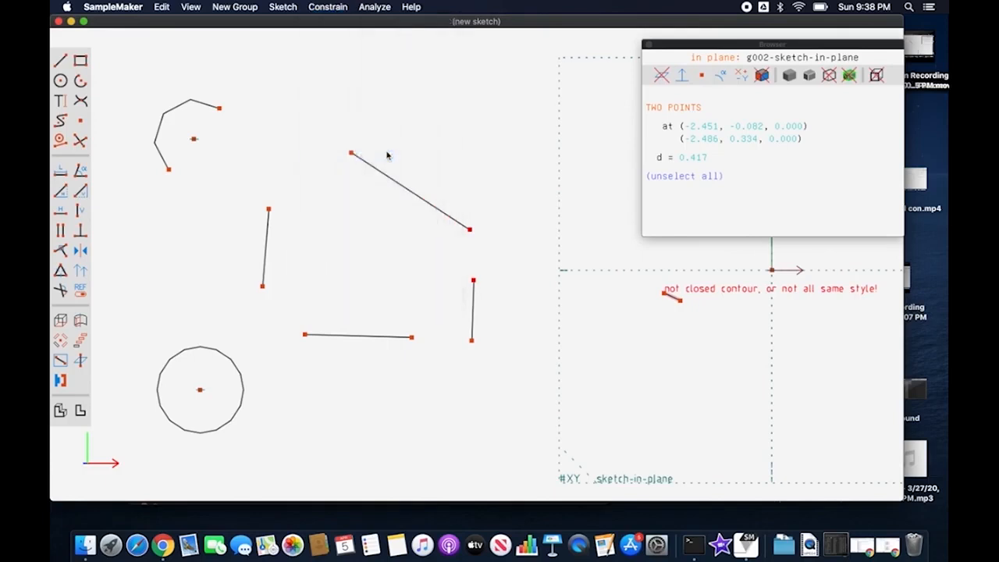
# Step: Constrain the right-hand line's lower endpoint to coincide with the right endpoint of the nearly horizontal line
pyautogui.click(471, 341)
pyautogui.click(411, 338)
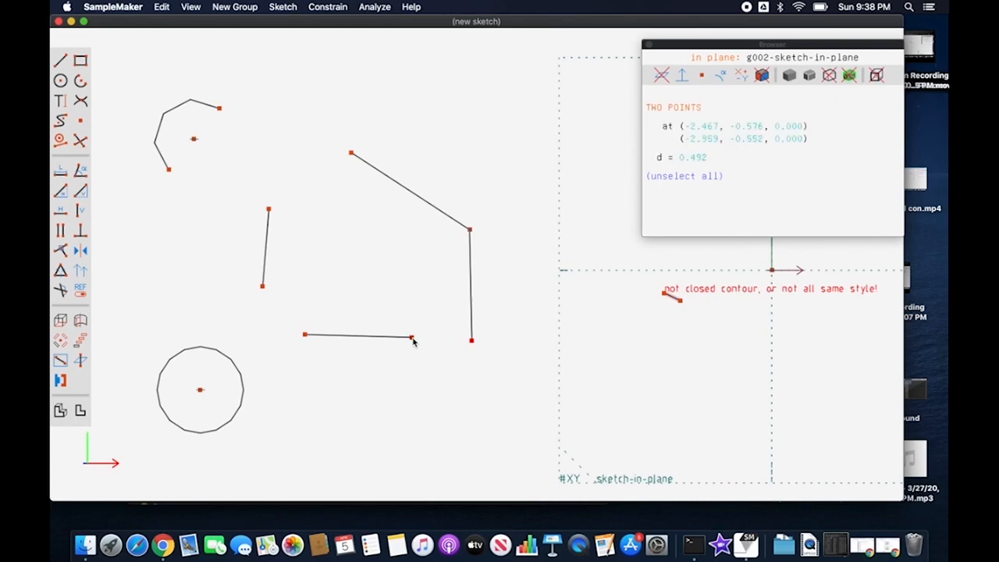
pyautogui.click(61, 251)
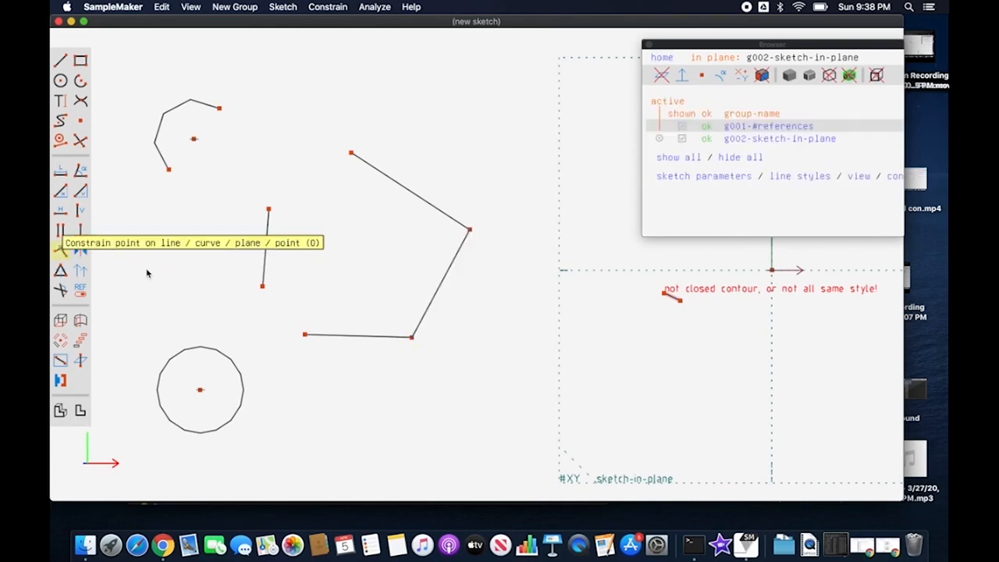
# Step: Constrain the short line's lower endpoint to coincide with the left endpoint of the nearly horizontal bottom line
pyautogui.click(261, 287)
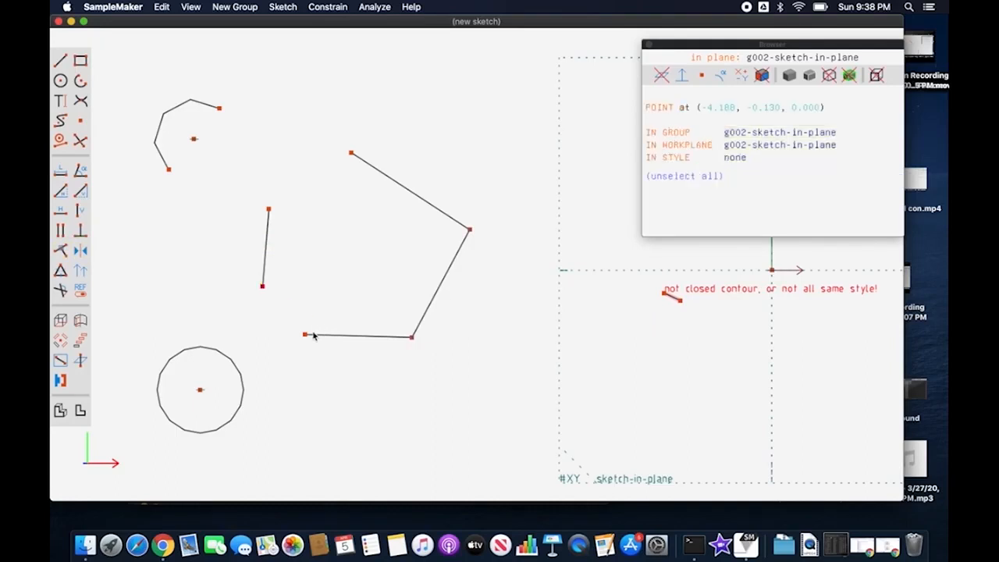
pyautogui.click(305, 335)
pyautogui.press('o')
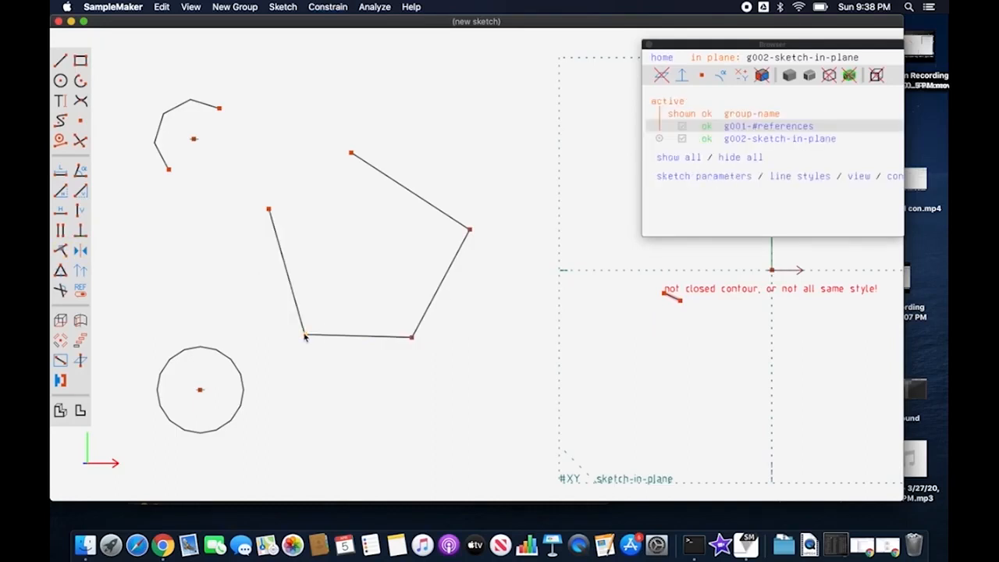
# Step: Close the quadrilateral by constraining its two open upper endpoints to coincide, and move the joined corner upward
pyautogui.click(350, 154)
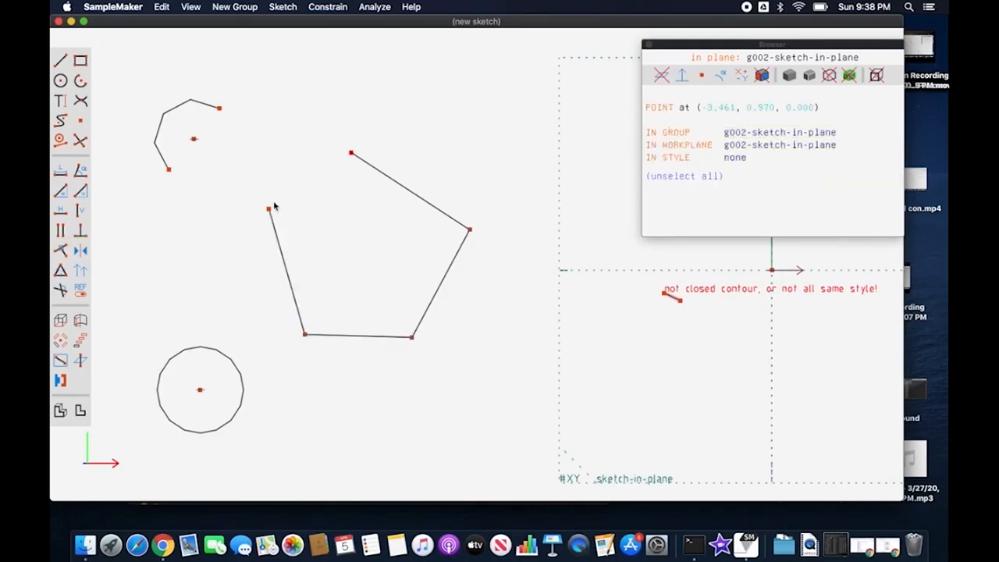
pyautogui.click(270, 209)
pyautogui.press('o')
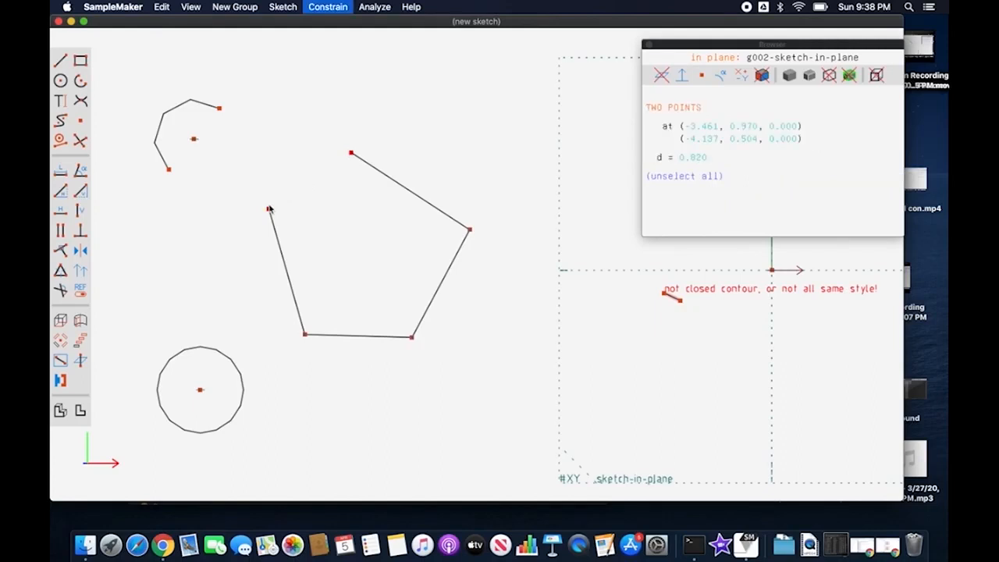
pyautogui.moveTo(273, 209); pyautogui.dragTo(268, 128)
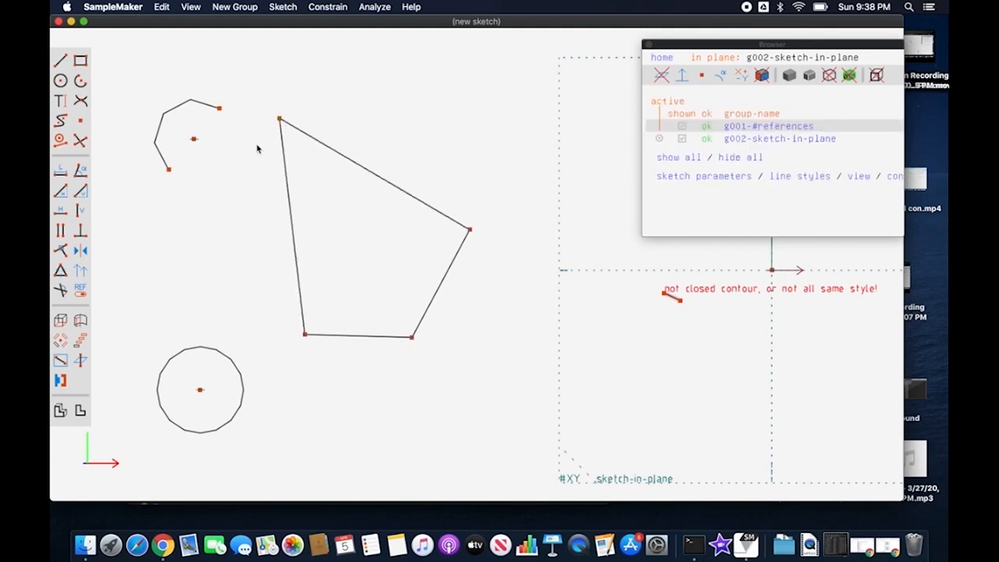
# Step: Constrain the open arc's two endpoints to coincide with the quadrilateral's upper-left and lower-left corners
pyautogui.click(220, 111)
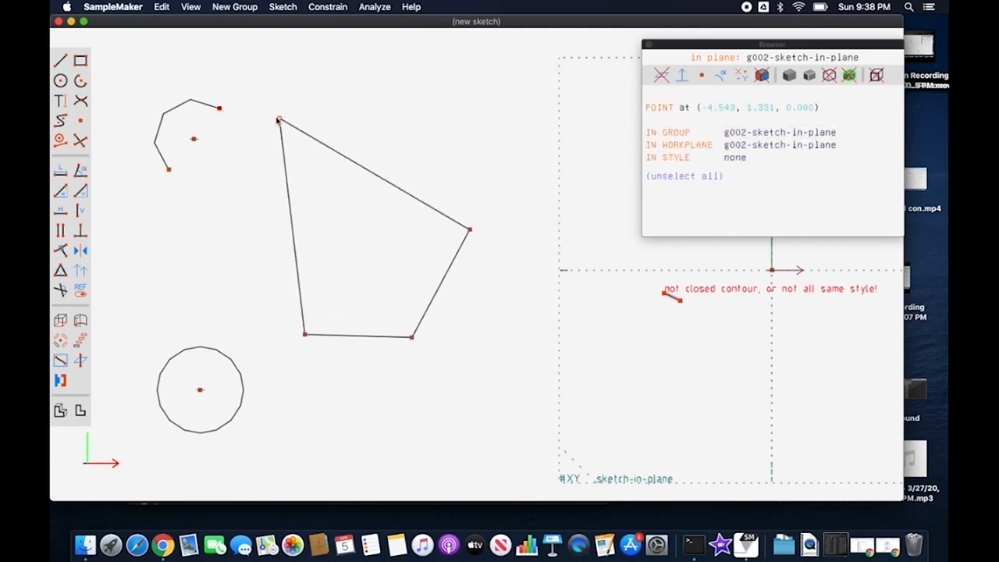
pyautogui.click(279, 120)
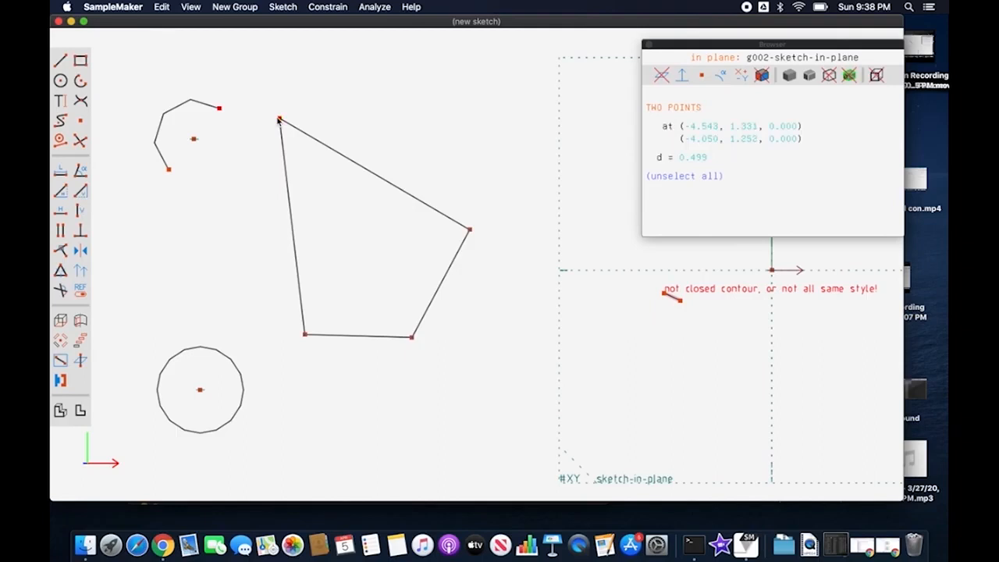
pyautogui.press('o')
pyautogui.click(163, 177)
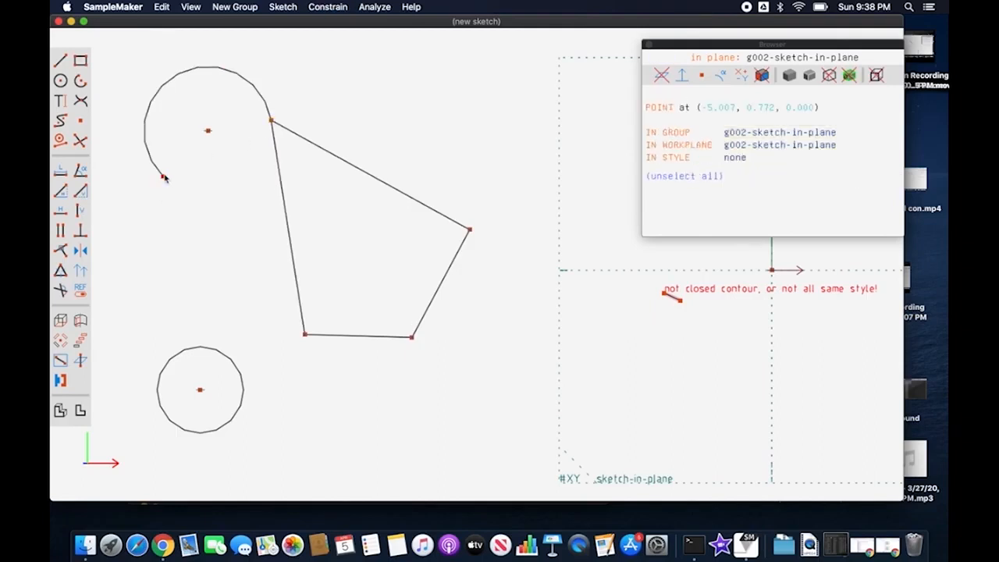
pyautogui.click(305, 335)
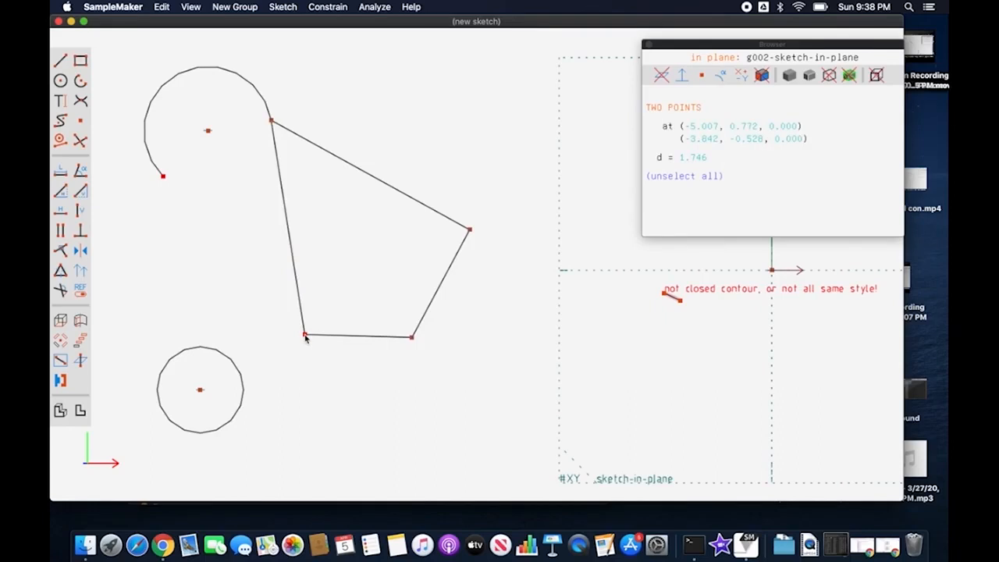
pyautogui.press('o')
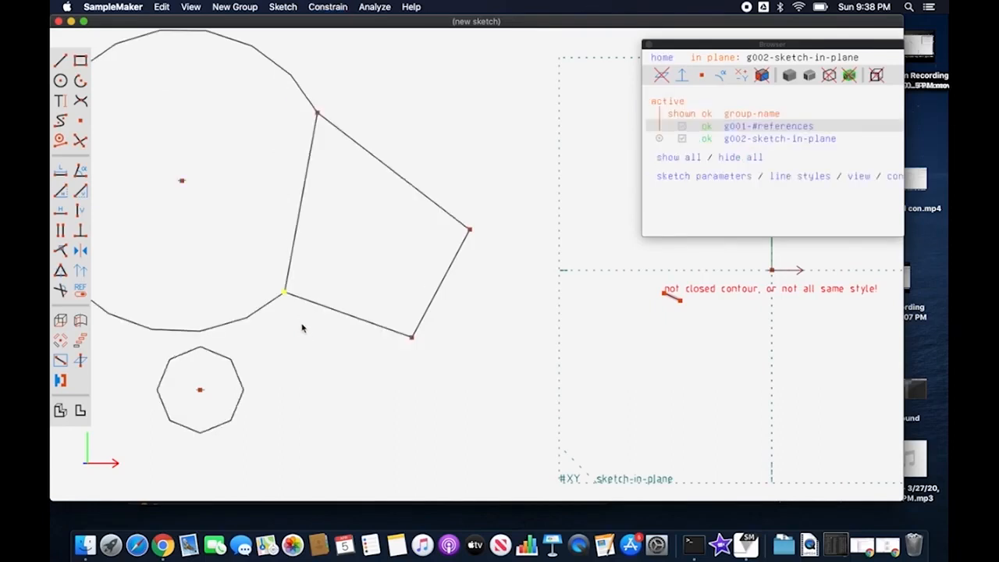
# Step: Constrain the arc's center point to the midpoint of the quadrilateral's left side with At Midpoint
pyautogui.click(183, 181)
pyautogui.click(305, 205)
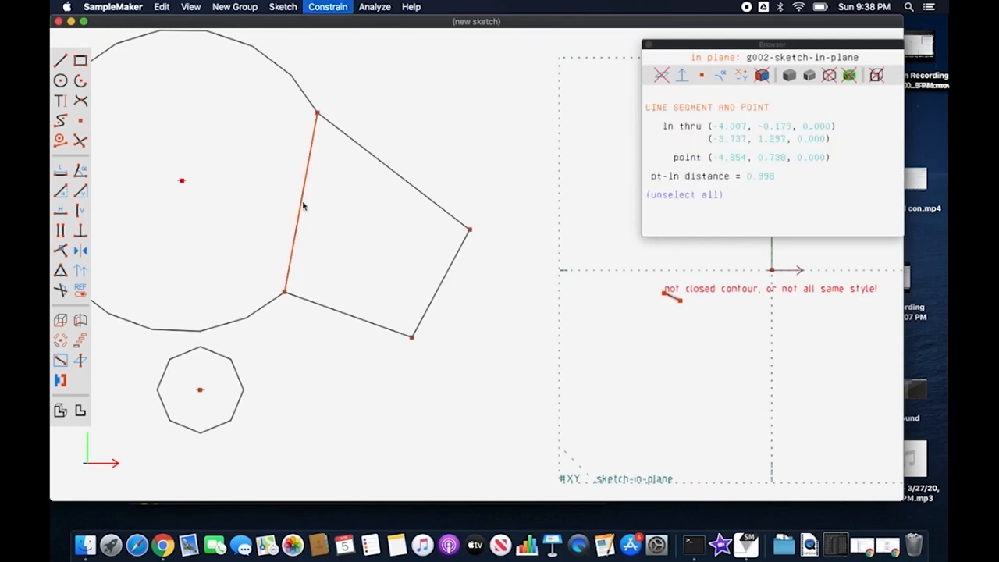
pyautogui.press('m')
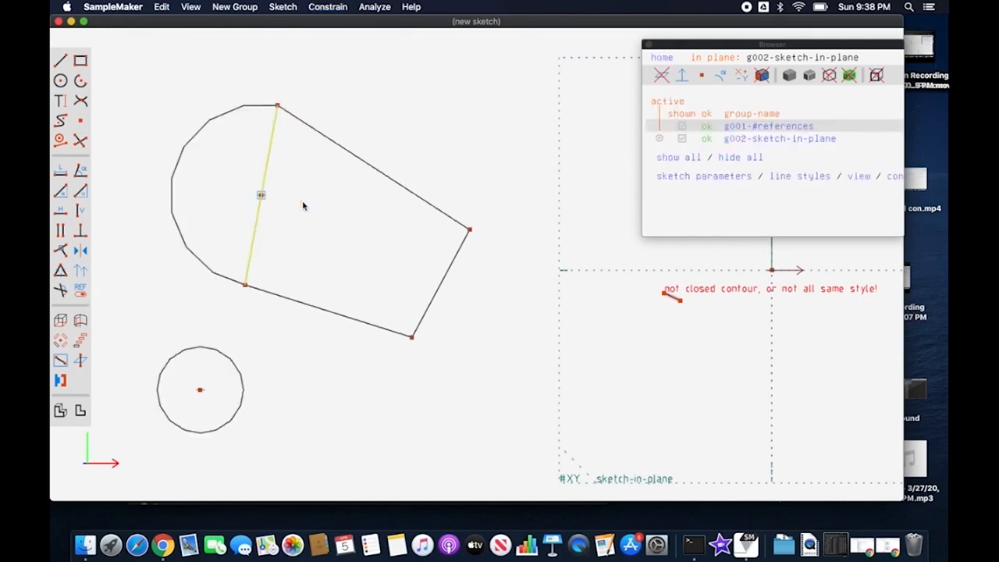
# Step: Constrain the small circle's center to coincide with the quadrilateral's lowest corner
pyautogui.click(240, 403)
pyautogui.press('Escape')
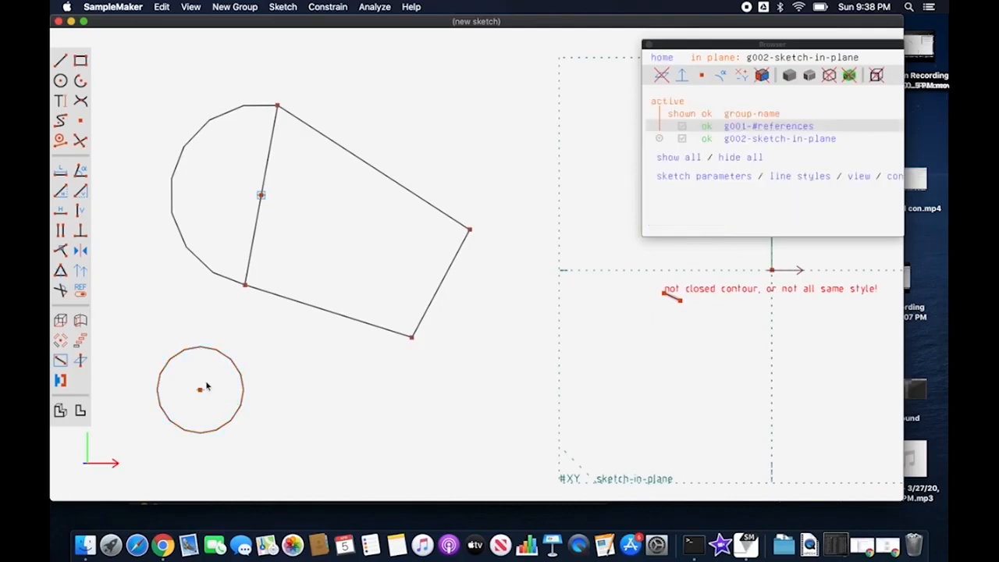
pyautogui.click(199, 390)
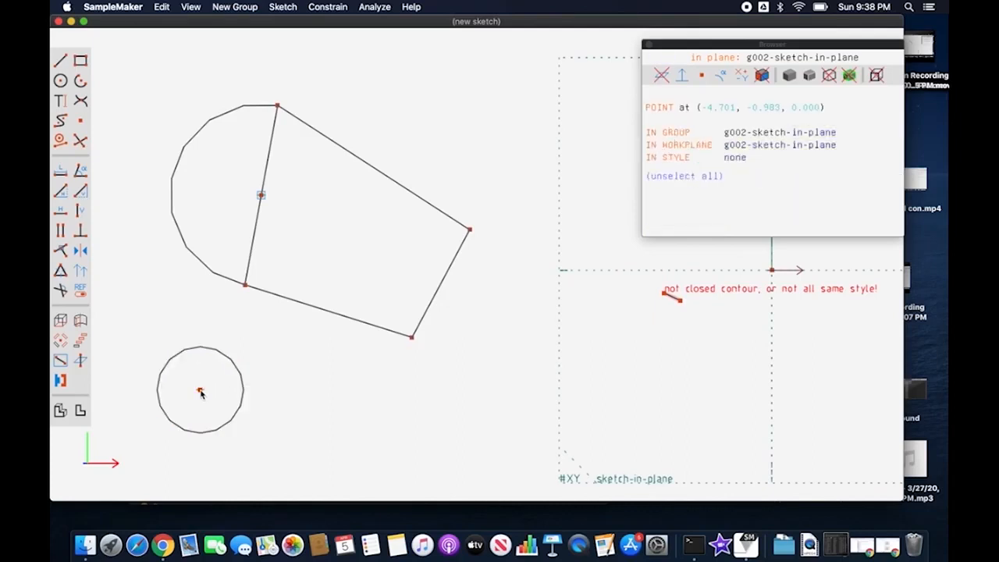
pyautogui.click(411, 338)
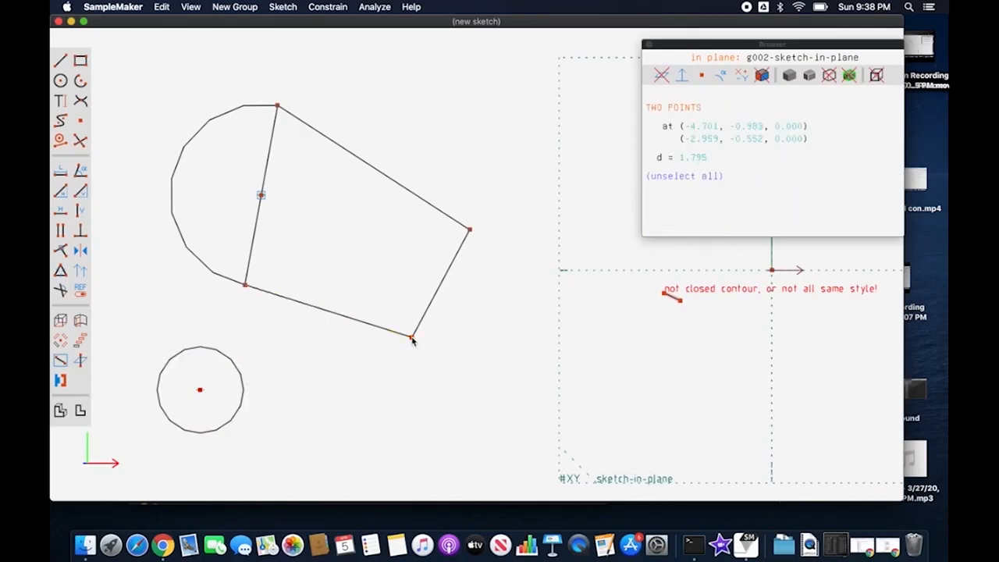
pyautogui.press('o')
# Step: Draw a short, upward-sloping free line segment below the quadrilateral, to the left of the small circle
pyautogui.press('s')
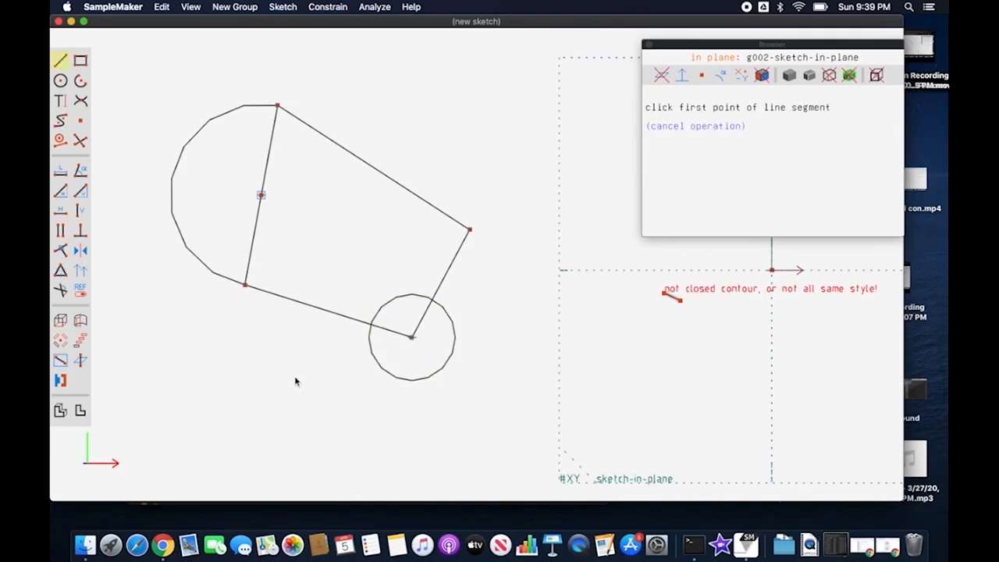
pyautogui.click(254, 391)
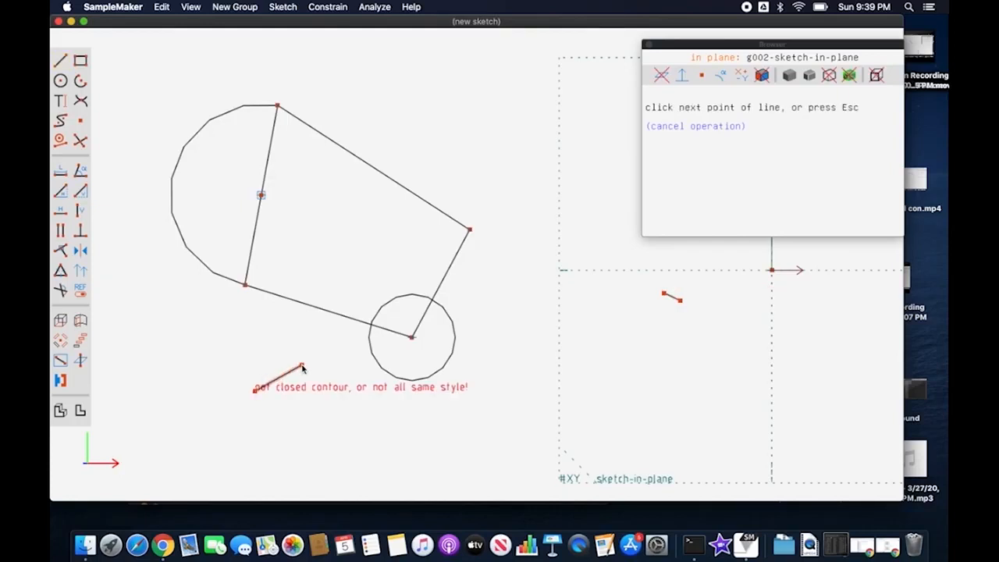
pyautogui.press('Escape')
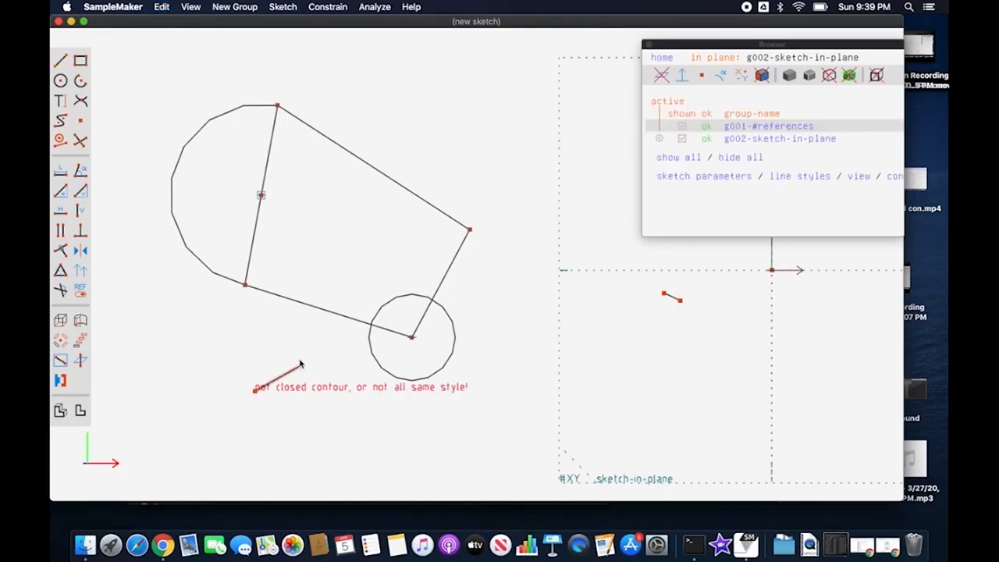
# Step: Place a datum point just right of the small circle and constrain it to lie on the circle's curve
pyautogui.click(81, 122)
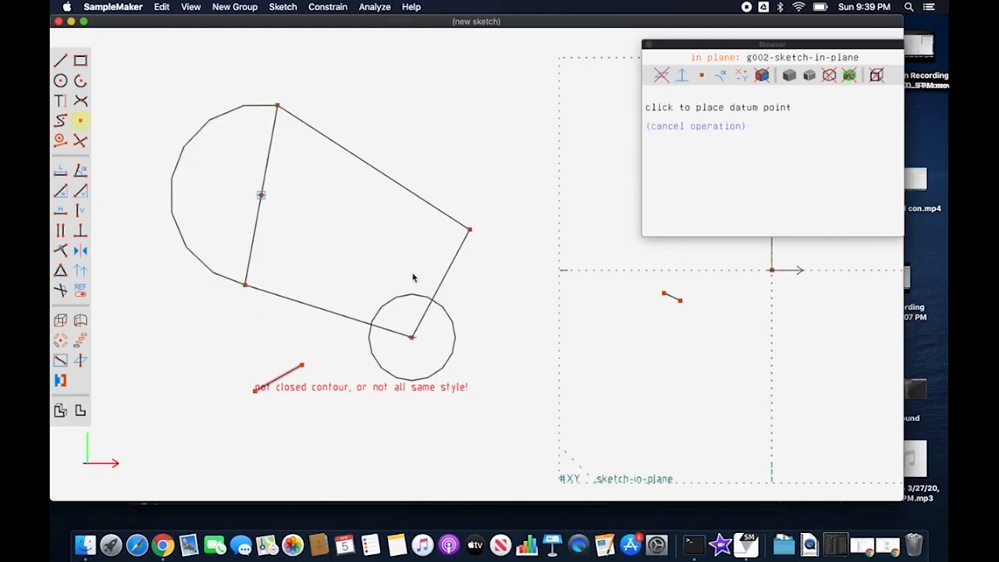
pyautogui.click(487, 356)
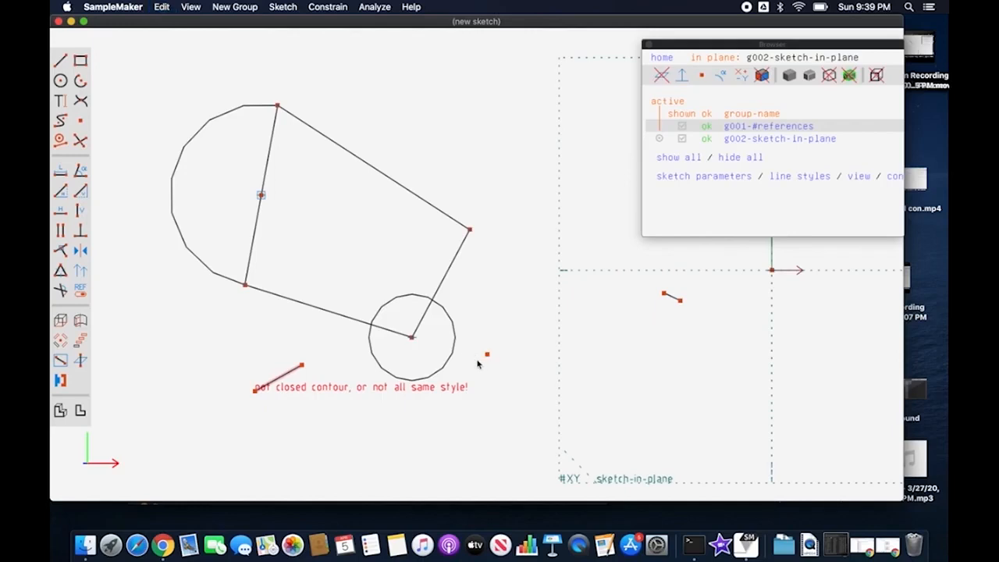
pyautogui.click(487, 356)
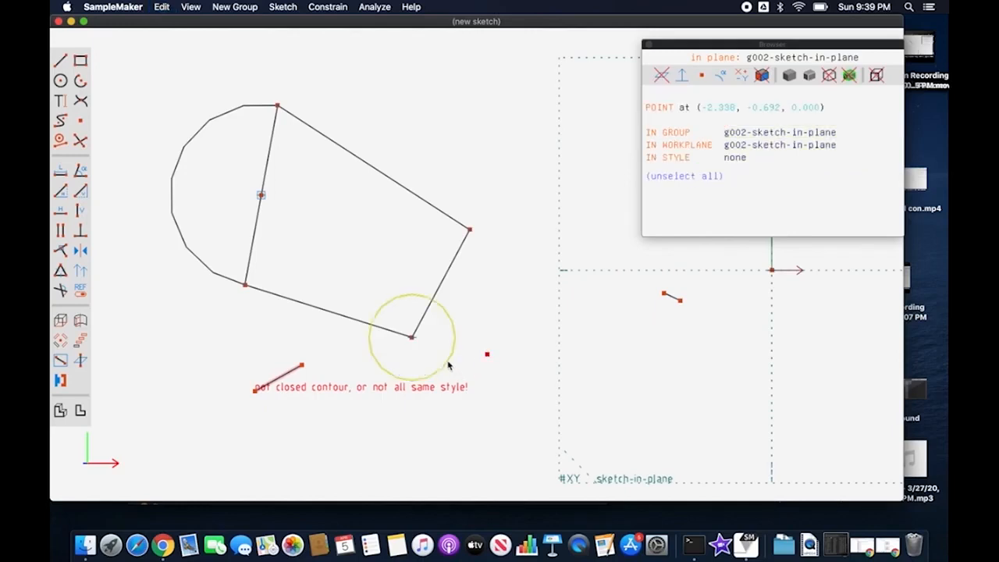
pyautogui.click(449, 366)
pyautogui.press('o')
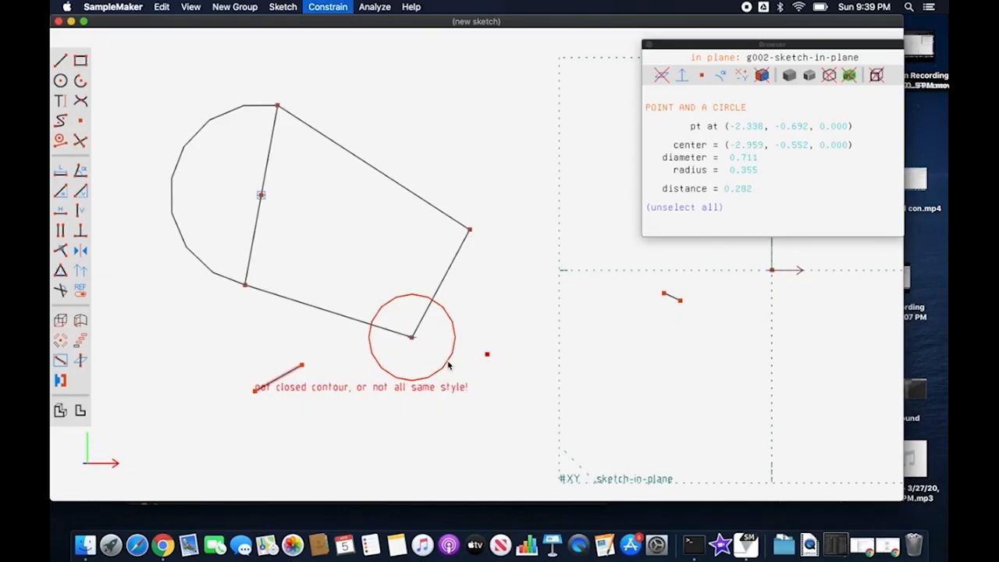
pyautogui.moveTo(472, 358); pyautogui.dragTo(458, 343)
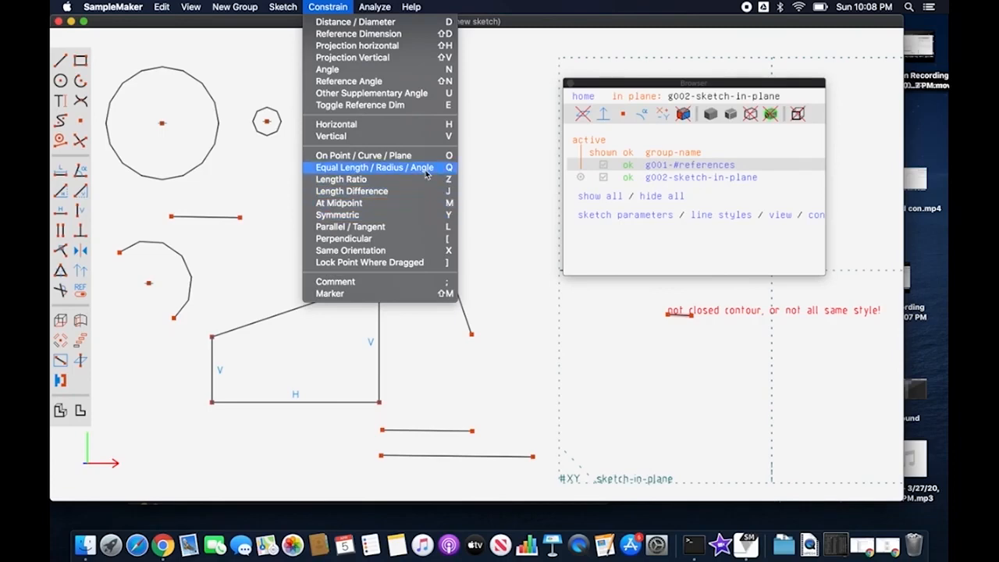
# Step: Try an Equal Length constraint between the trapezoid's sloped top edge and the shorter free line below, and undo it
pyautogui.click(497, 170)
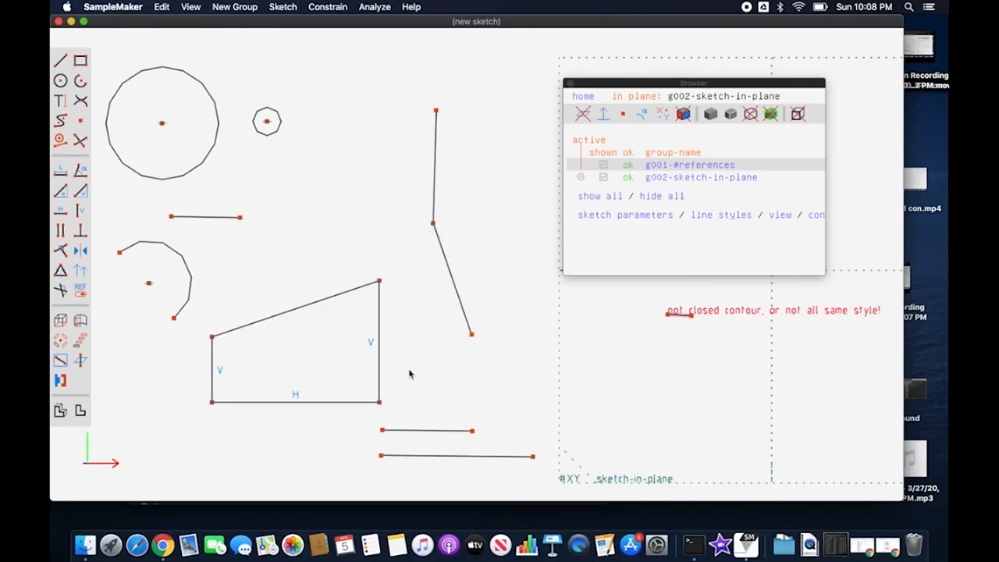
pyautogui.click(335, 296)
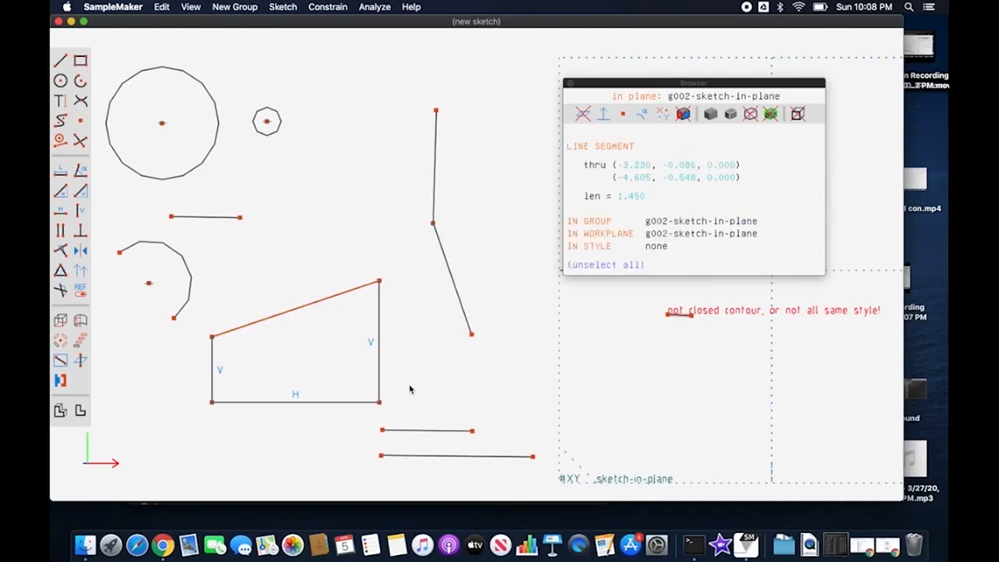
pyautogui.click(423, 430)
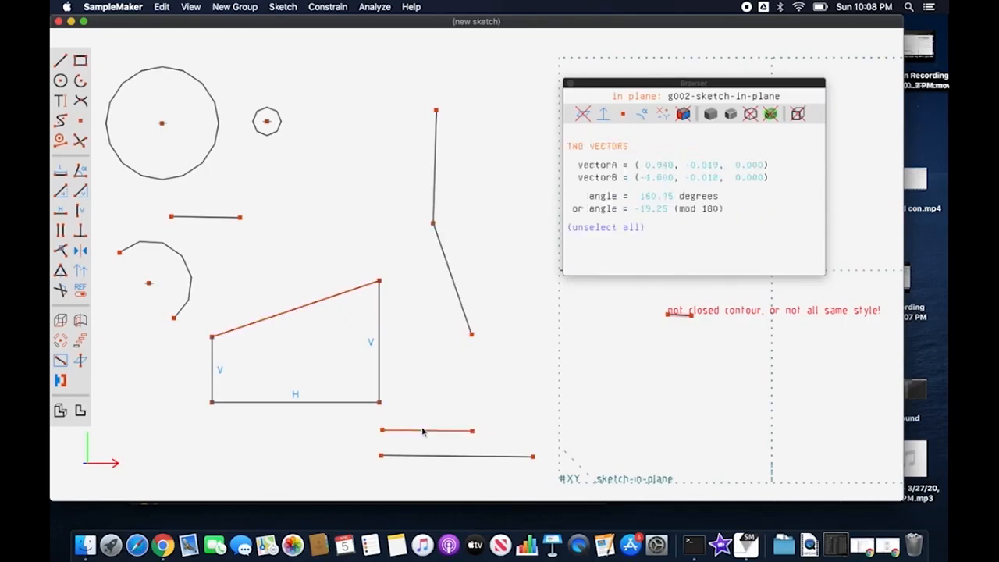
pyautogui.click(61, 270)
pyautogui.press('super+z')
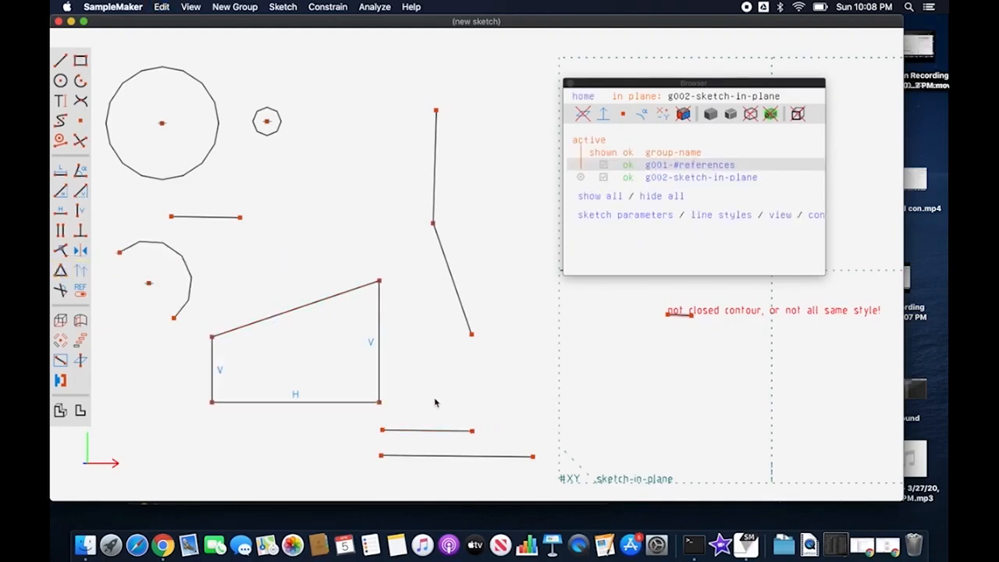
# Step: Apply Equal Length with the shorter free line selected before the trapezoid's sloped top edge, and undo it
pyautogui.click(440, 430)
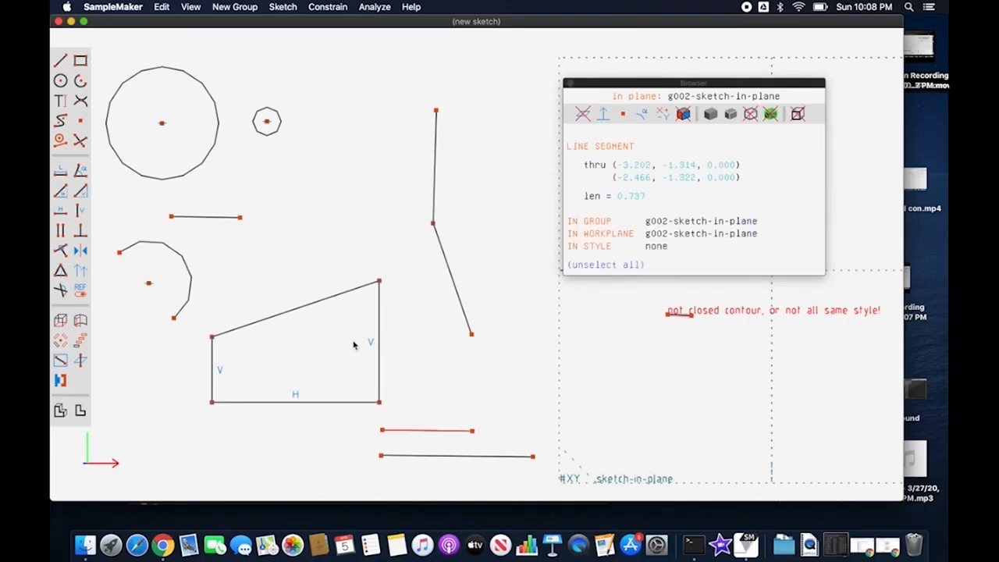
pyautogui.click(331, 295)
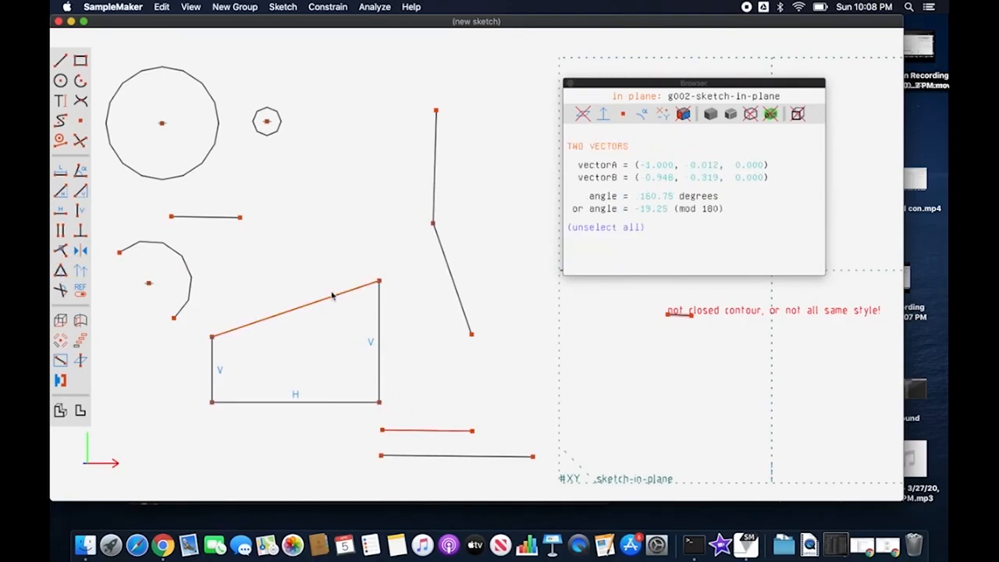
pyautogui.press('q')
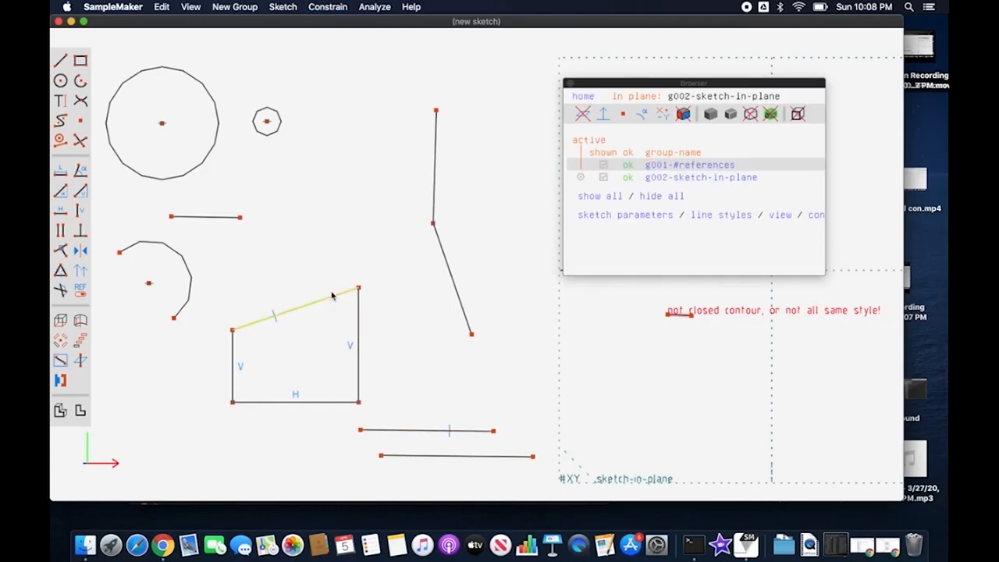
pyautogui.press('super+z')
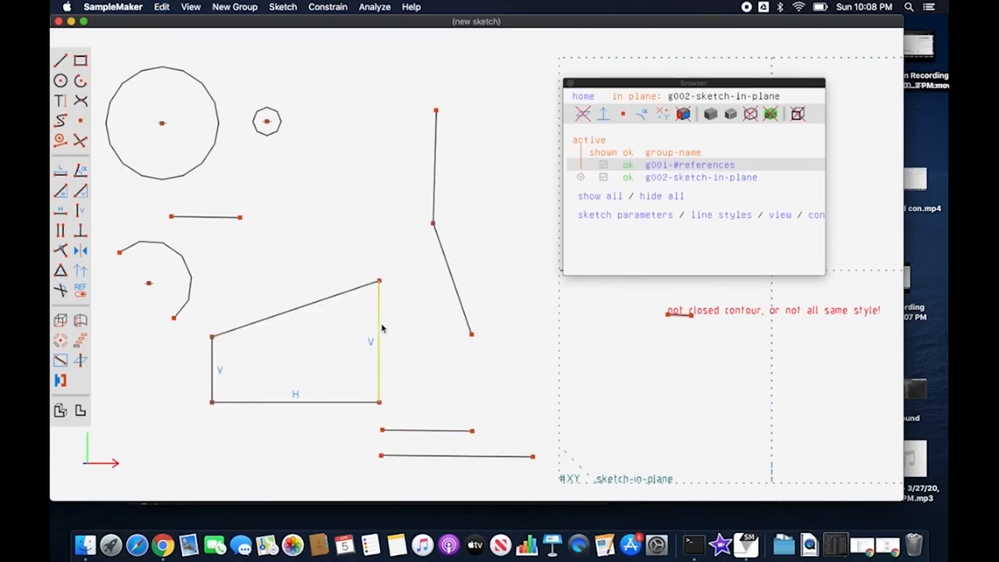
# Step: Constrain the trapezoid's right vertical side and the lower slanted line of the connected pair to equal length
pyautogui.click(380, 329)
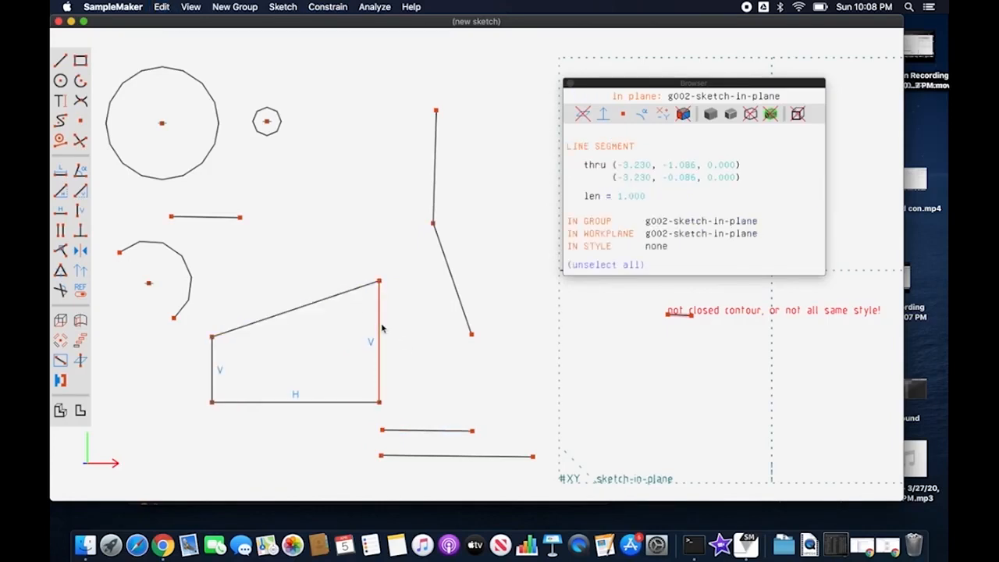
pyautogui.click(459, 298)
pyautogui.press('q')
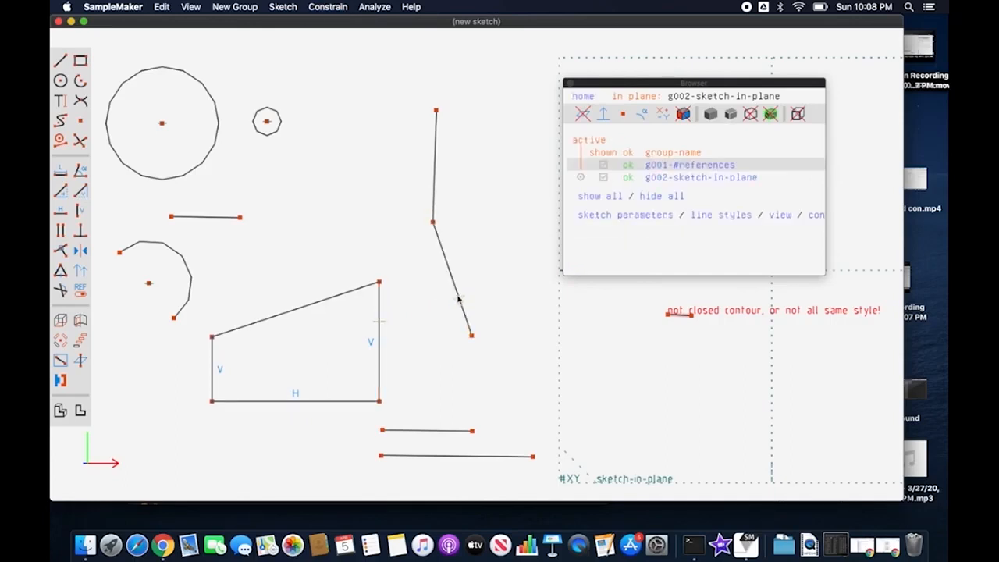
# Step: Delete the equal-length constraint between the trapezoid's right vertical side and the lower slanted line of the connected pair
pyautogui.click(383, 324)
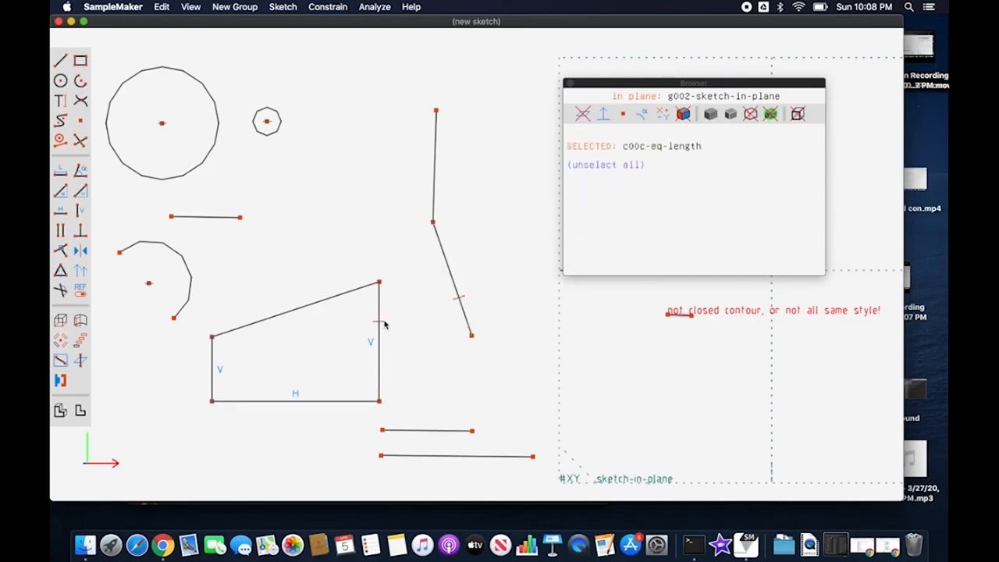
pyautogui.rightClick(383, 324)
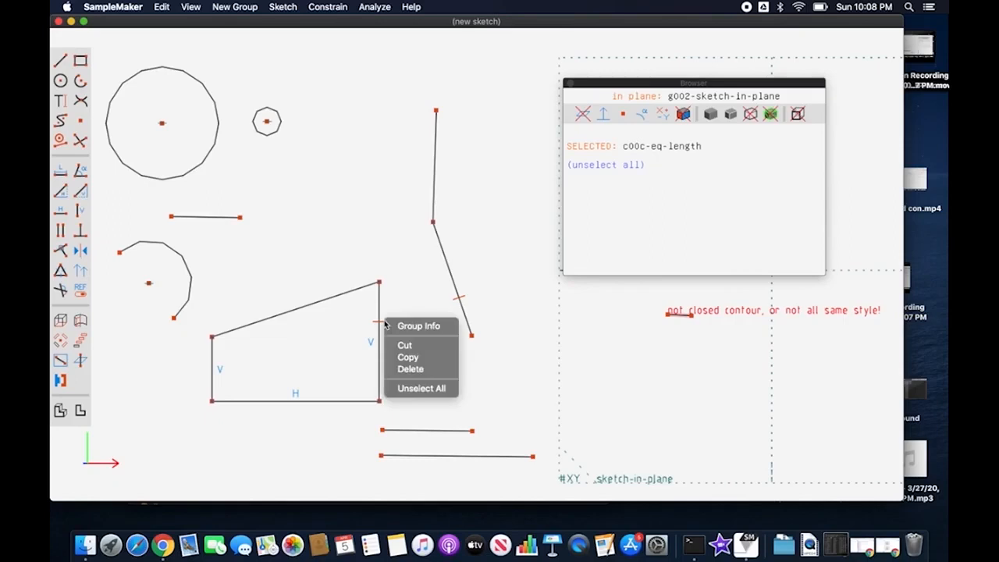
pyautogui.click(407, 369)
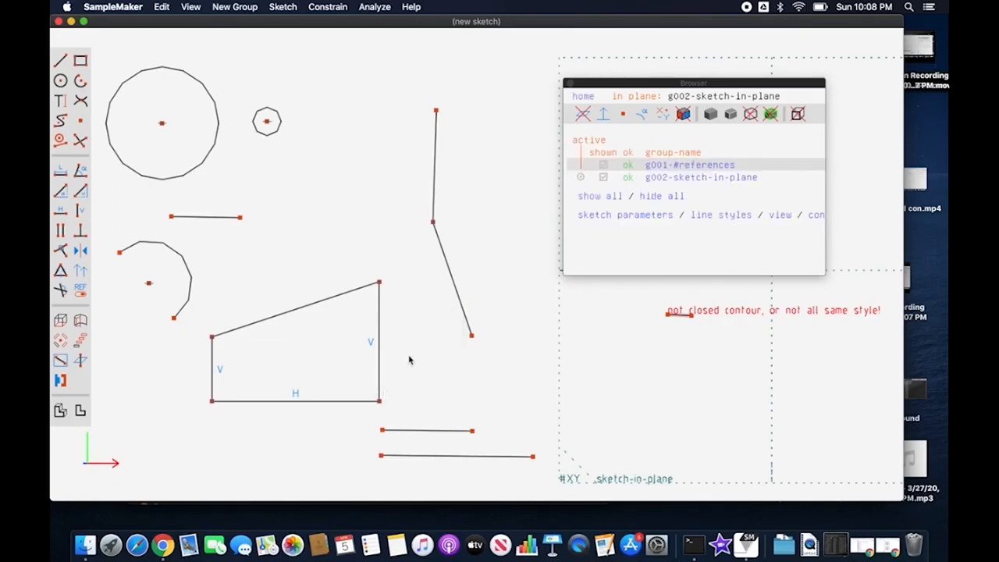
# Step: Constrain the two free lines below the trapezoid to equal length and shift the upper one to the right
pyautogui.click(427, 430)
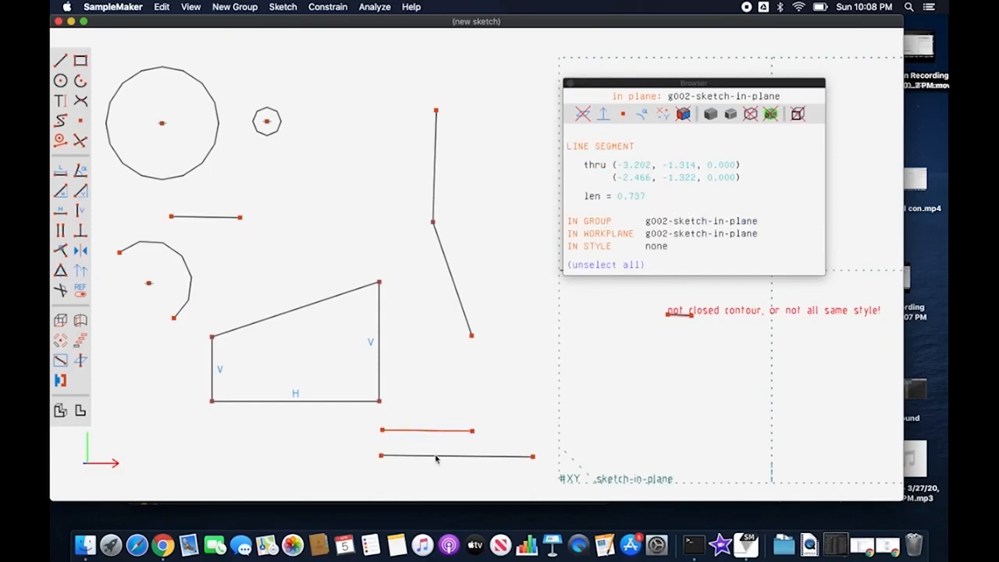
pyautogui.click(436, 456)
pyautogui.press('q')
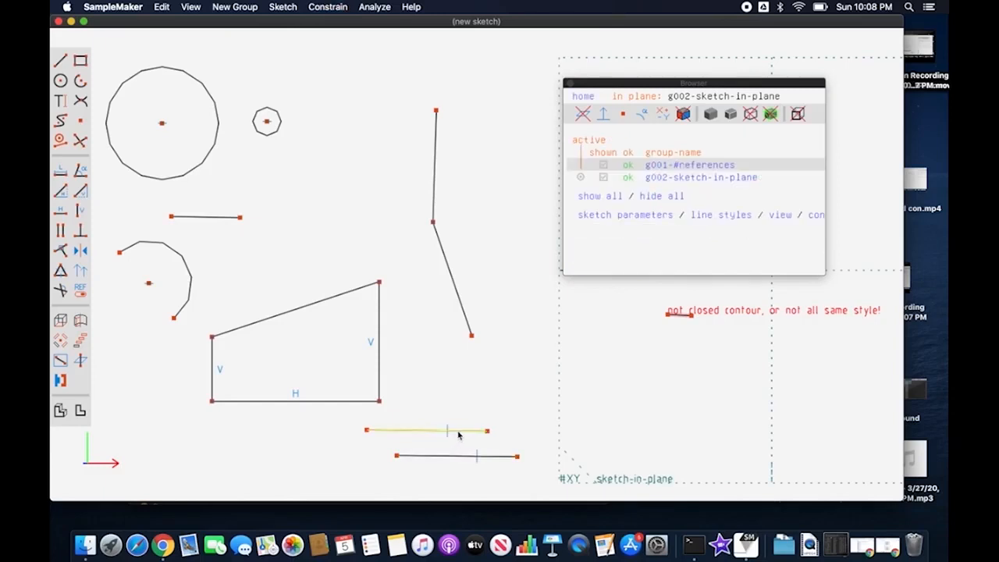
pyautogui.click(462, 431)
pyautogui.moveTo(504, 435); pyautogui.dragTo(506, 435)
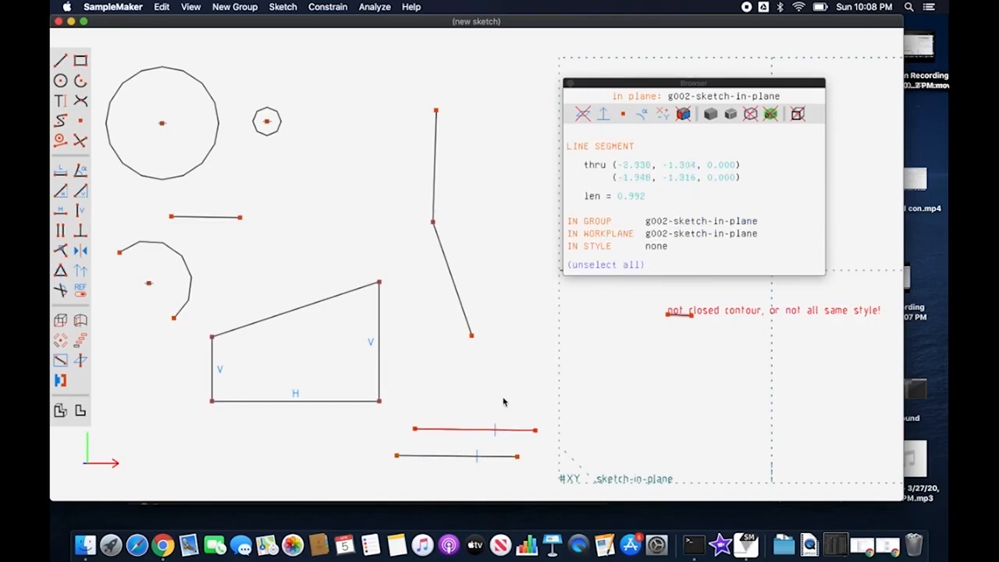
pyautogui.click(504, 402)
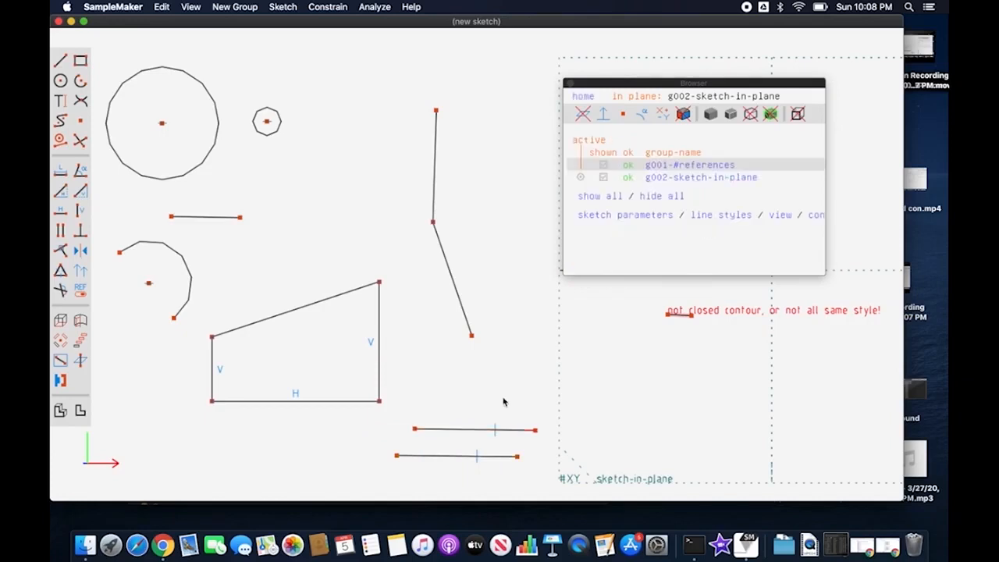
# Step: Constrain the connected pair's angle to equal the angle between the trapezoid's sloped top and right side, and move the trapezoid's lower-right corner
pyautogui.click(454, 291)
pyautogui.click(435, 197)
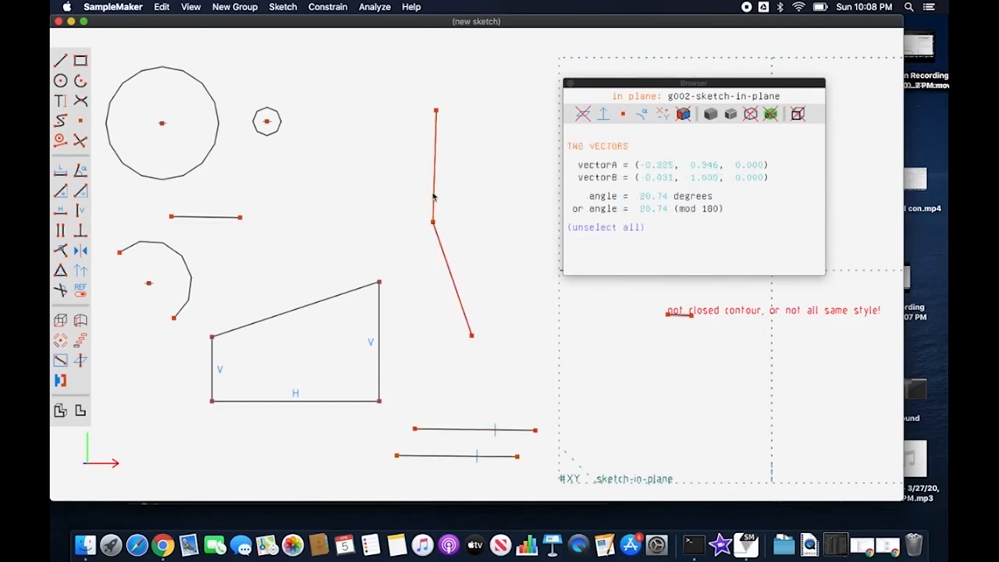
pyautogui.click(346, 289)
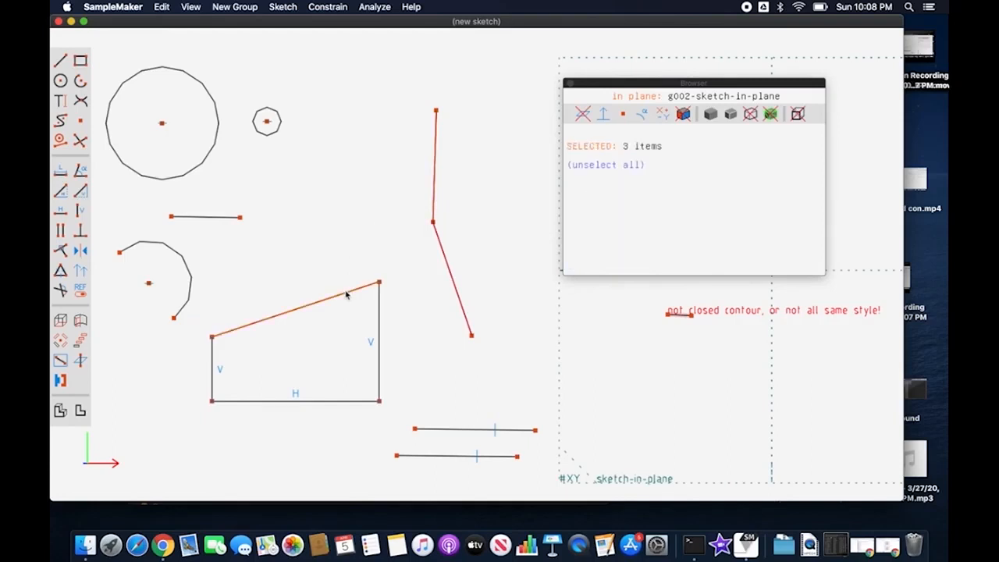
pyautogui.click(378, 317)
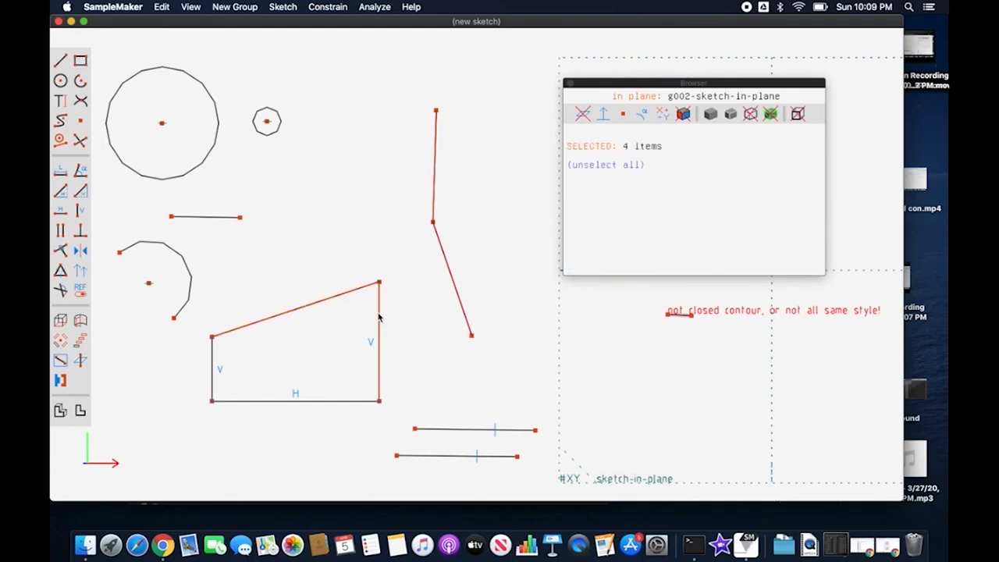
pyautogui.click(60, 270)
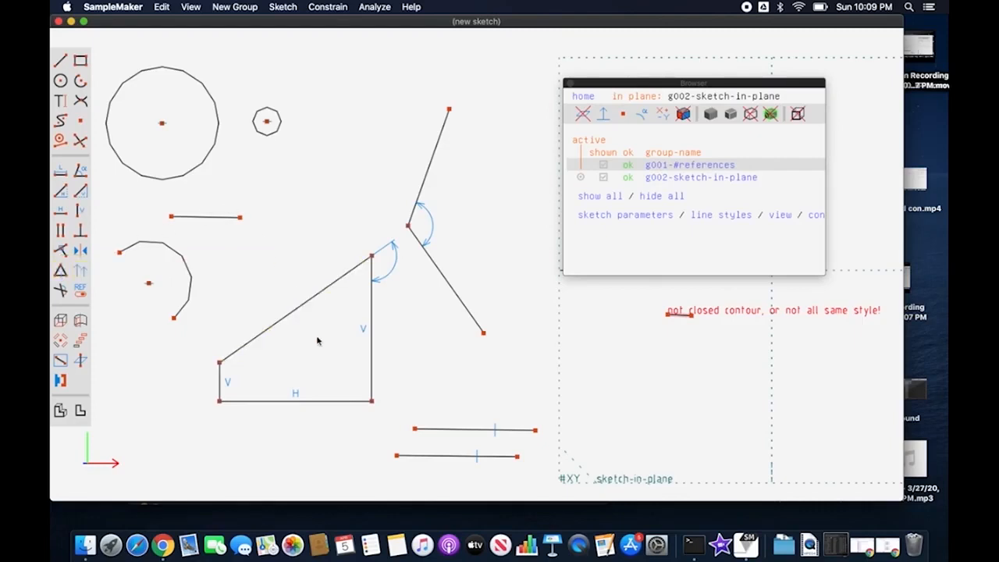
pyautogui.click(372, 400)
pyautogui.moveTo(370, 400)
pyautogui.mouseDown()
pyautogui.moveTo(308, 384)
pyautogui.moveTo(361, 381)
pyautogui.moveTo(380, 409)
pyautogui.moveTo(360, 405)
pyautogui.mouseUp()
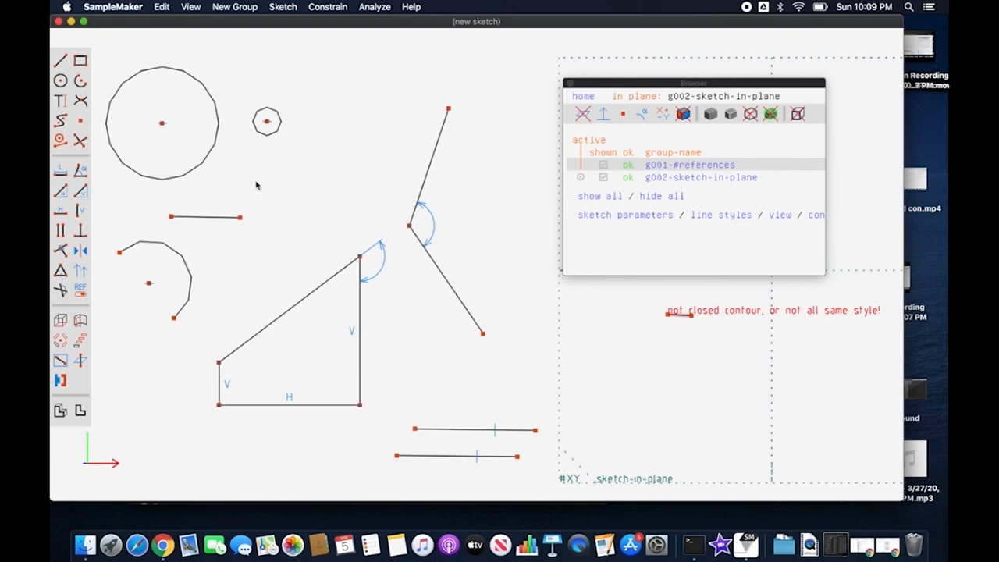
# Step: Try an equal-radius constraint with the large circle selected before the small circle, and undo it
pyautogui.click(216, 141)
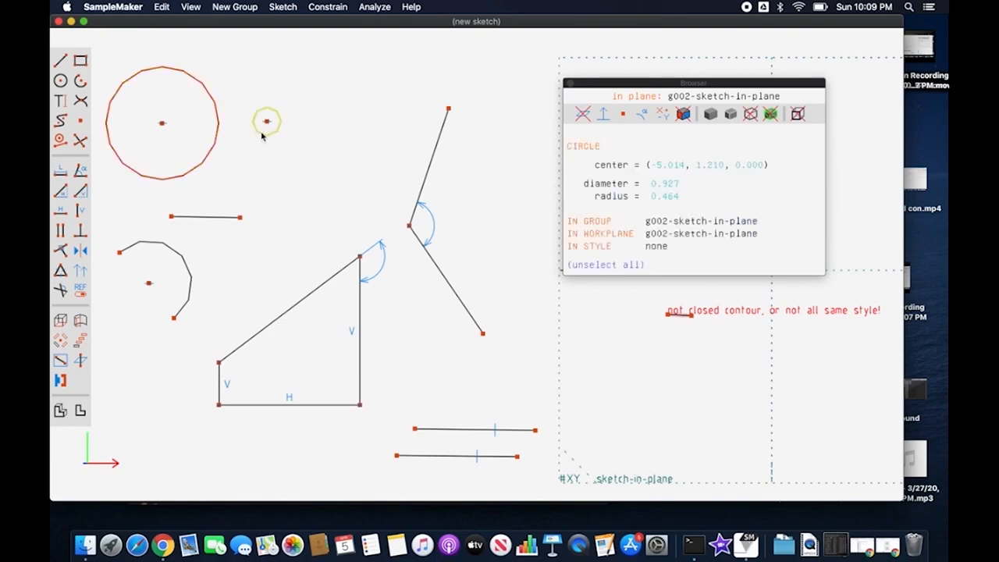
pyautogui.click(262, 136)
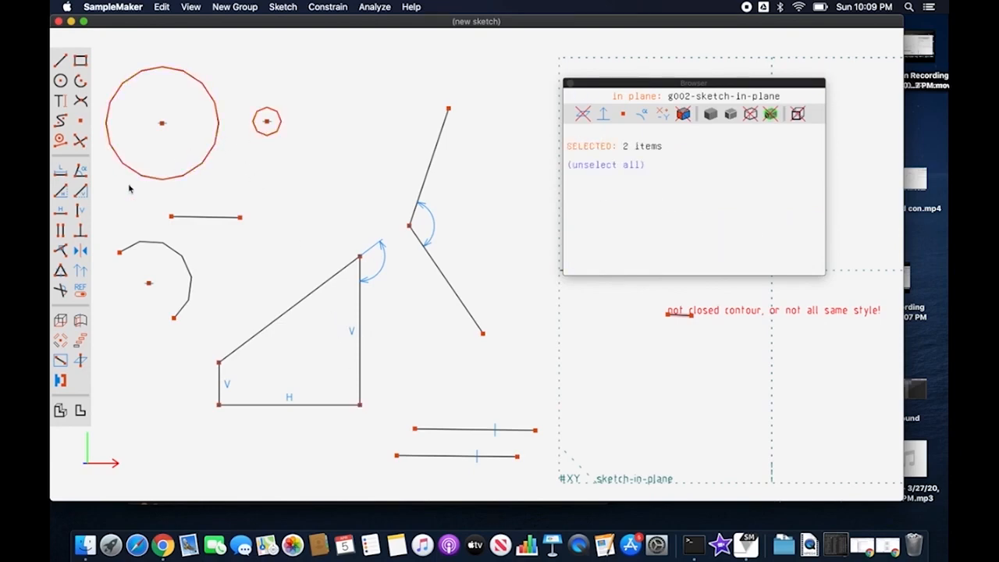
pyautogui.click(61, 270)
pyautogui.press('super+z')
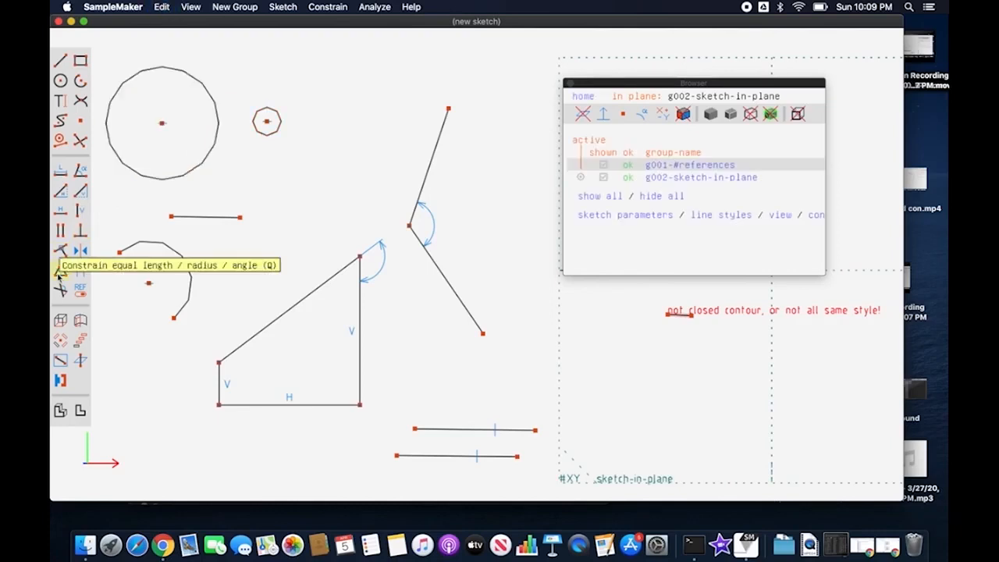
# Step: Apply equal radius with the small circle selected before the large circle, and undo it
pyautogui.click(264, 133)
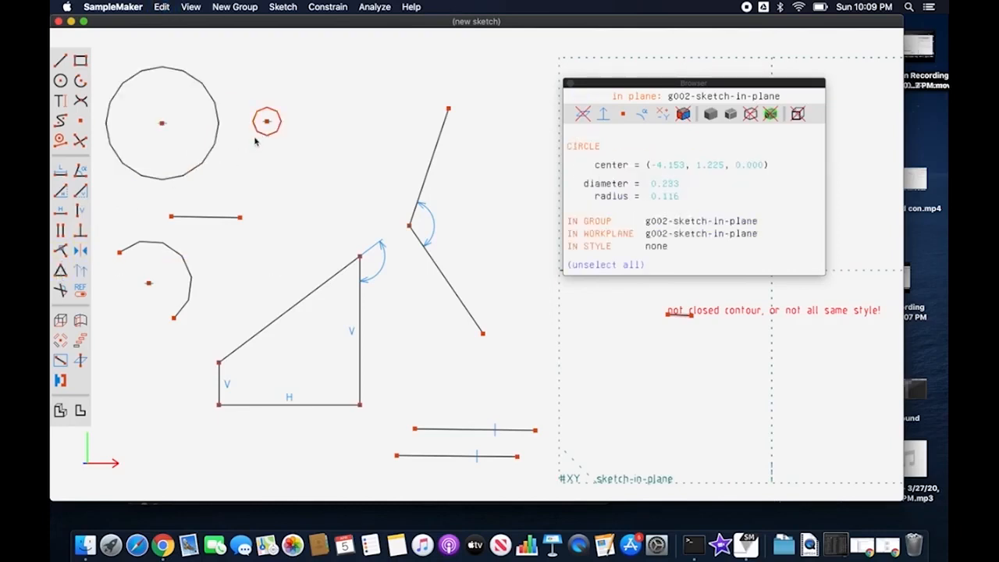
pyautogui.click(211, 153)
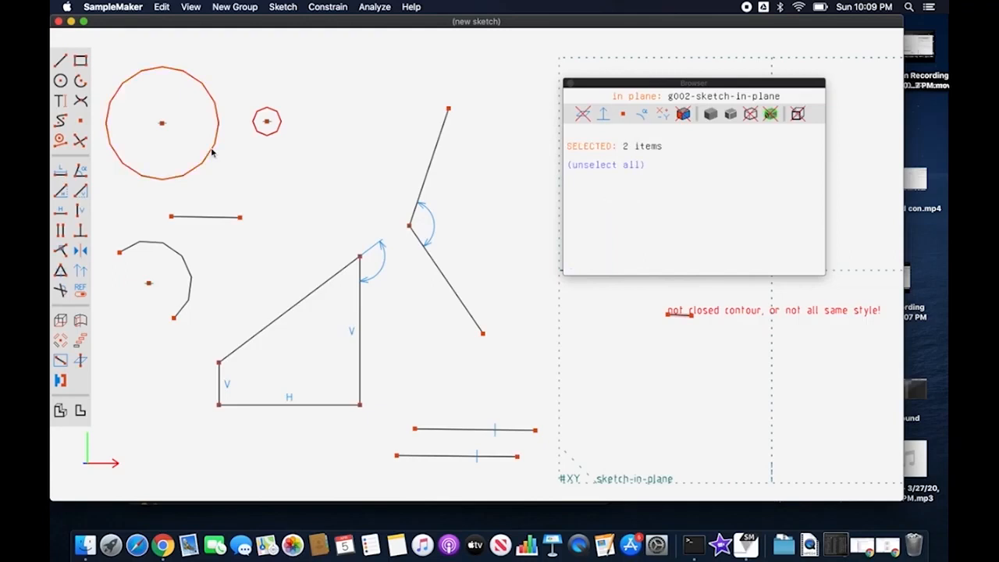
pyautogui.click(60, 270)
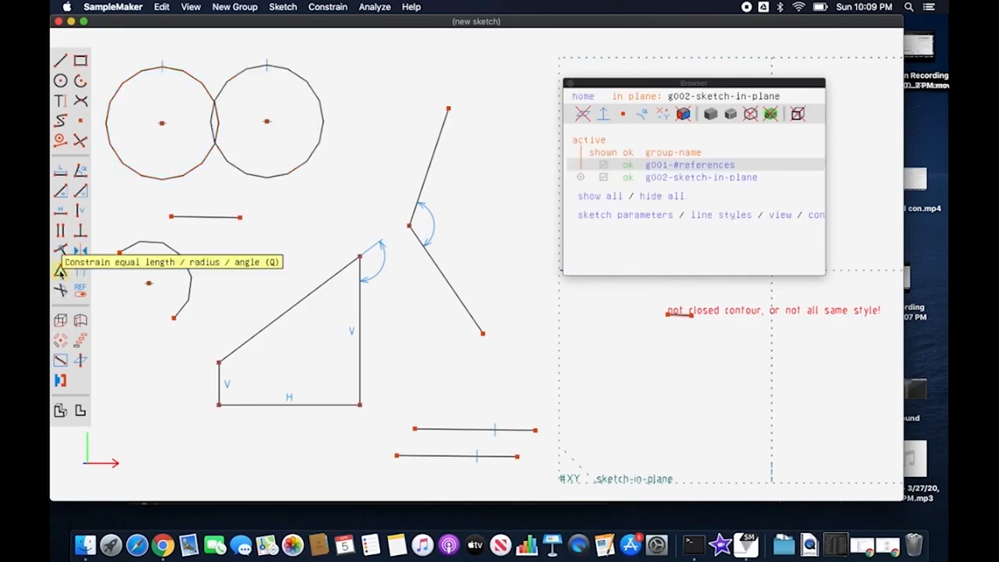
pyautogui.press('super+z')
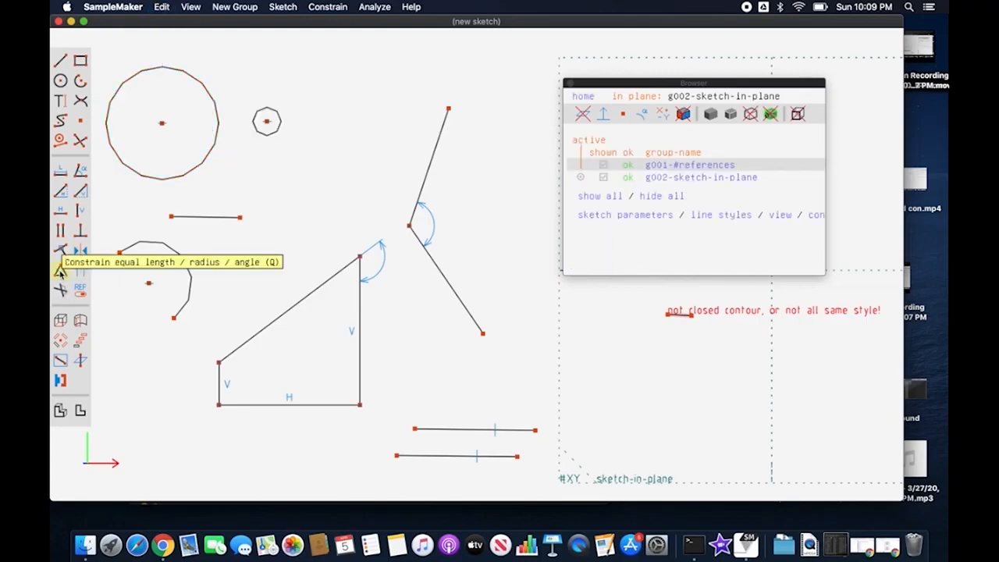
# Step: Constrain the short free line above the arc and the arc itself to equal length
pyautogui.click(222, 219)
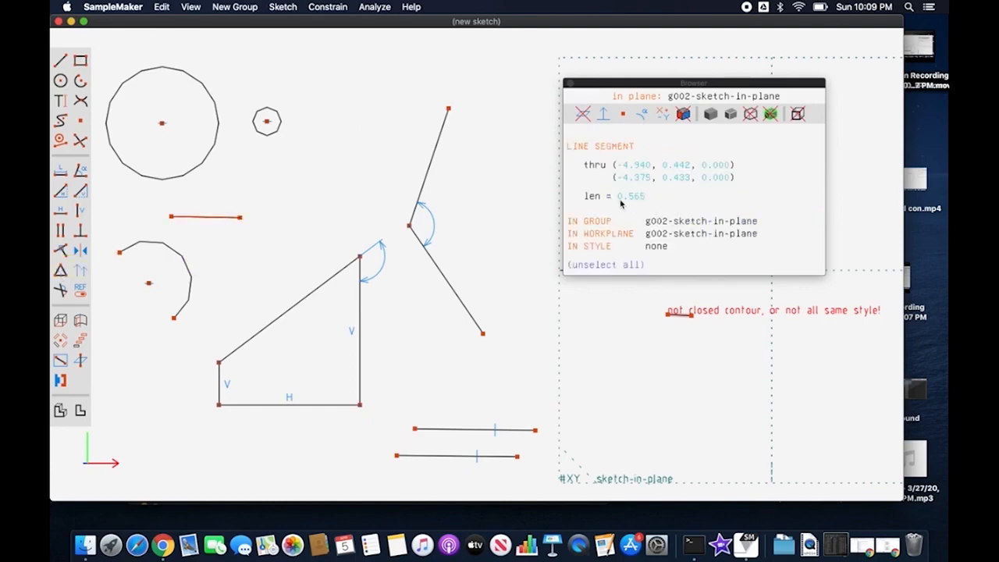
pyautogui.click(181, 267)
pyautogui.click(214, 269)
pyautogui.click(189, 275)
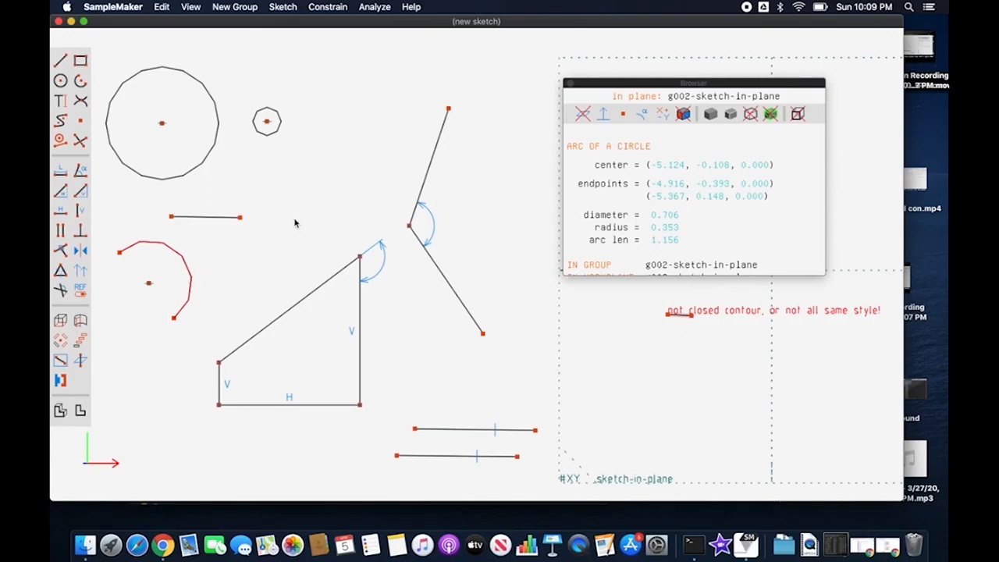
pyautogui.click(236, 227)
pyautogui.click(223, 219)
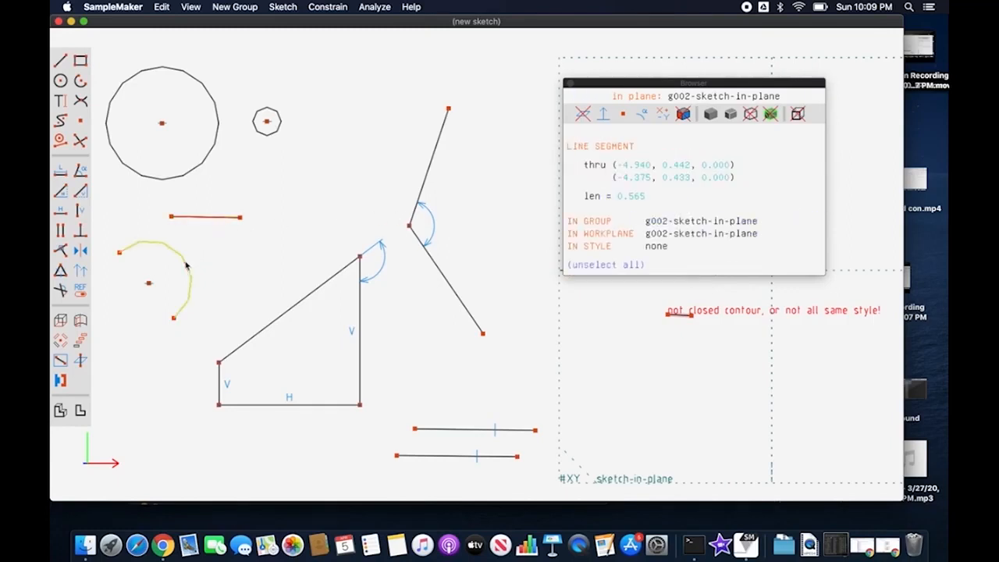
pyautogui.click(186, 265)
pyautogui.click(60, 270)
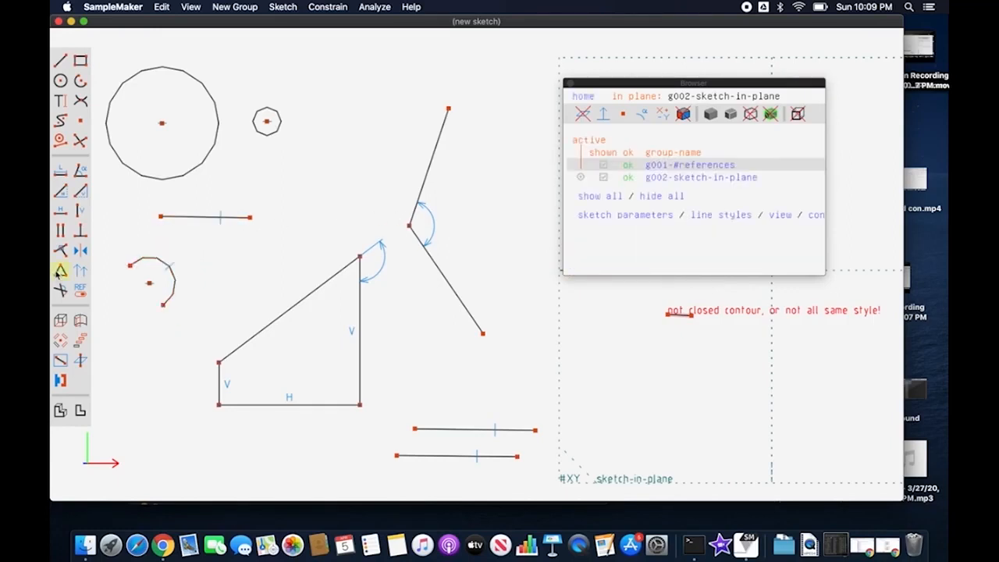
pyautogui.click(176, 279)
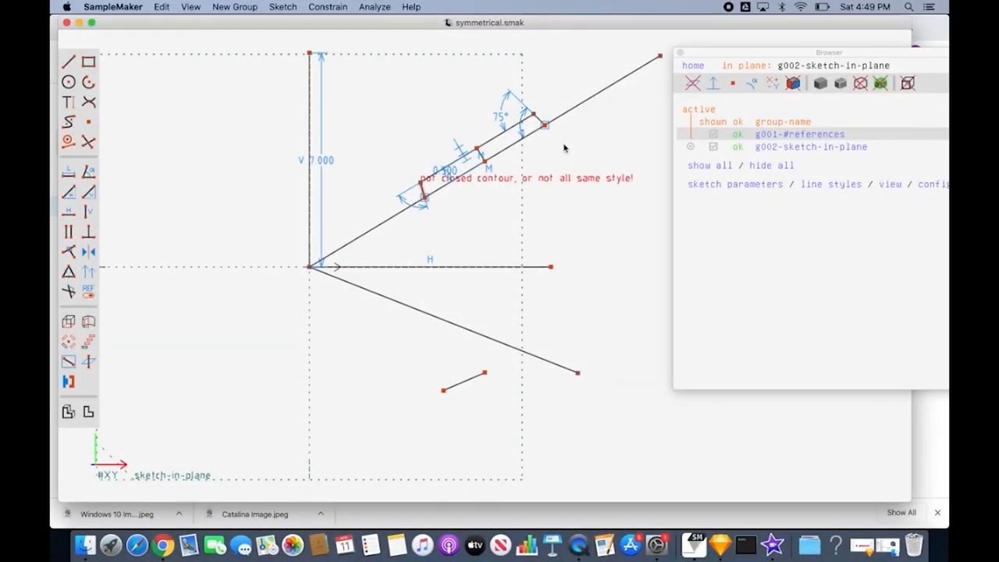
# Step: In the symmetrical.smak sketch, constrain the outer endpoints of the lower and upper long slanted lines to be symmetric
pyautogui.click(578, 376)
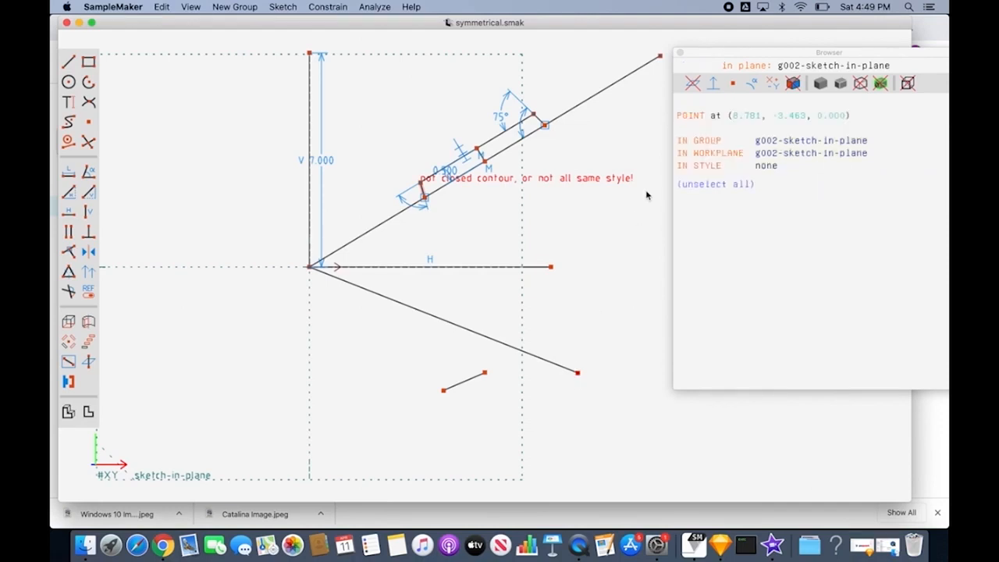
pyautogui.click(660, 57)
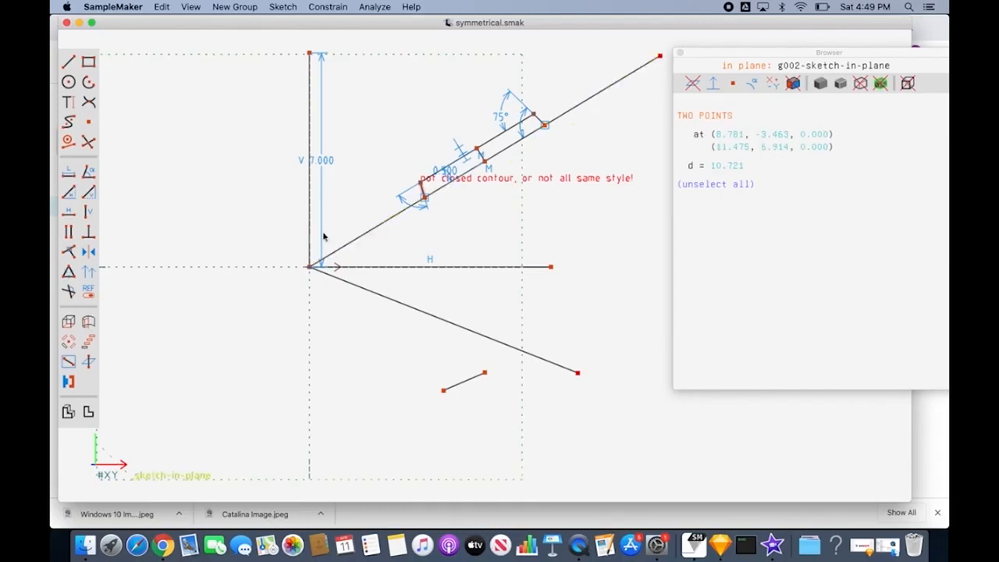
pyautogui.click(91, 253)
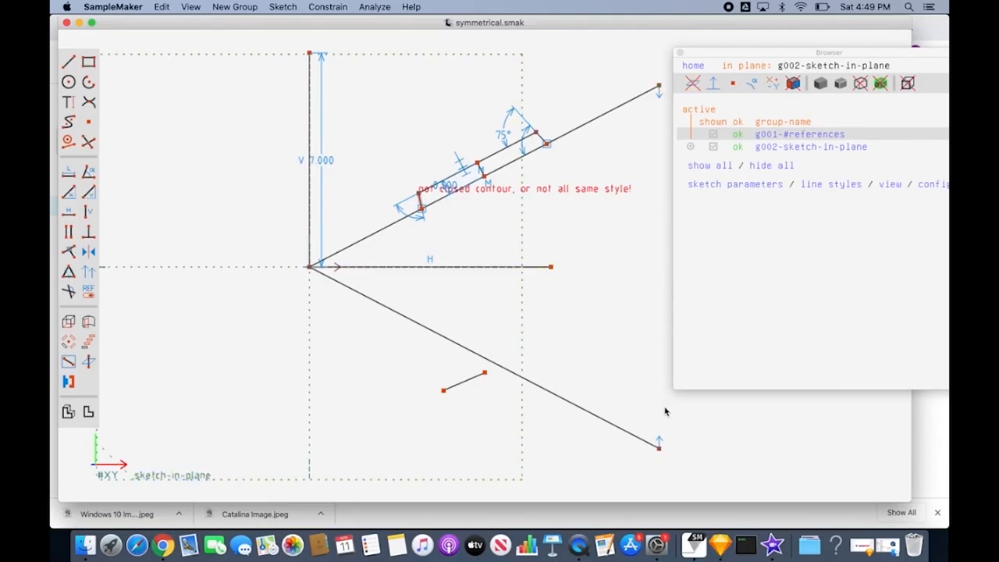
# Step: Make the short loose line's upper-right endpoint symmetric with the narrow profile's outer corner on the upper slanted line
pyautogui.click(486, 375)
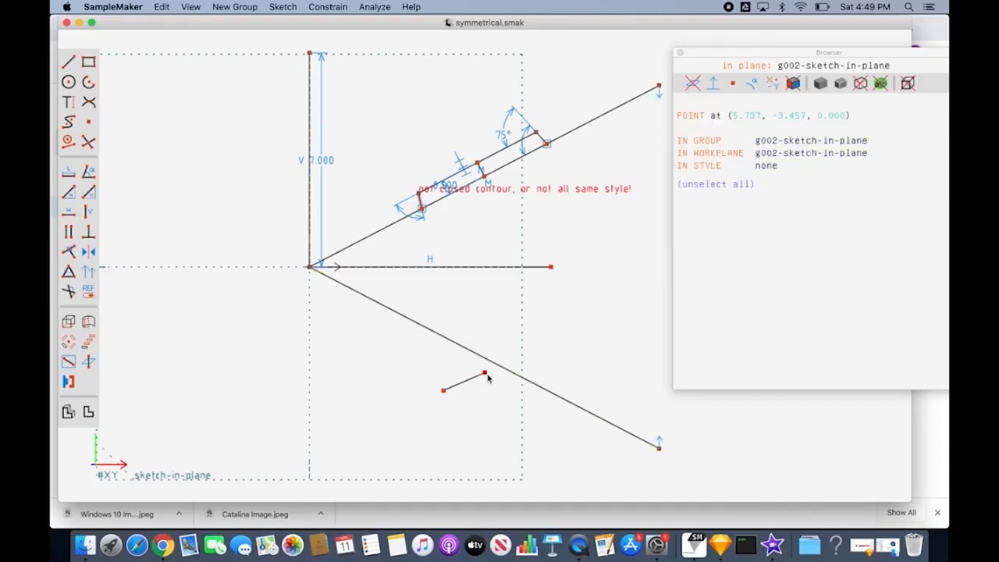
pyautogui.click(546, 145)
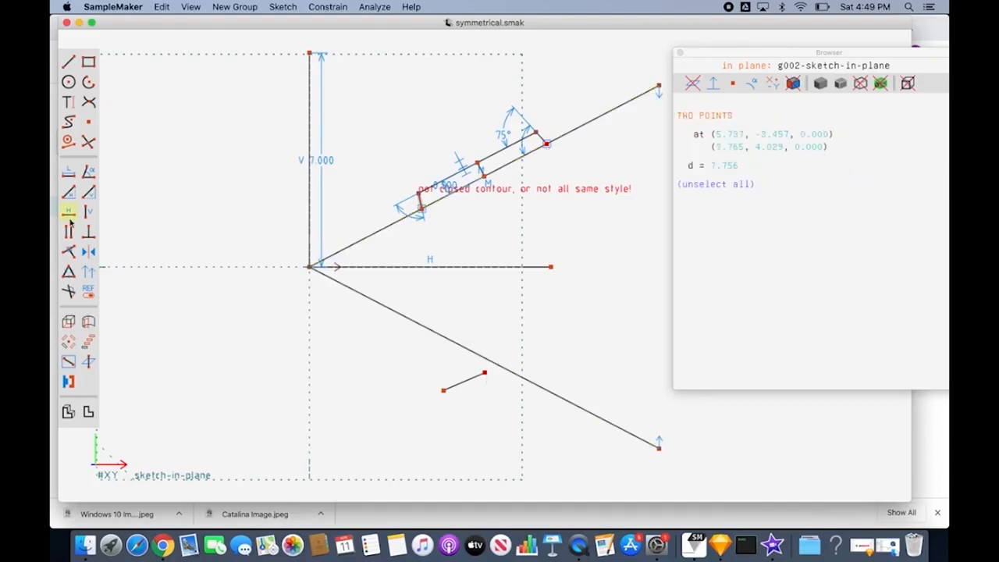
pyautogui.click(88, 255)
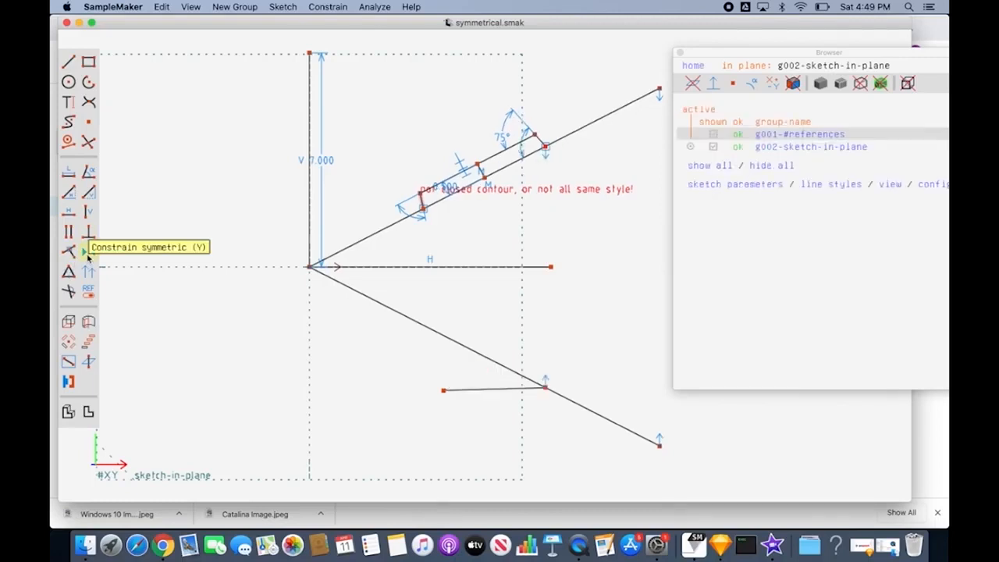
# Step: Make the short line's remaining free endpoint symmetric with the narrow profile's outer corner above the upper slanted line
pyautogui.click(445, 392)
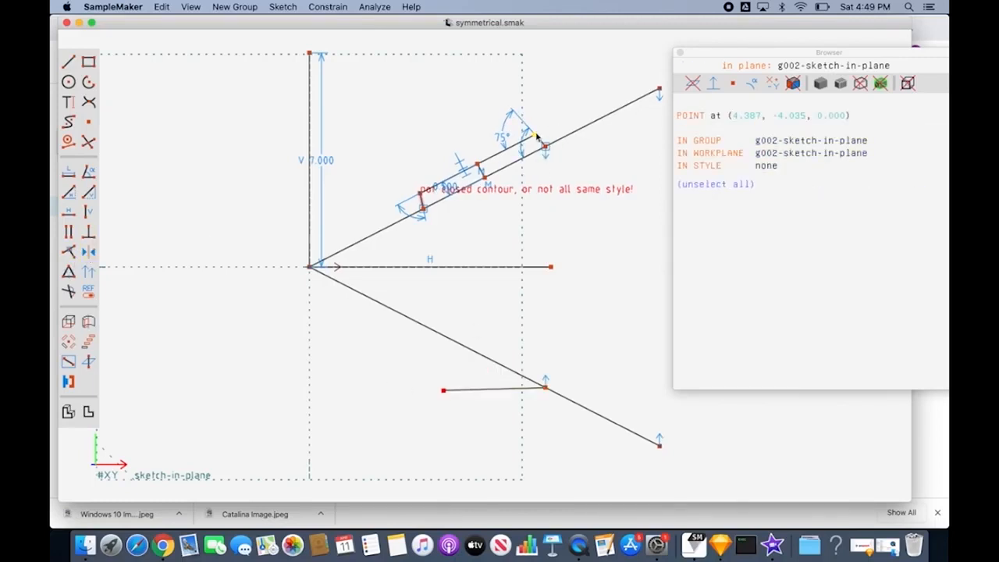
pyautogui.click(536, 136)
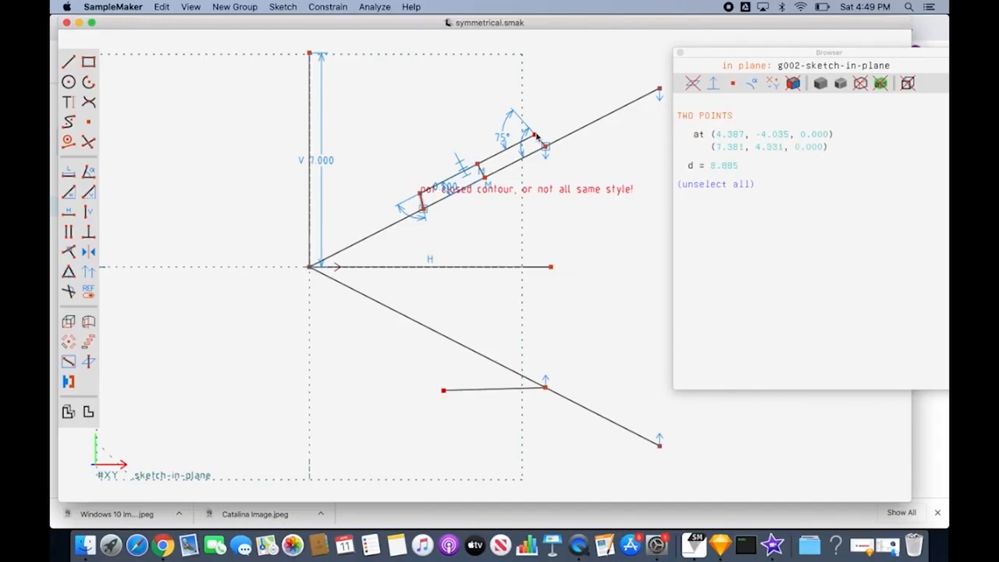
pyautogui.press('v')
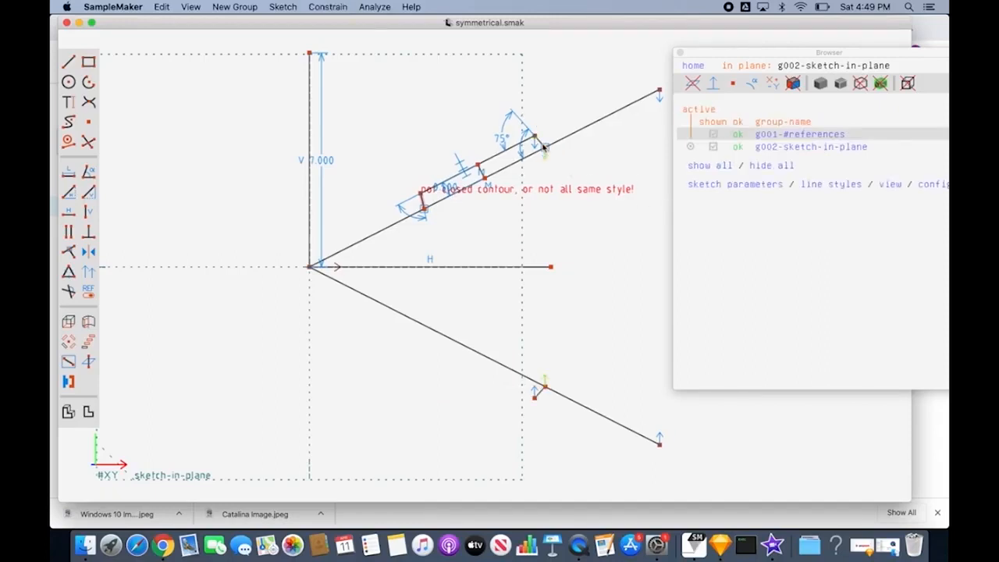